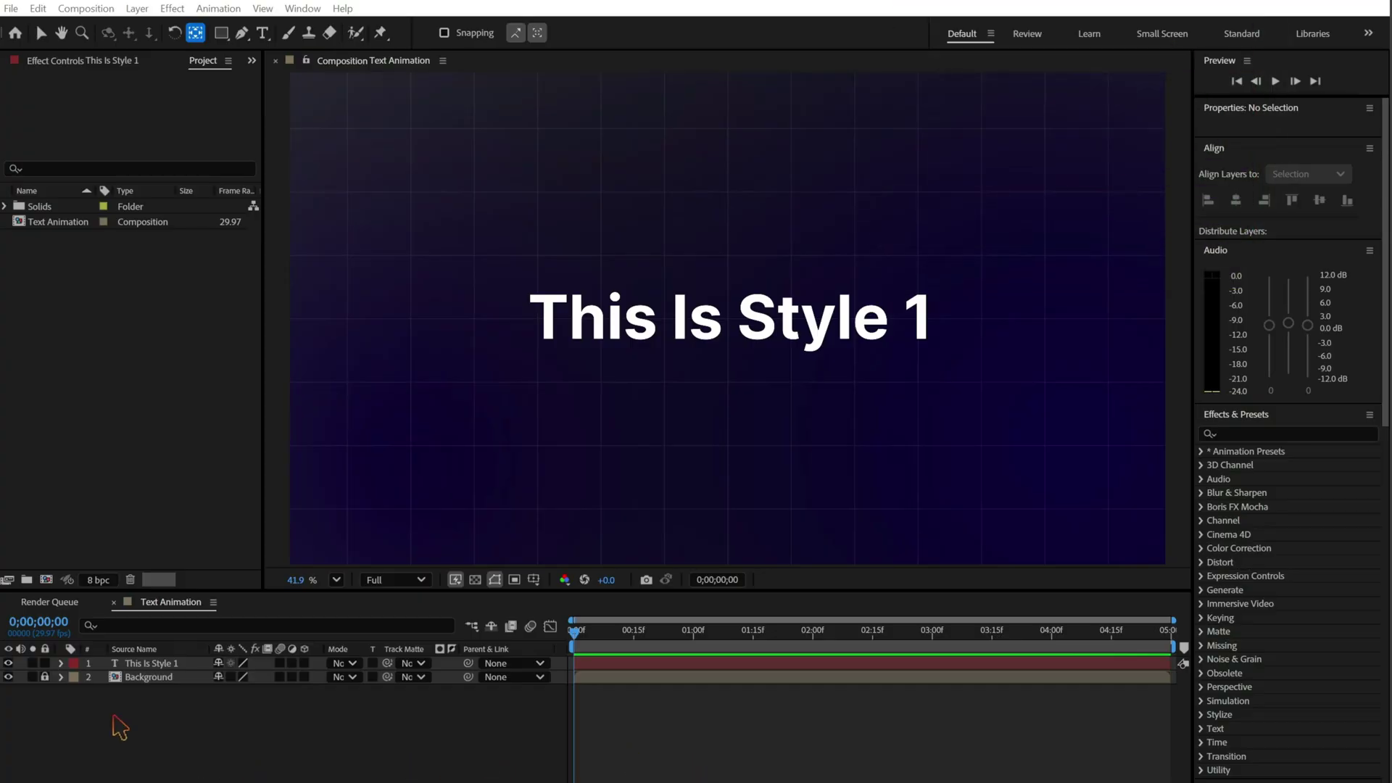
- Give This Is Style 1 a Position animator with Opacity, set to 0,80 and 0%
{"action": "left_click", "coordinate": [61, 663]}
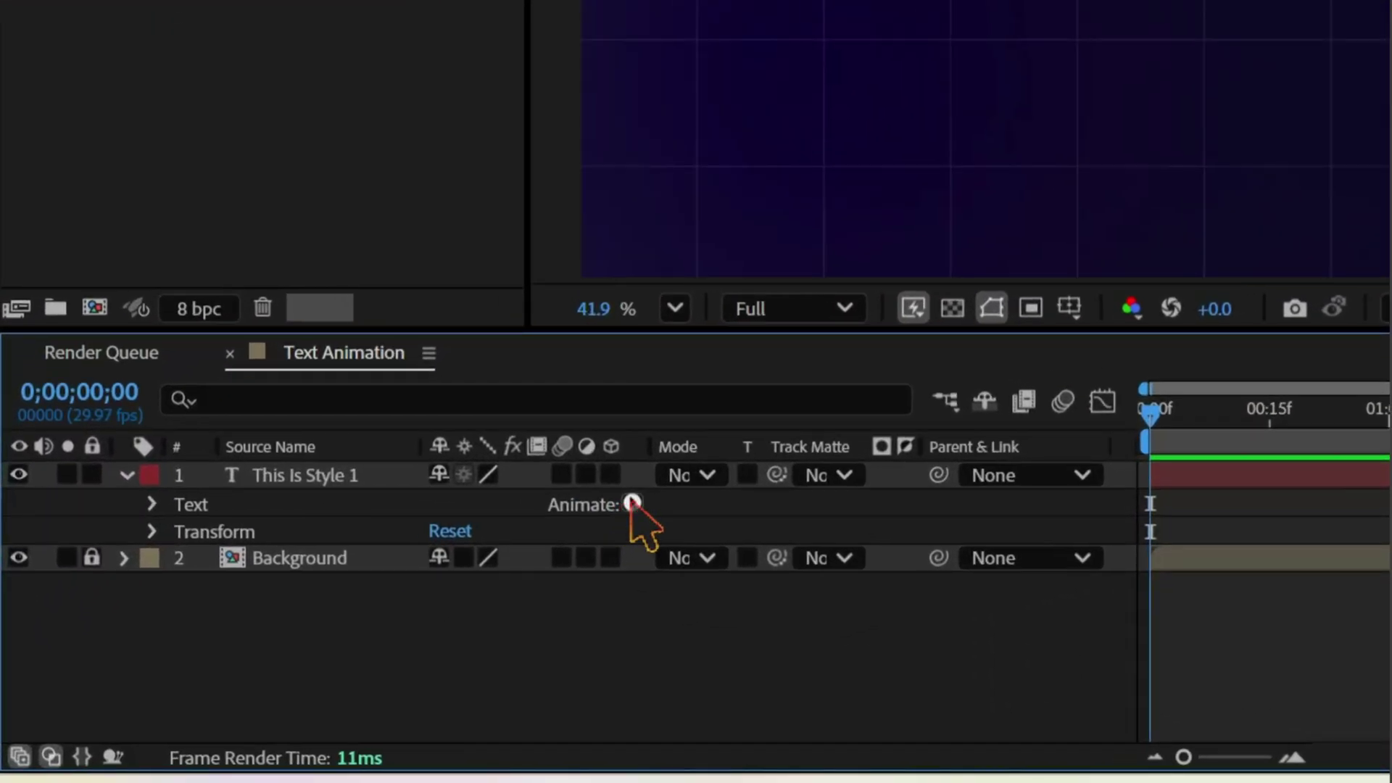
{"action": "left_click", "coordinate": [632, 503]}
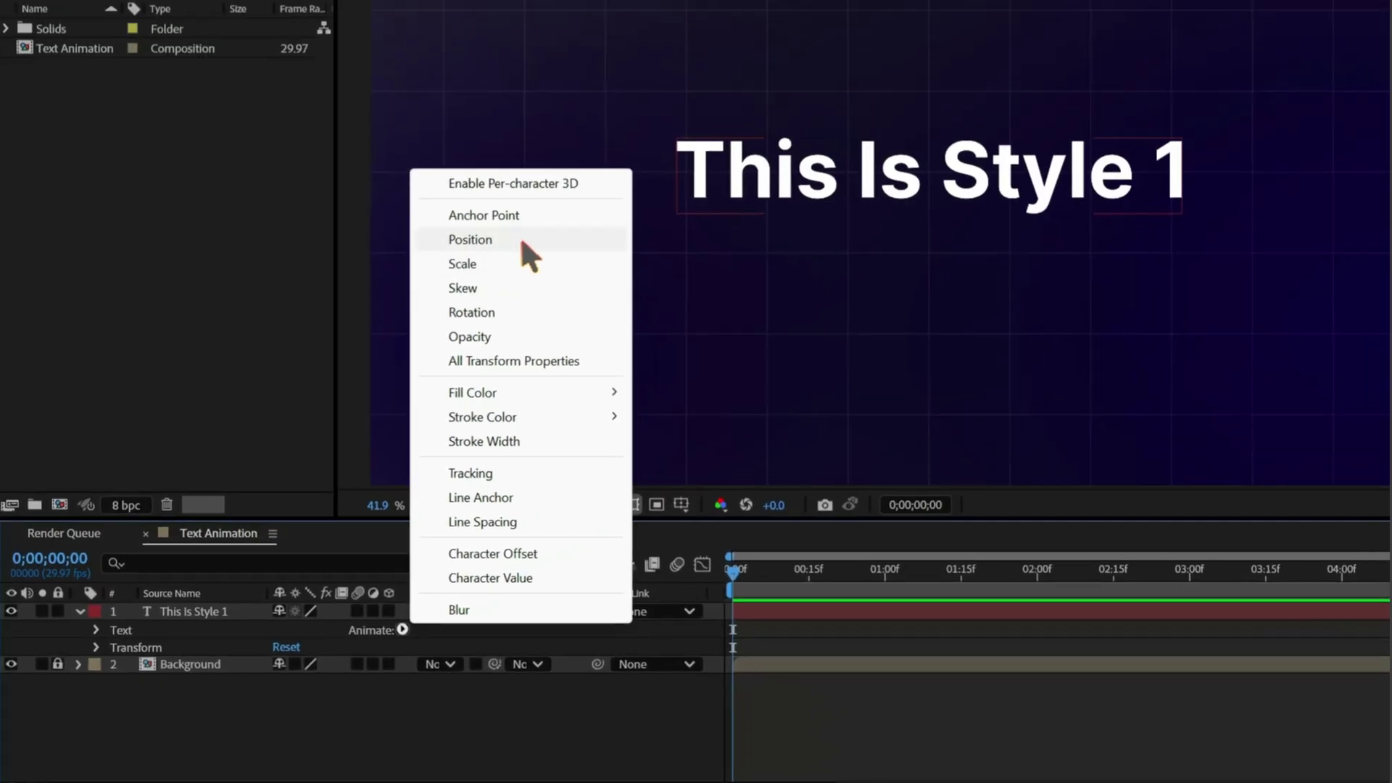
{"action": "left_click", "coordinate": [507, 290]}
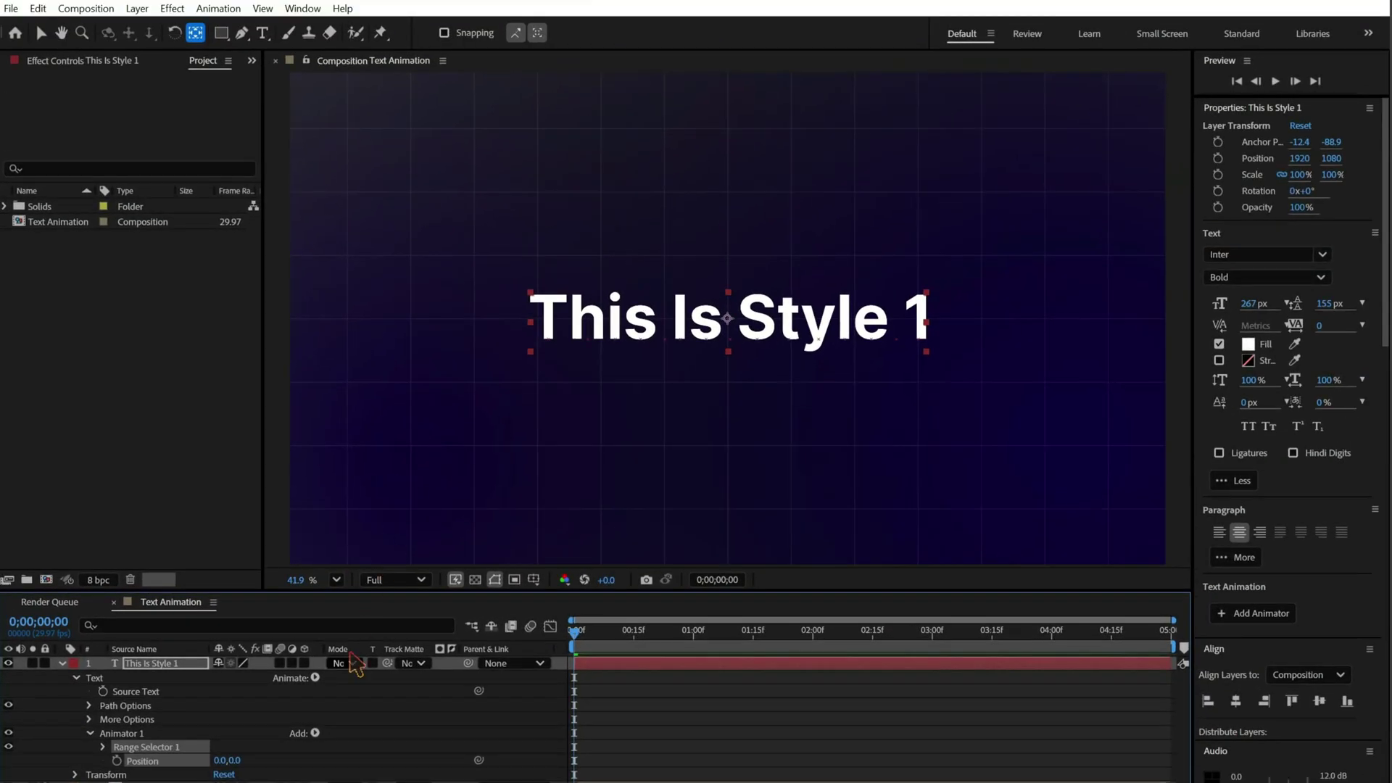
{"action": "left_click", "coordinate": [315, 733]}
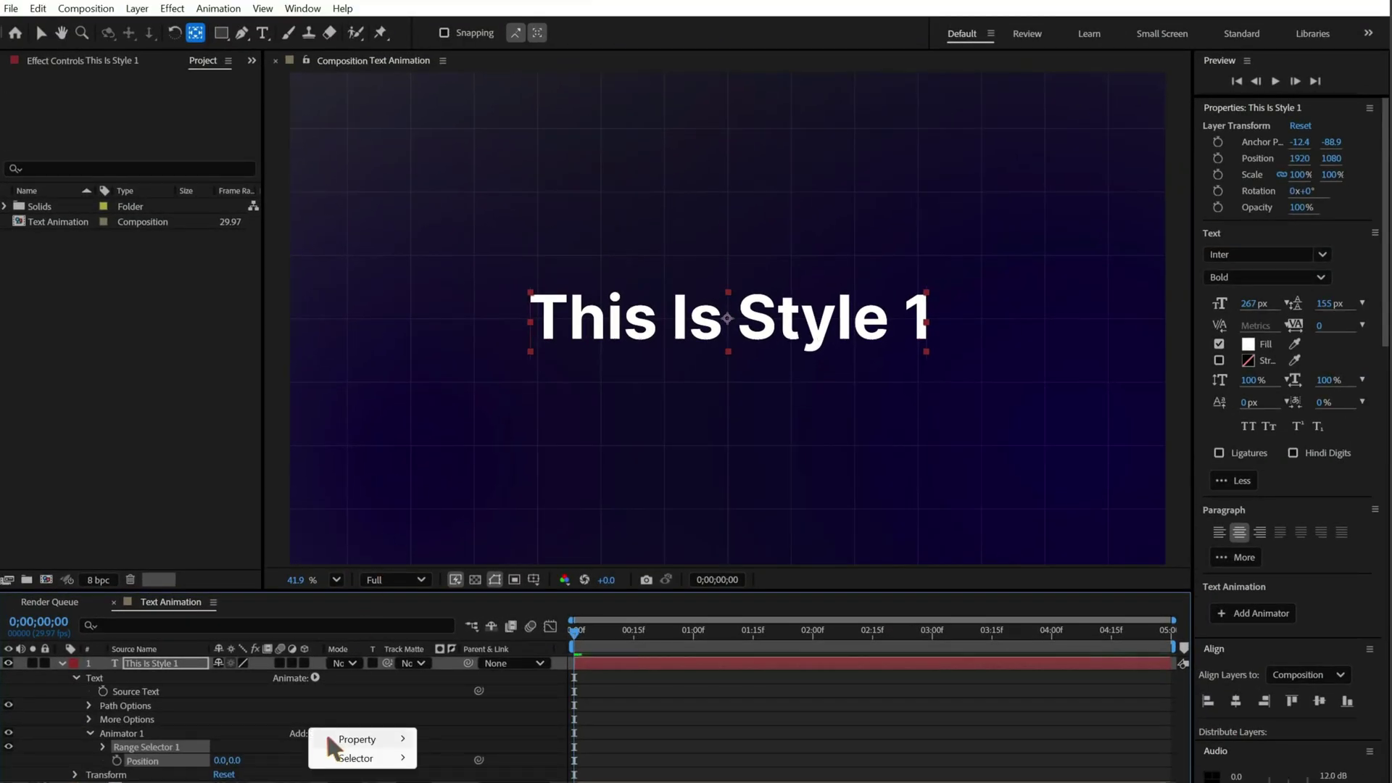
{"action": "mouse_move", "coordinate": [351, 740]}
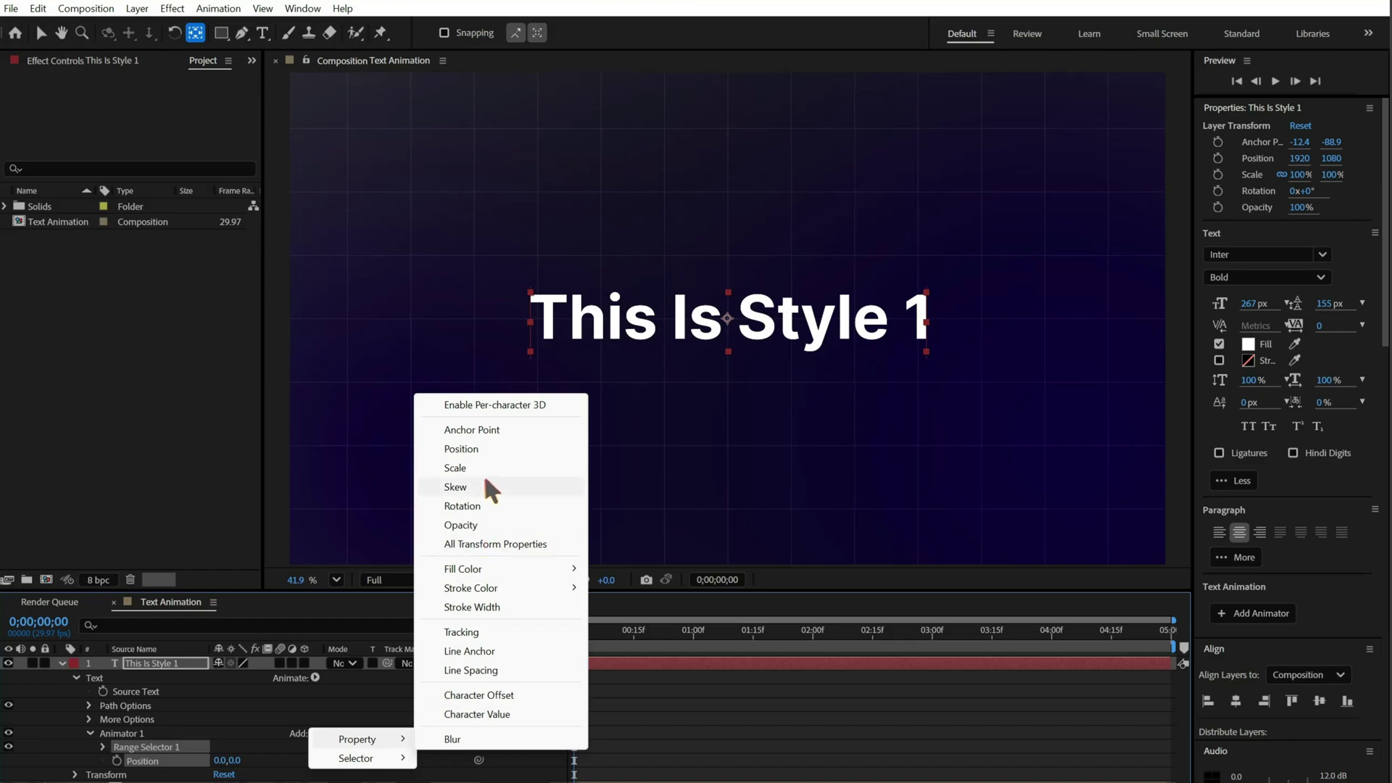
{"action": "left_click", "coordinate": [485, 525]}
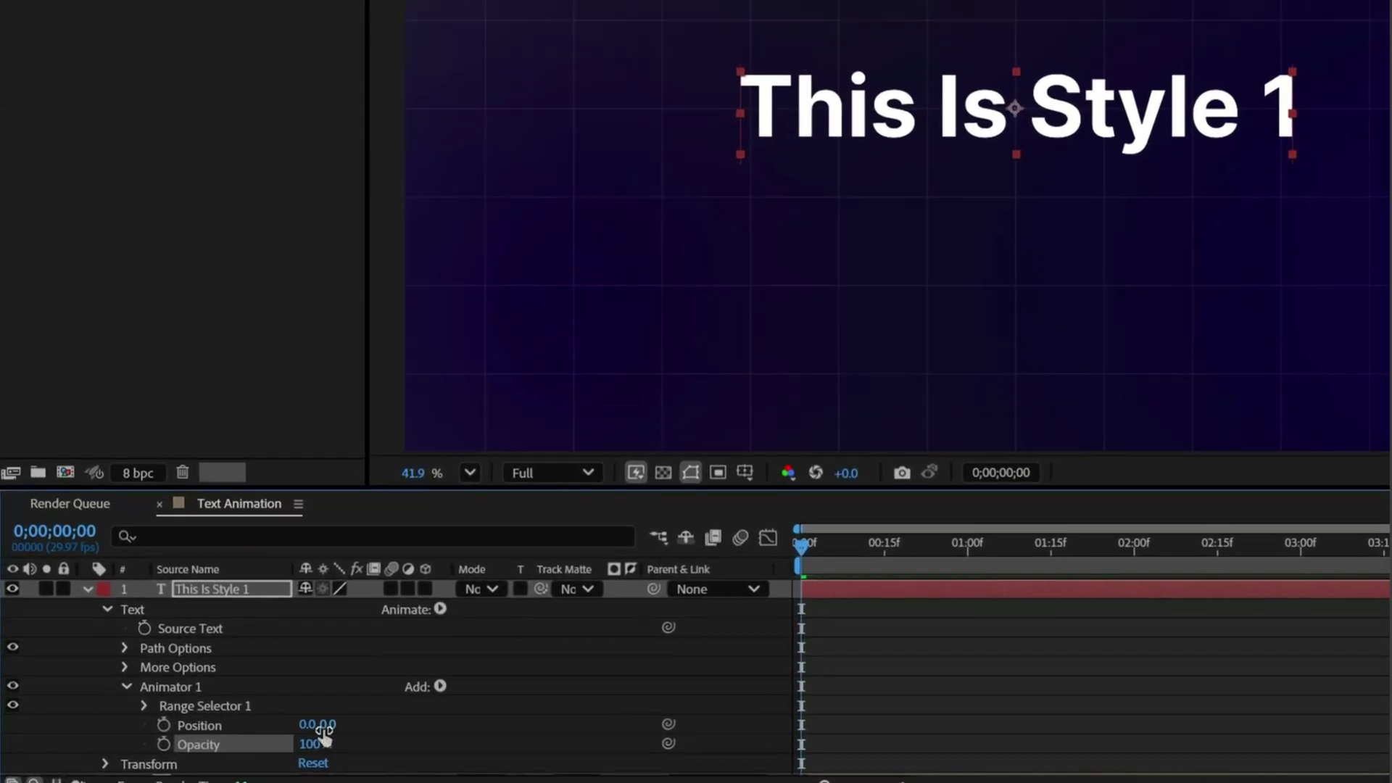
{"action": "left_click", "coordinate": [234, 761]}
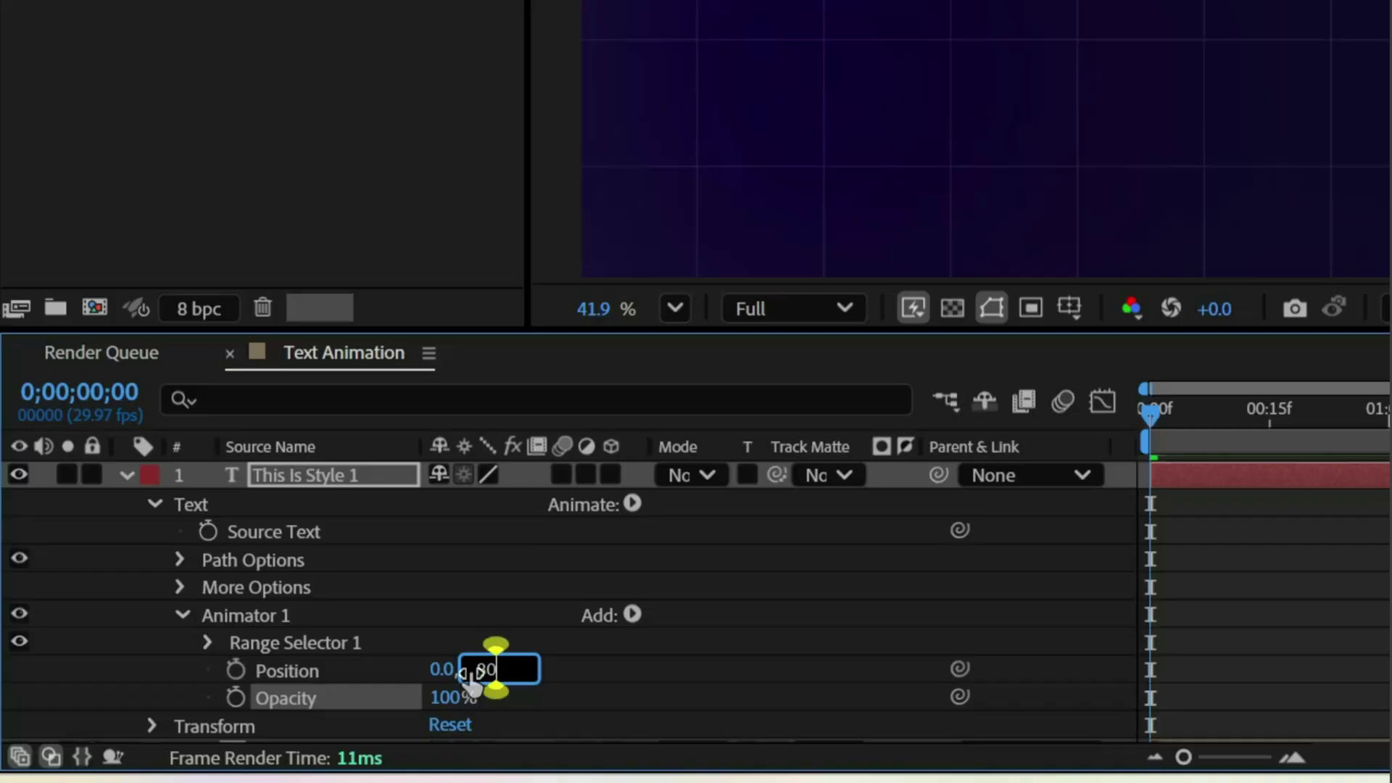
{"action": "key", "text": "Return"}
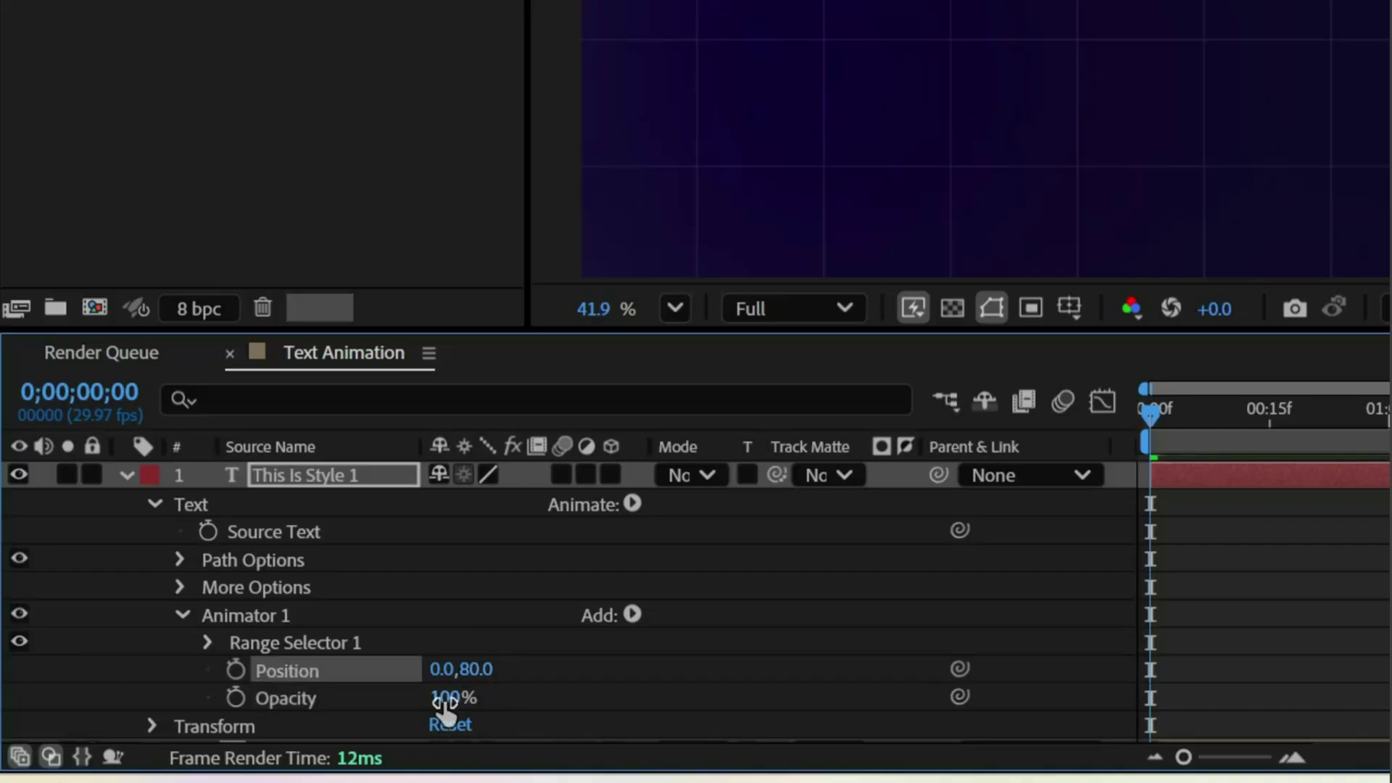
{"action": "left_click_drag", "start_coordinate": [444, 699], "coordinate": [391, 703]}
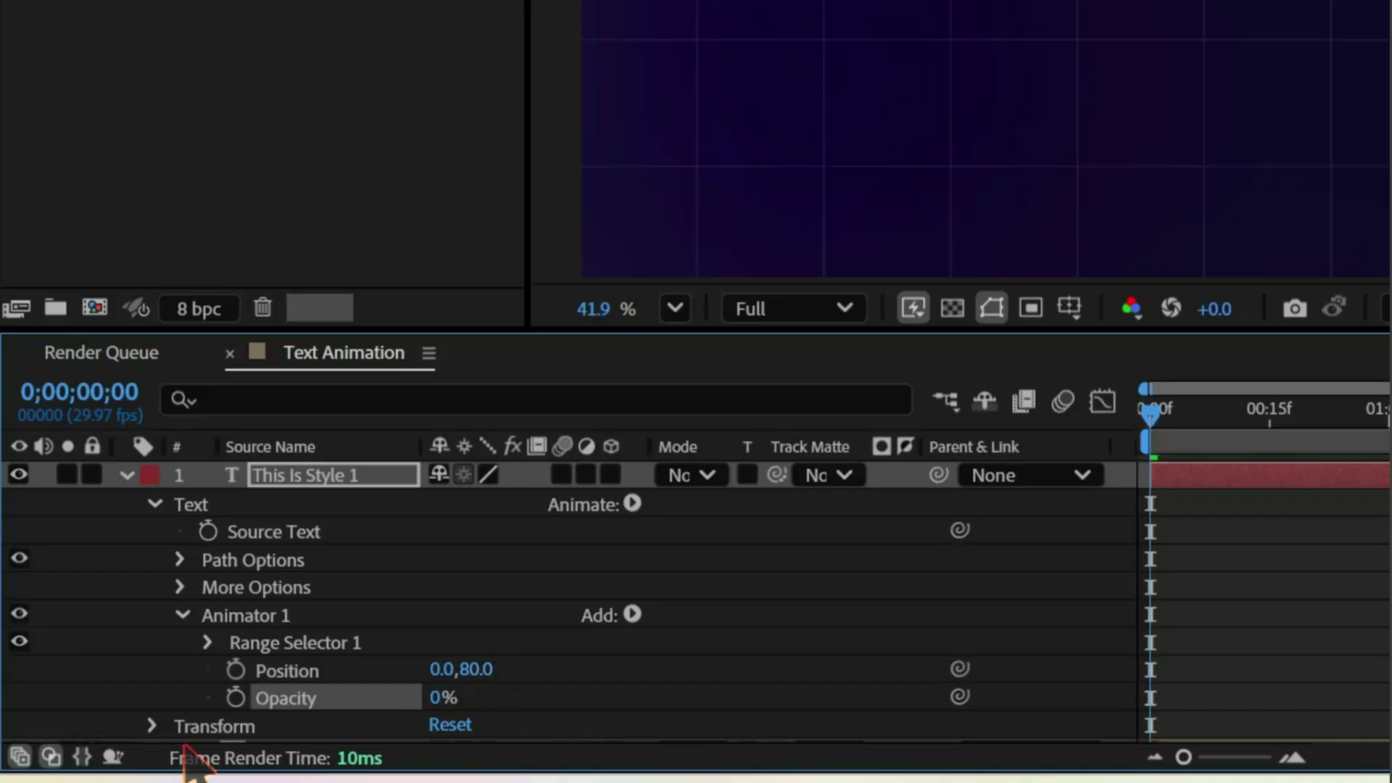
- Keyframe Range Selector 1 Offset from 0% at frame 0 to 100% at 01;15, then preview
{"action": "left_click", "coordinate": [209, 642]}
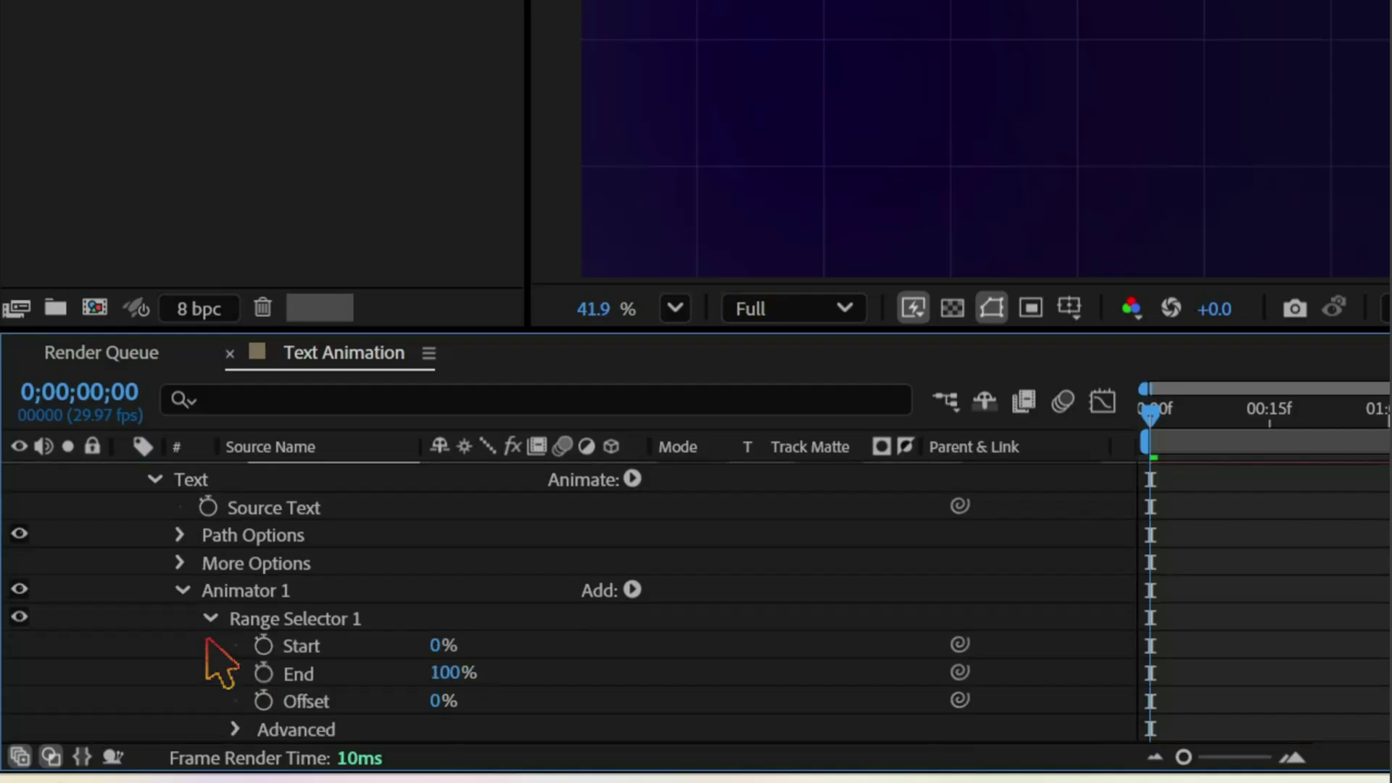
{"action": "left_click", "coordinate": [264, 699]}
{"action": "key", "text": "space"}
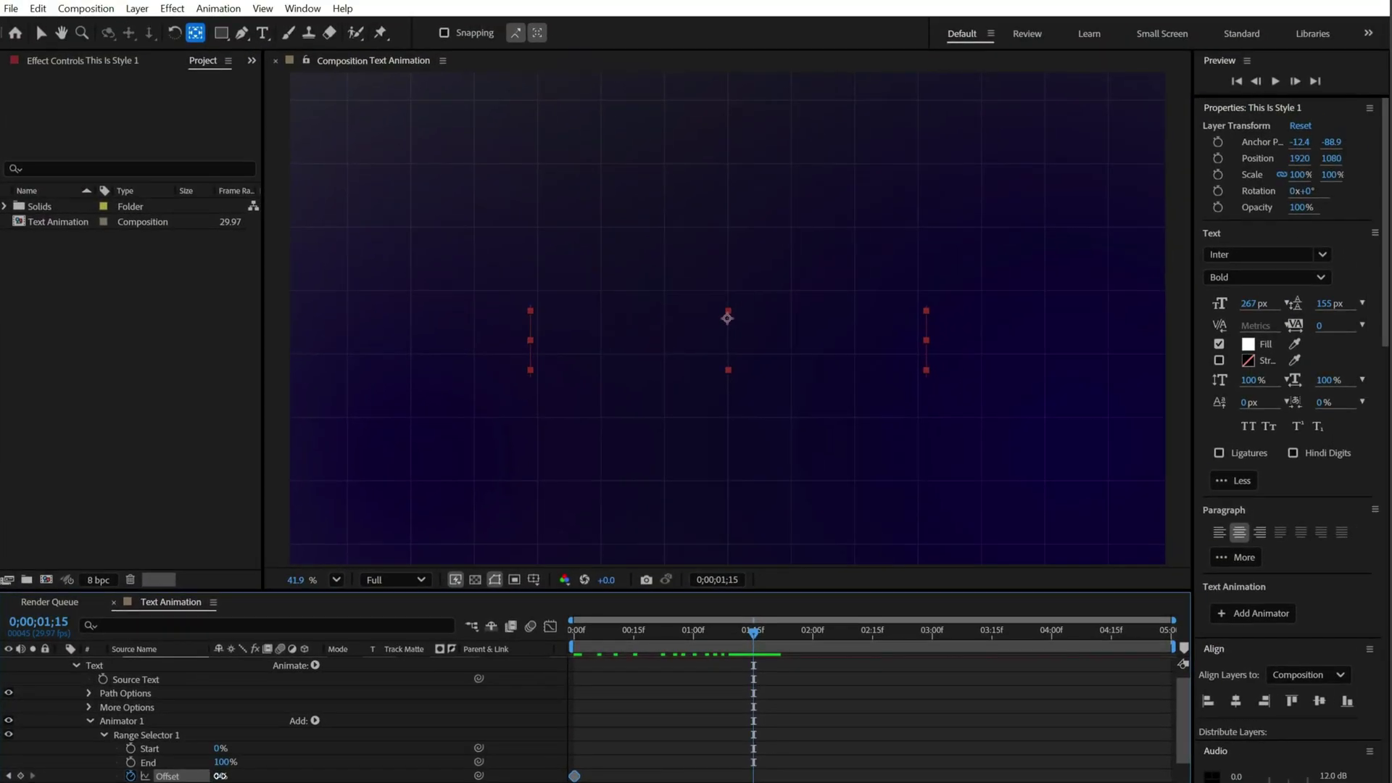
{"action": "left_click_drag", "start_coordinate": [221, 774], "coordinate": [305, 774]}
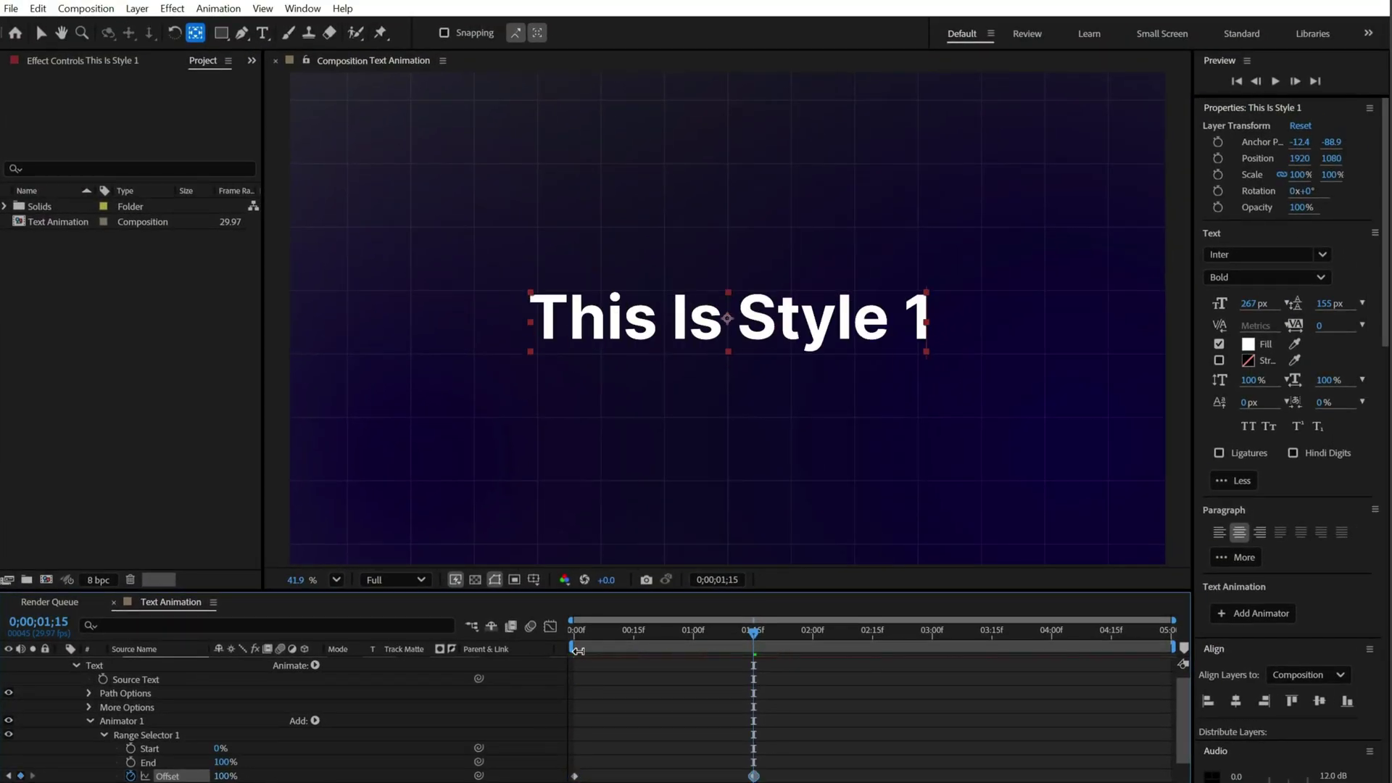
{"action": "left_click_drag", "start_coordinate": [756, 639], "coordinate": [792, 685]}
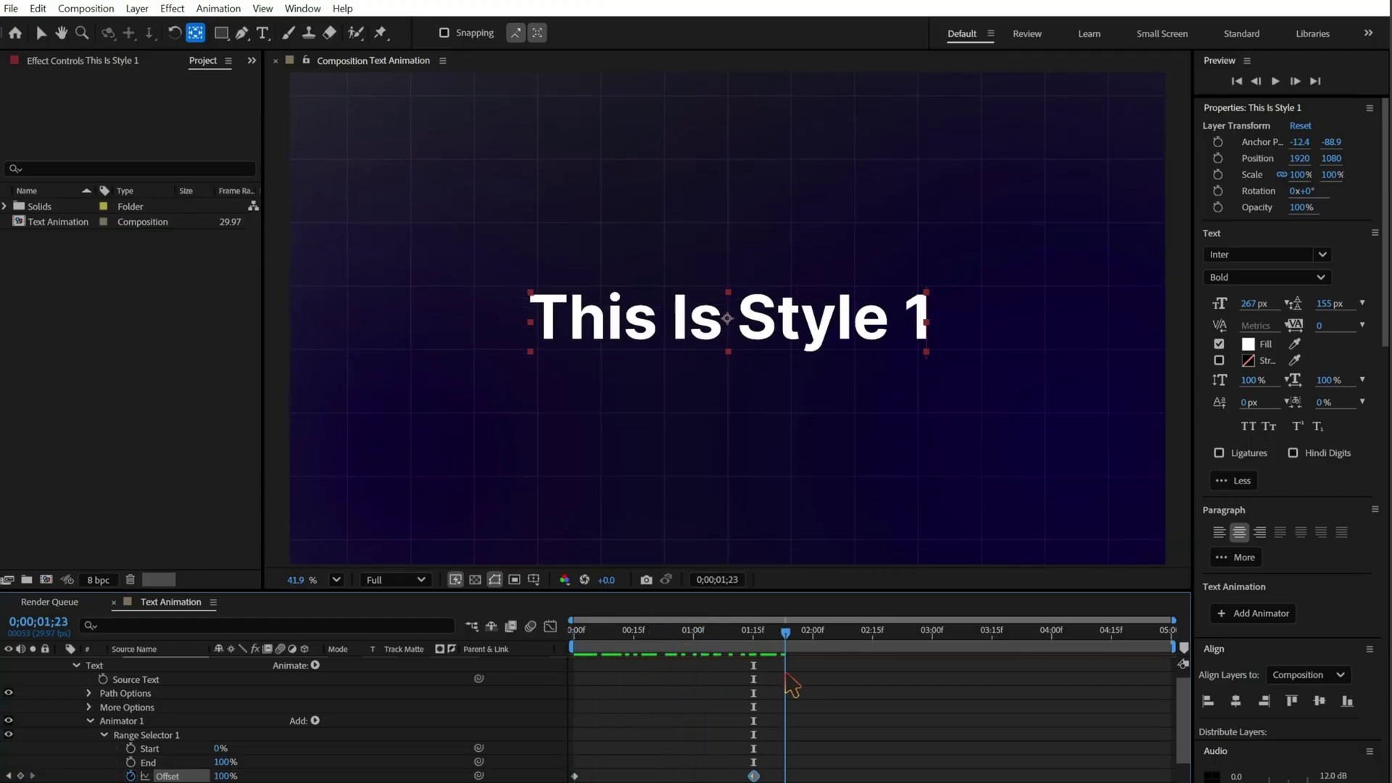
{"action": "key", "text": "space"}
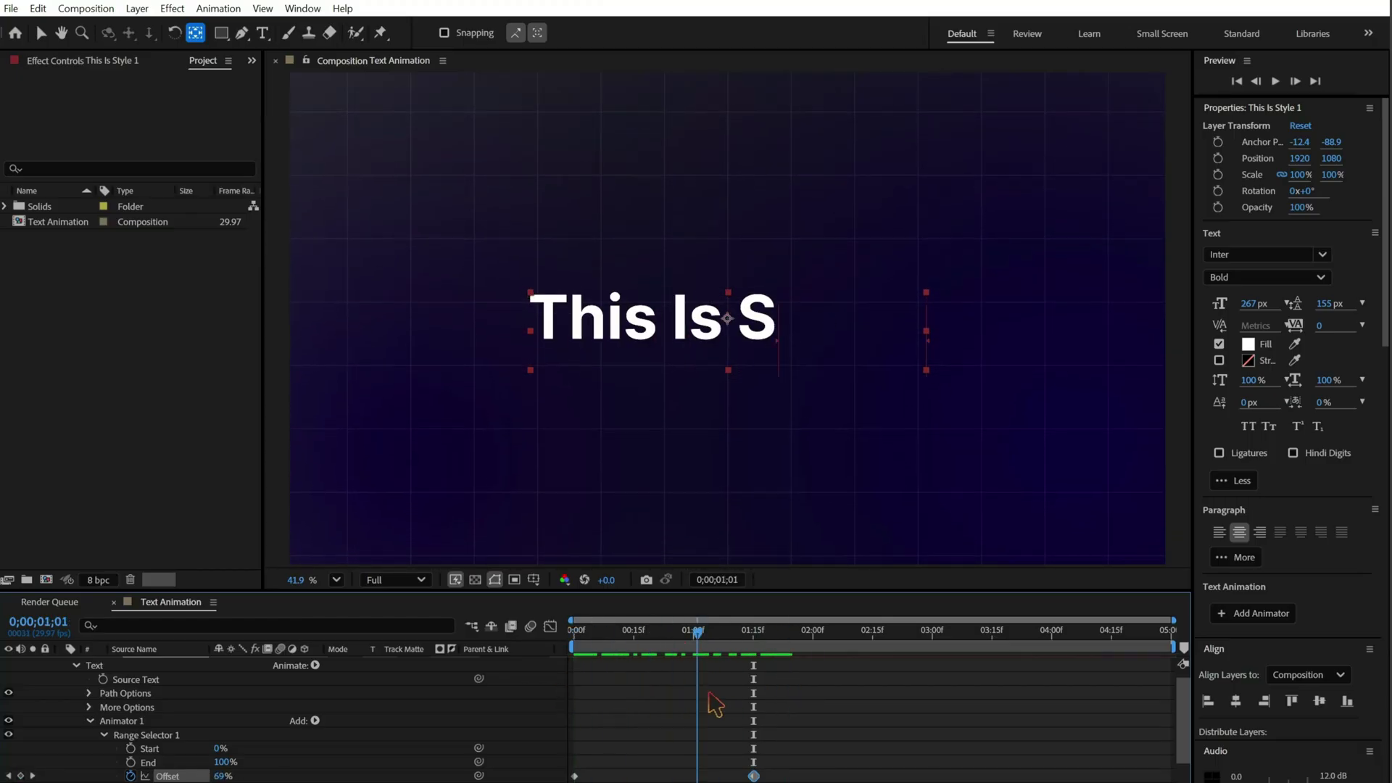
{"action": "left_click_drag", "start_coordinate": [791, 774], "coordinate": [571, 777]}
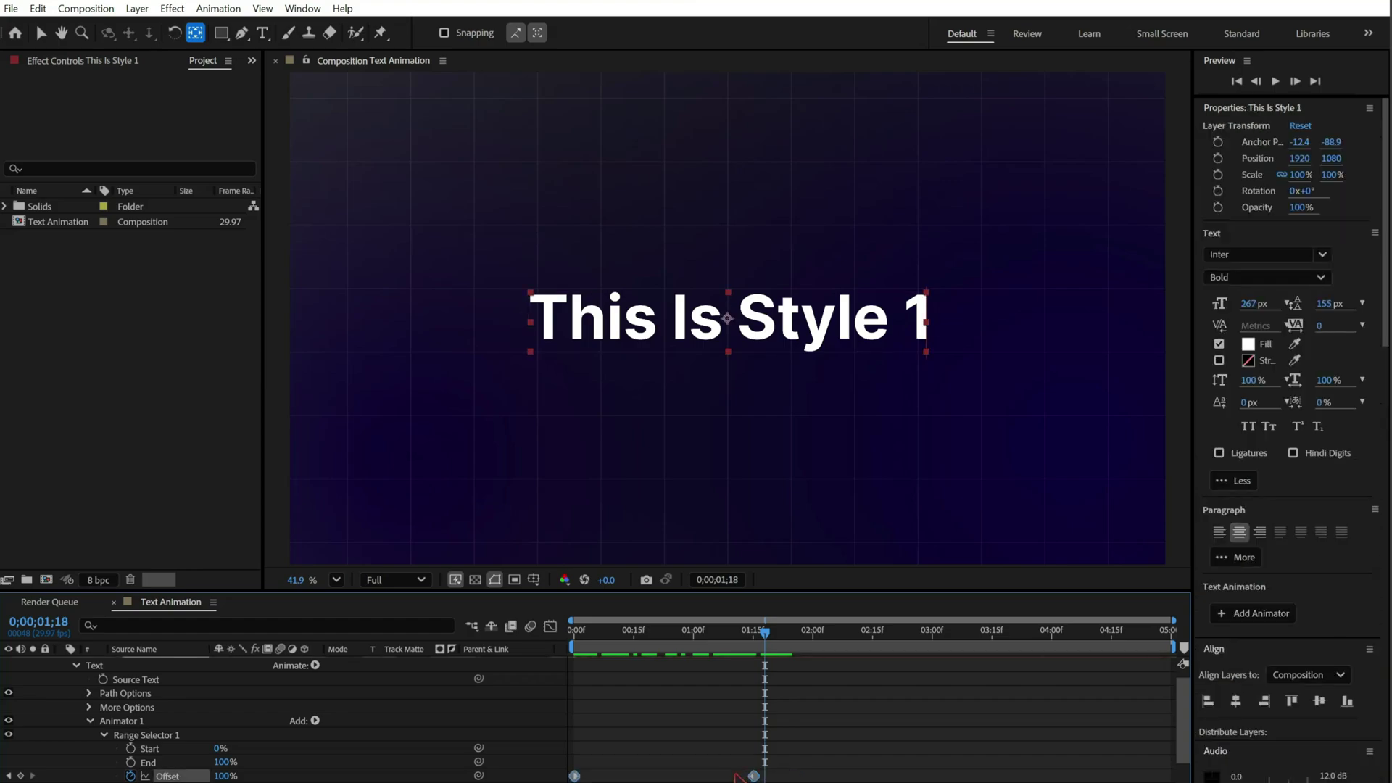
- Apply Easy Ease to the Offset keyframes, turn on motion blur, and preview the reveal
{"action": "right_click", "coordinate": [753, 776]}
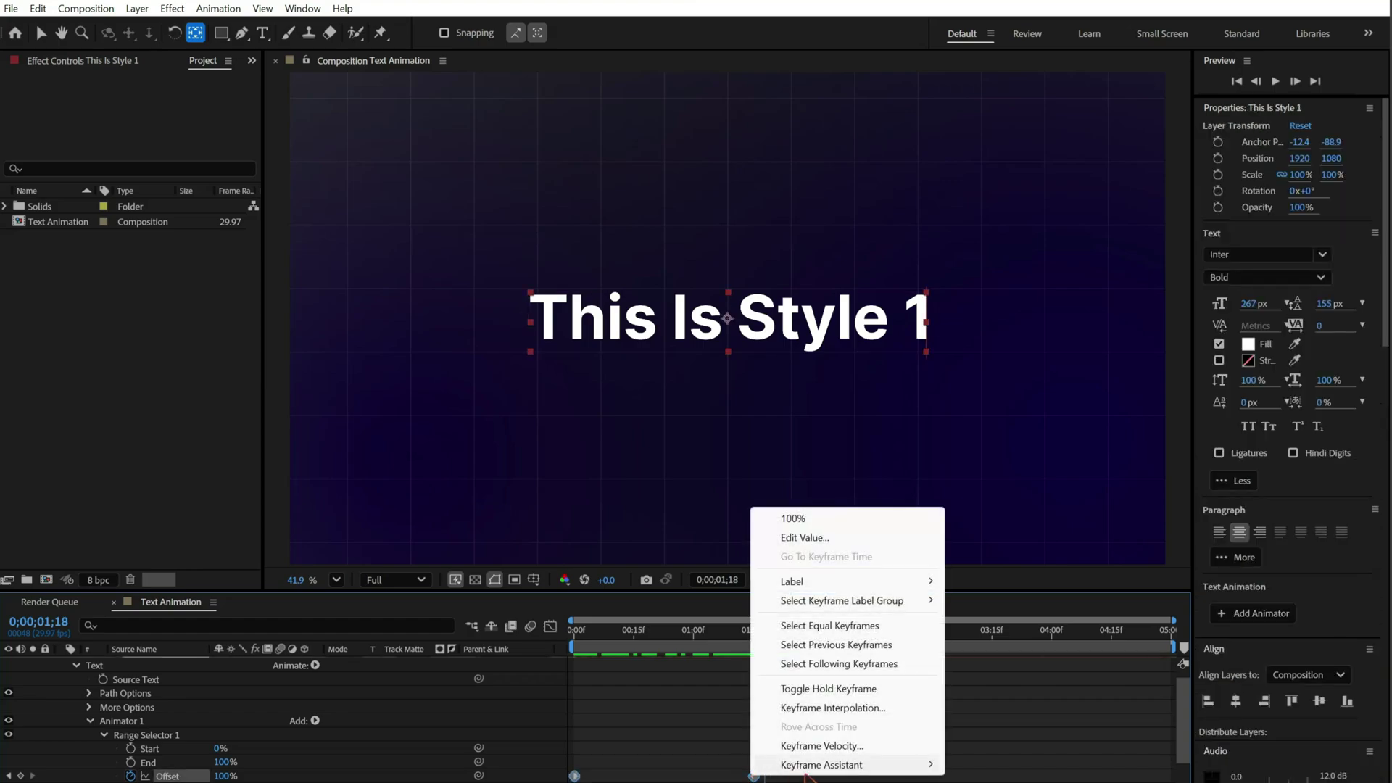
{"action": "mouse_move", "coordinate": [856, 768]}
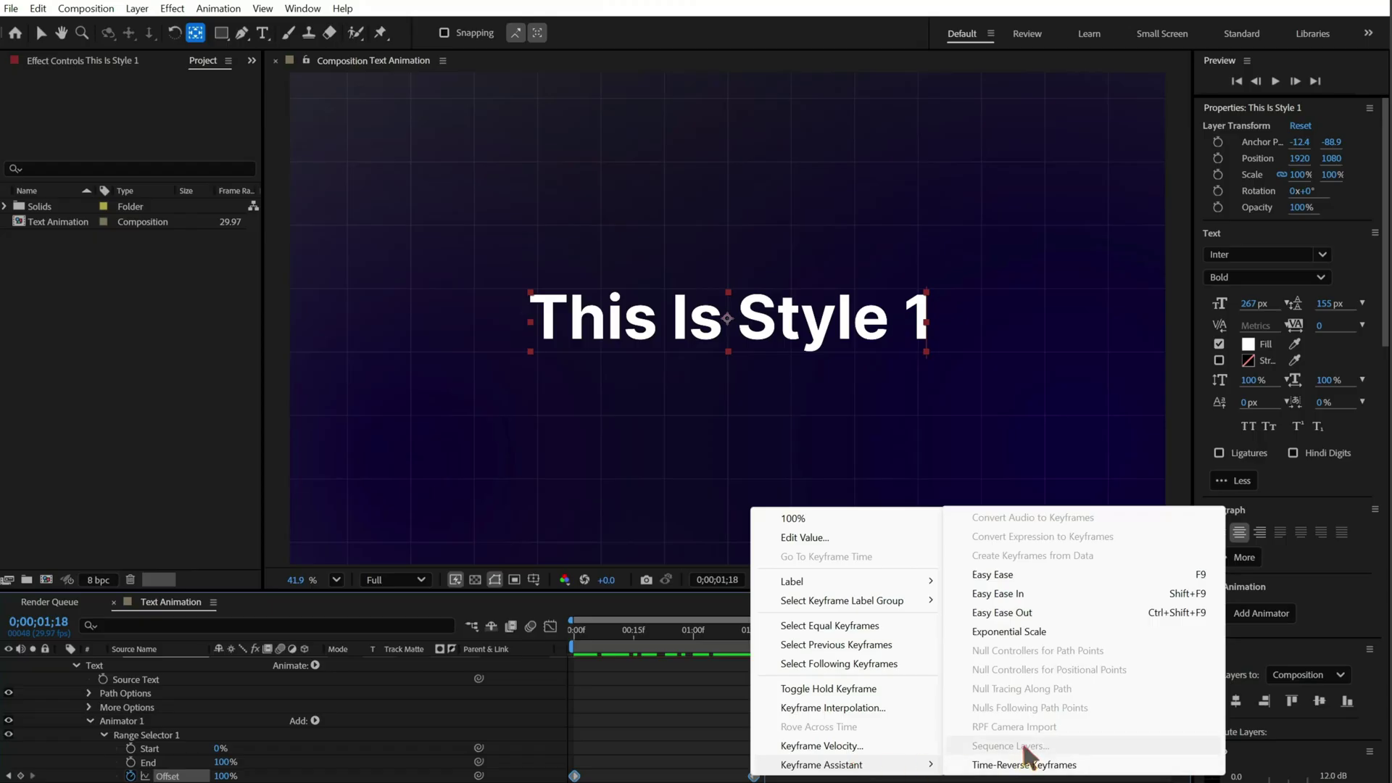
{"action": "left_click", "coordinate": [1006, 573]}
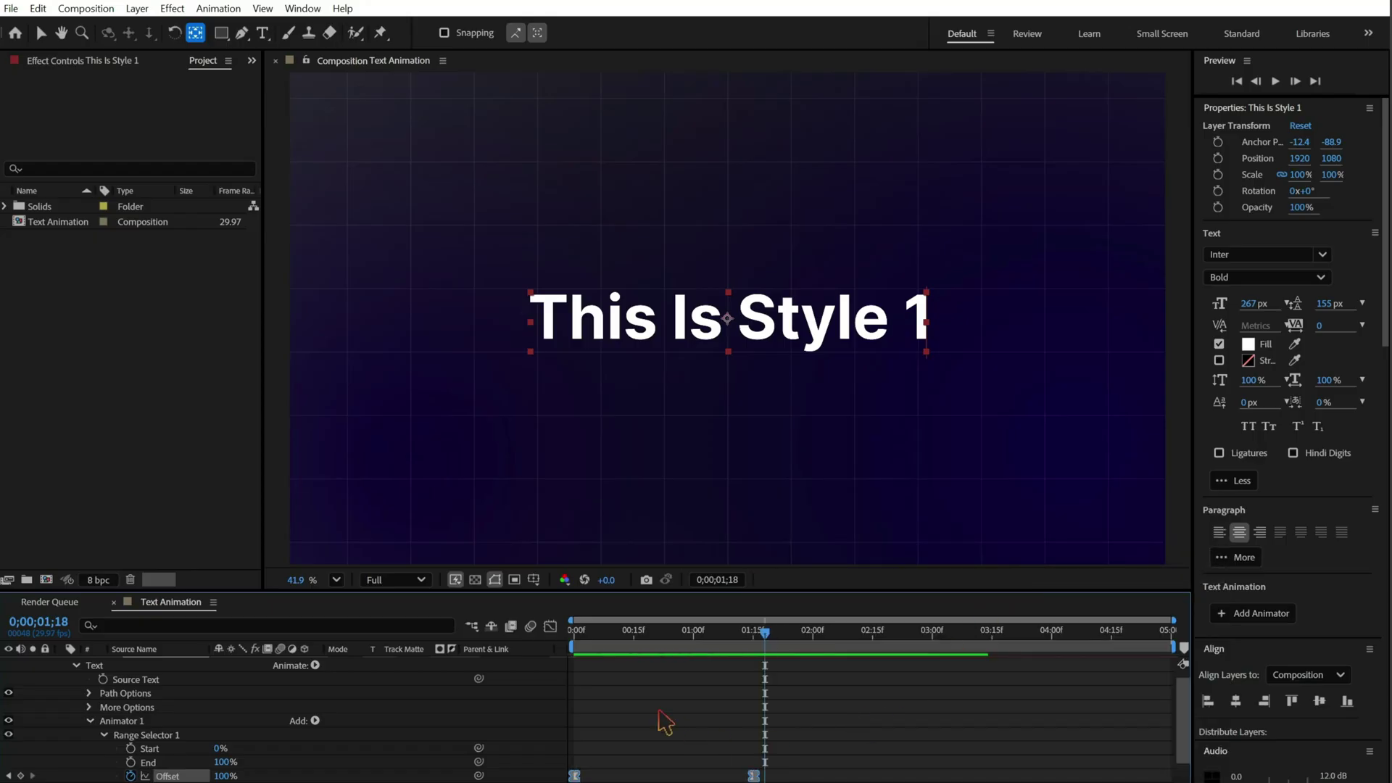
{"action": "left_click", "coordinate": [532, 628]}
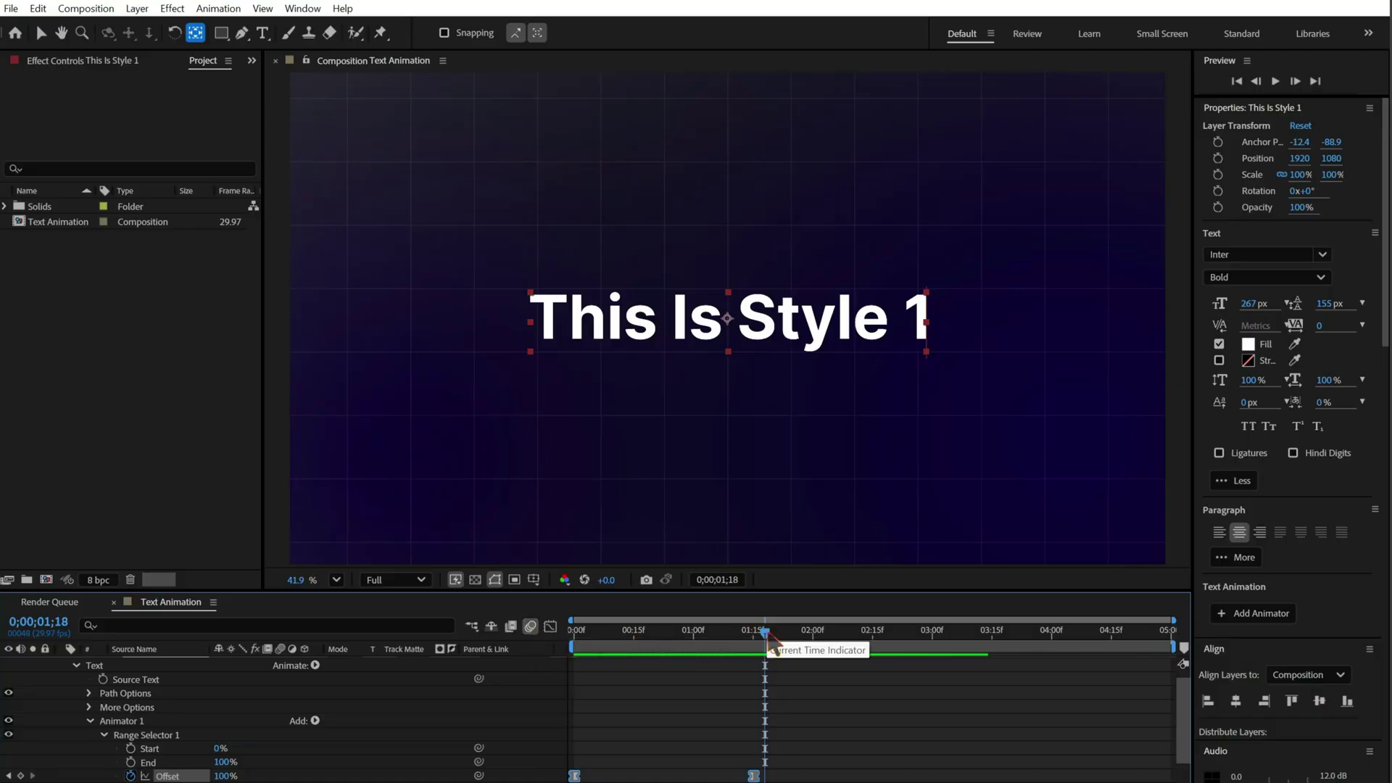
{"action": "left_click_drag", "start_coordinate": [765, 634], "coordinate": [540, 697]}
{"action": "key", "text": "space"}
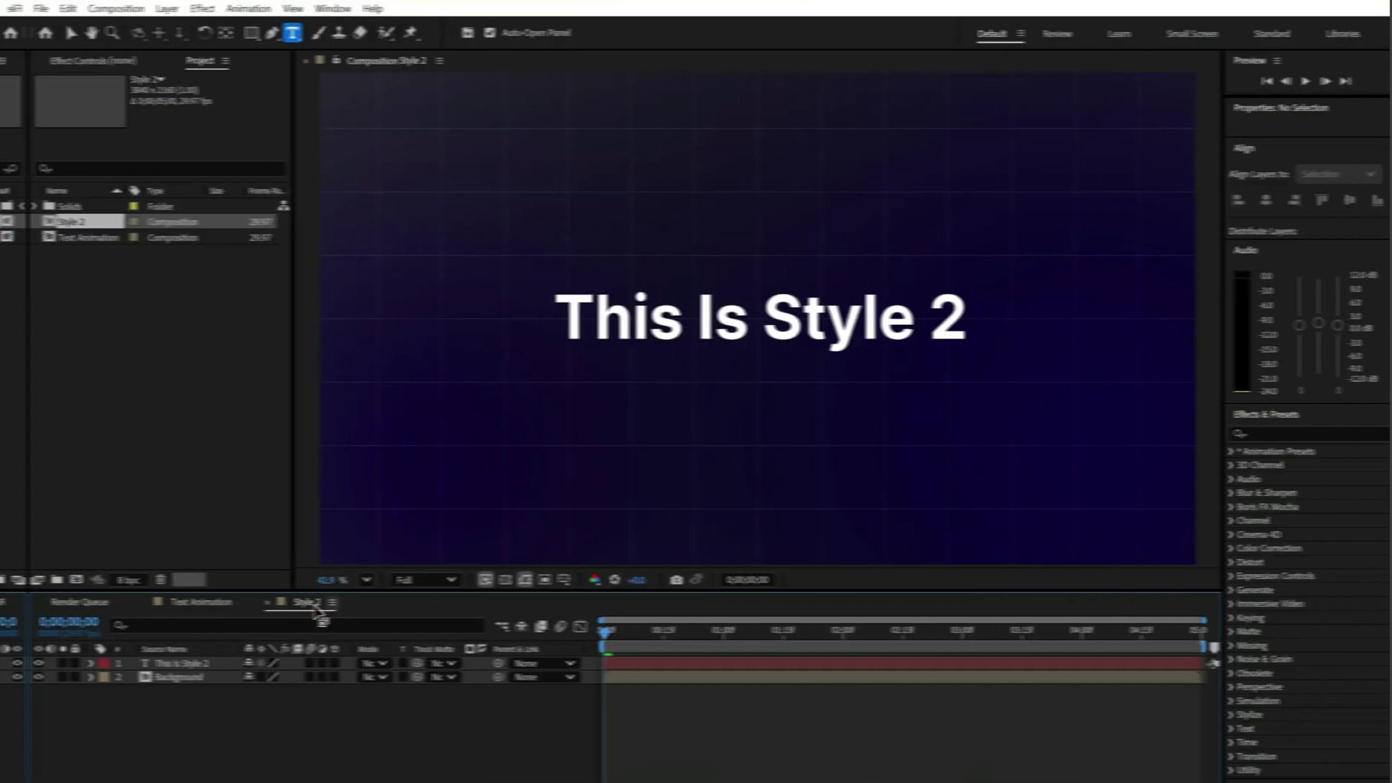
- In the Style 2 comp, add a Position animator with Opacity to This Is Style 2
{"action": "left_click", "coordinate": [608, 632]}
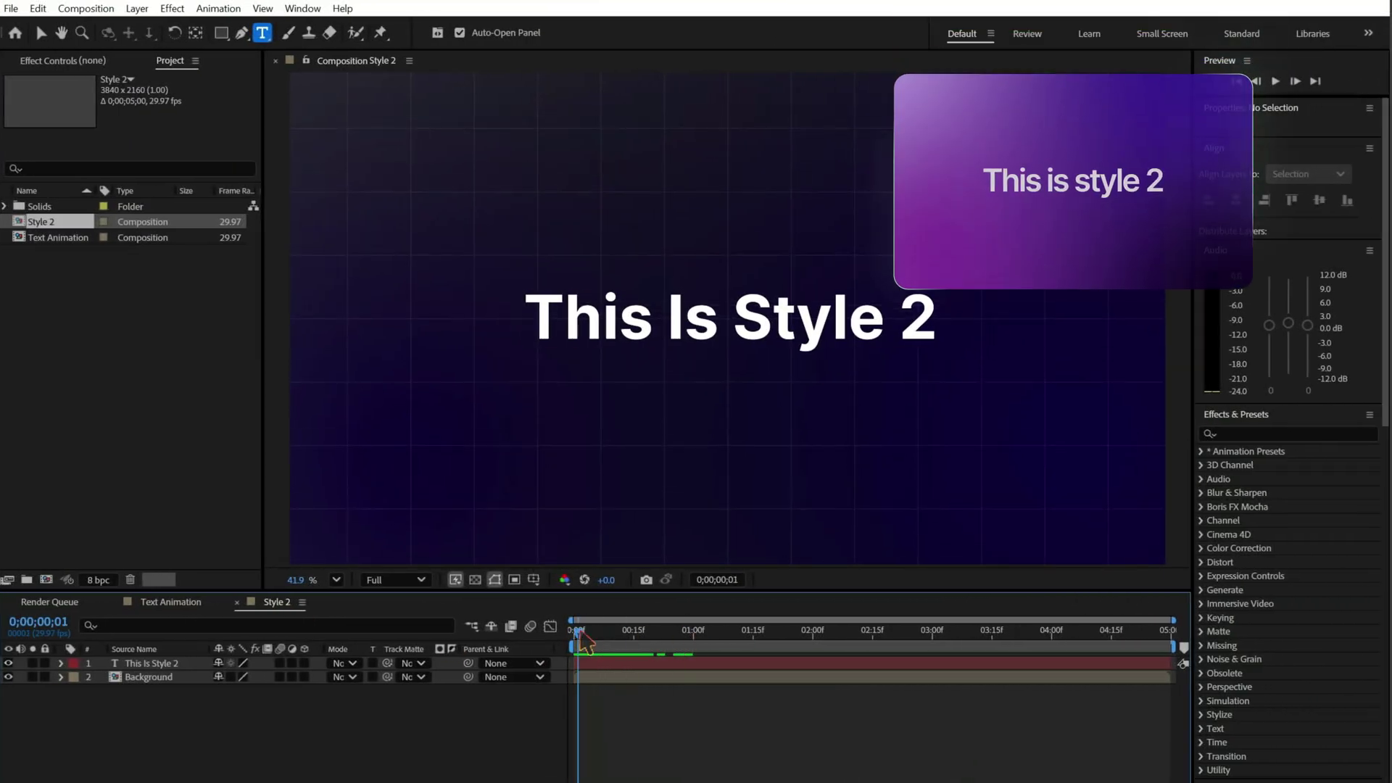
{"action": "left_click", "coordinate": [150, 666]}
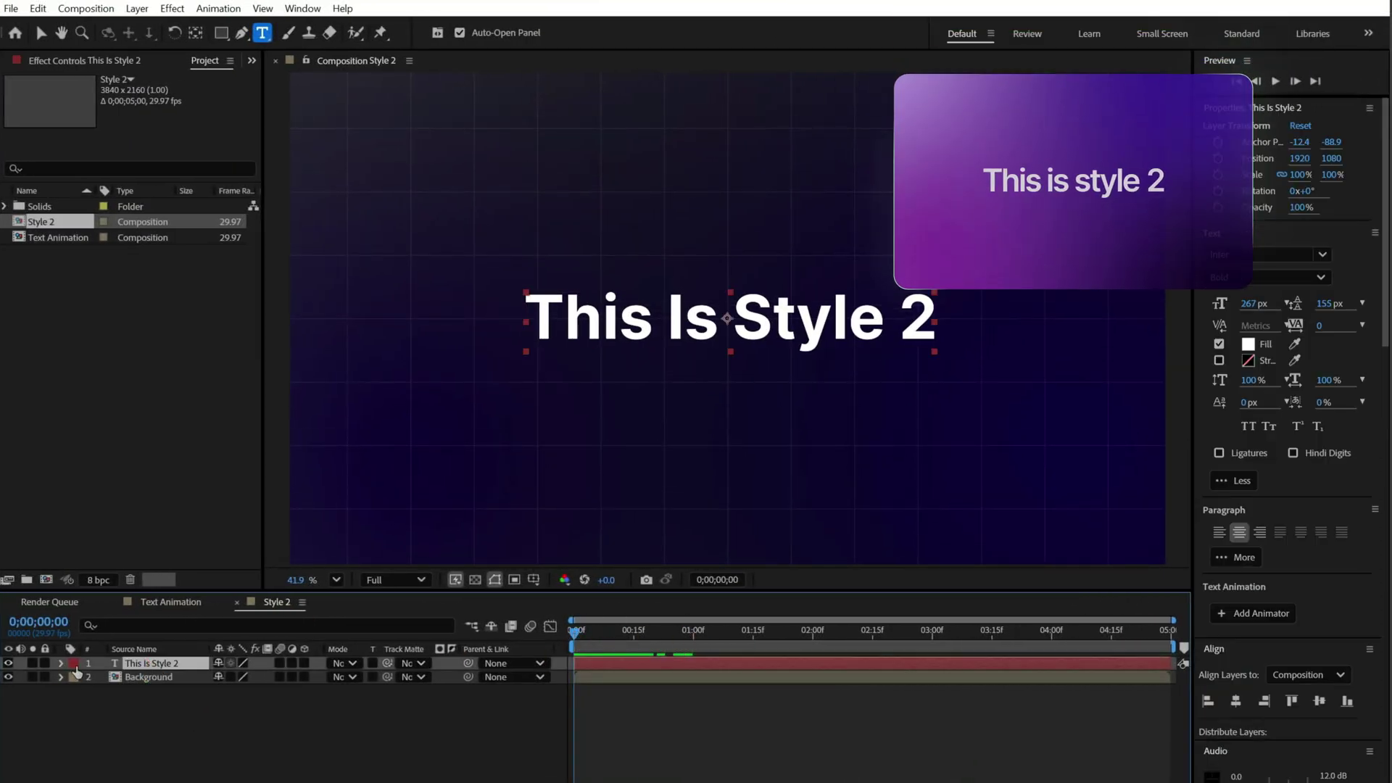
{"action": "left_click", "coordinate": [61, 662]}
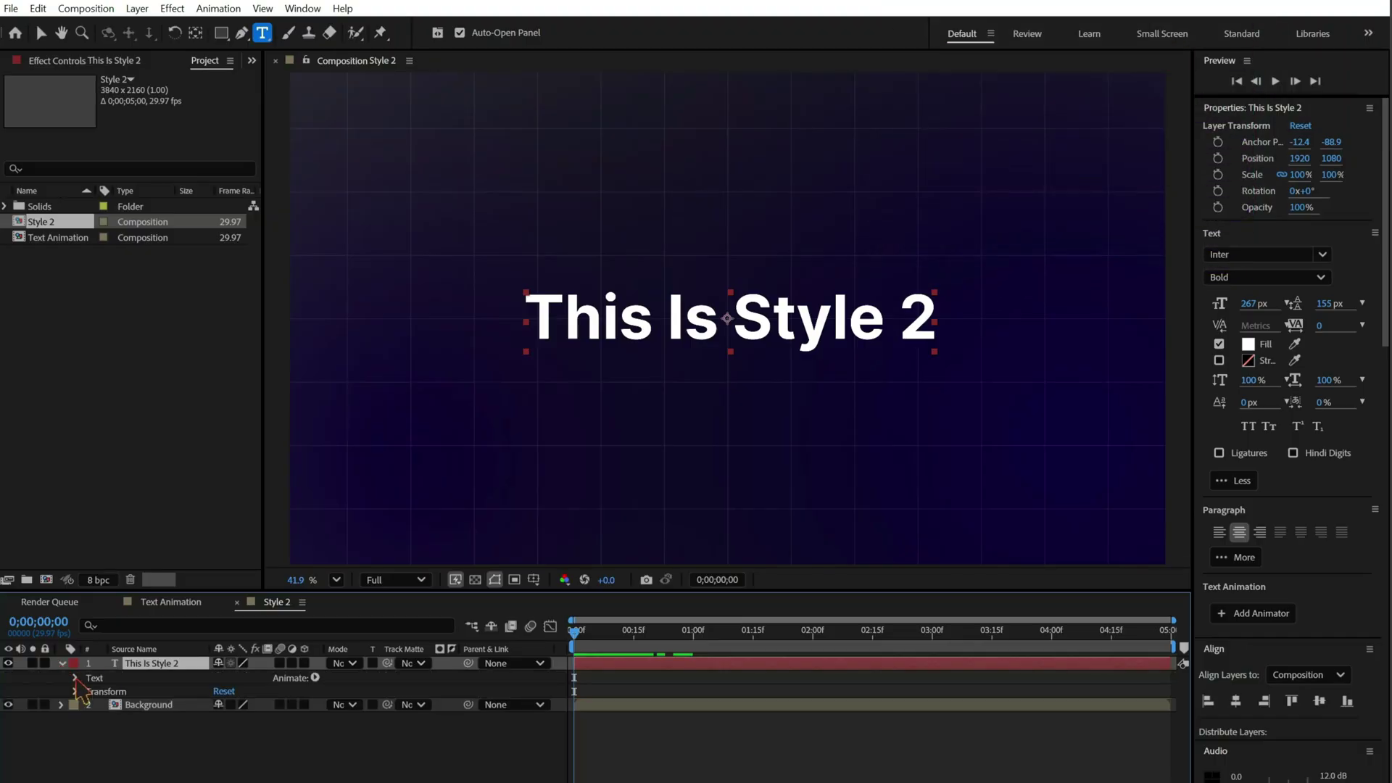
{"action": "left_click", "coordinate": [315, 678]}
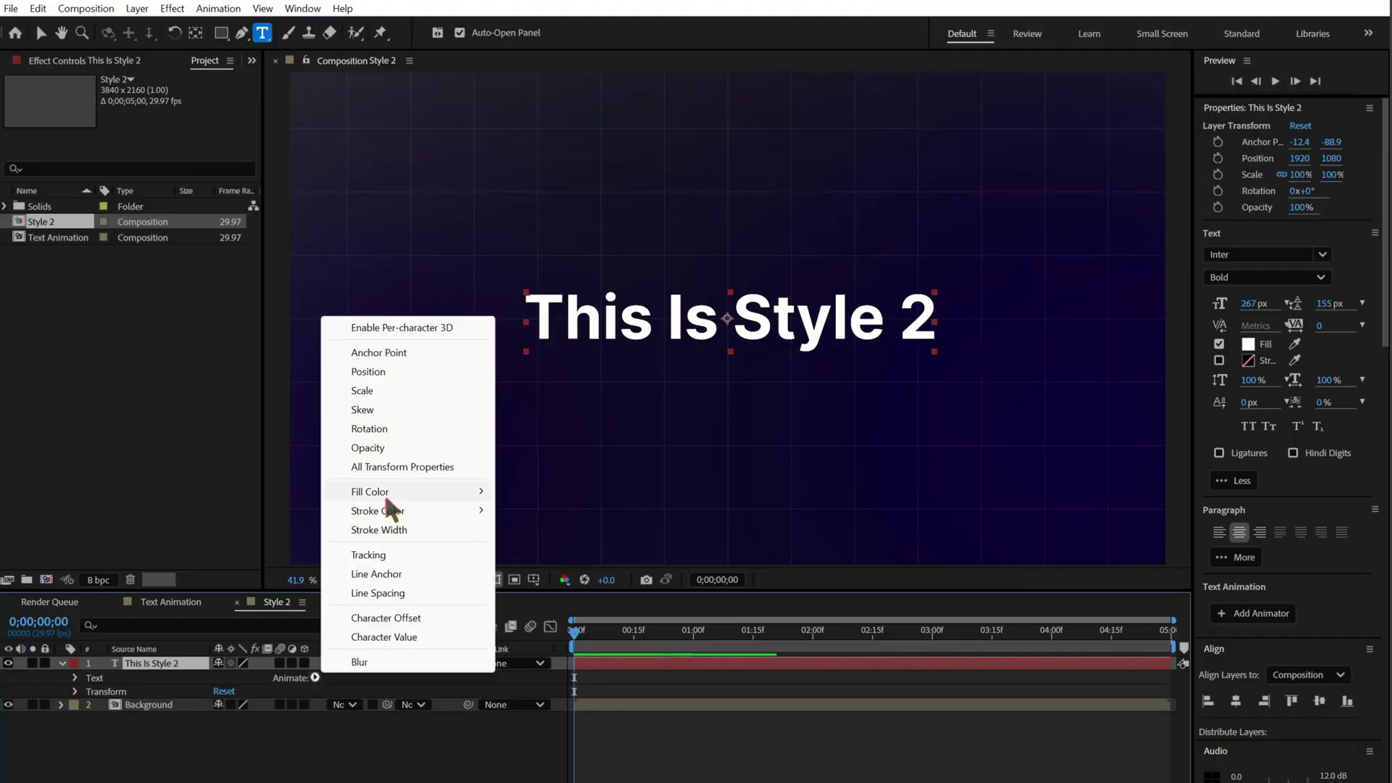
{"action": "left_click", "coordinate": [385, 371]}
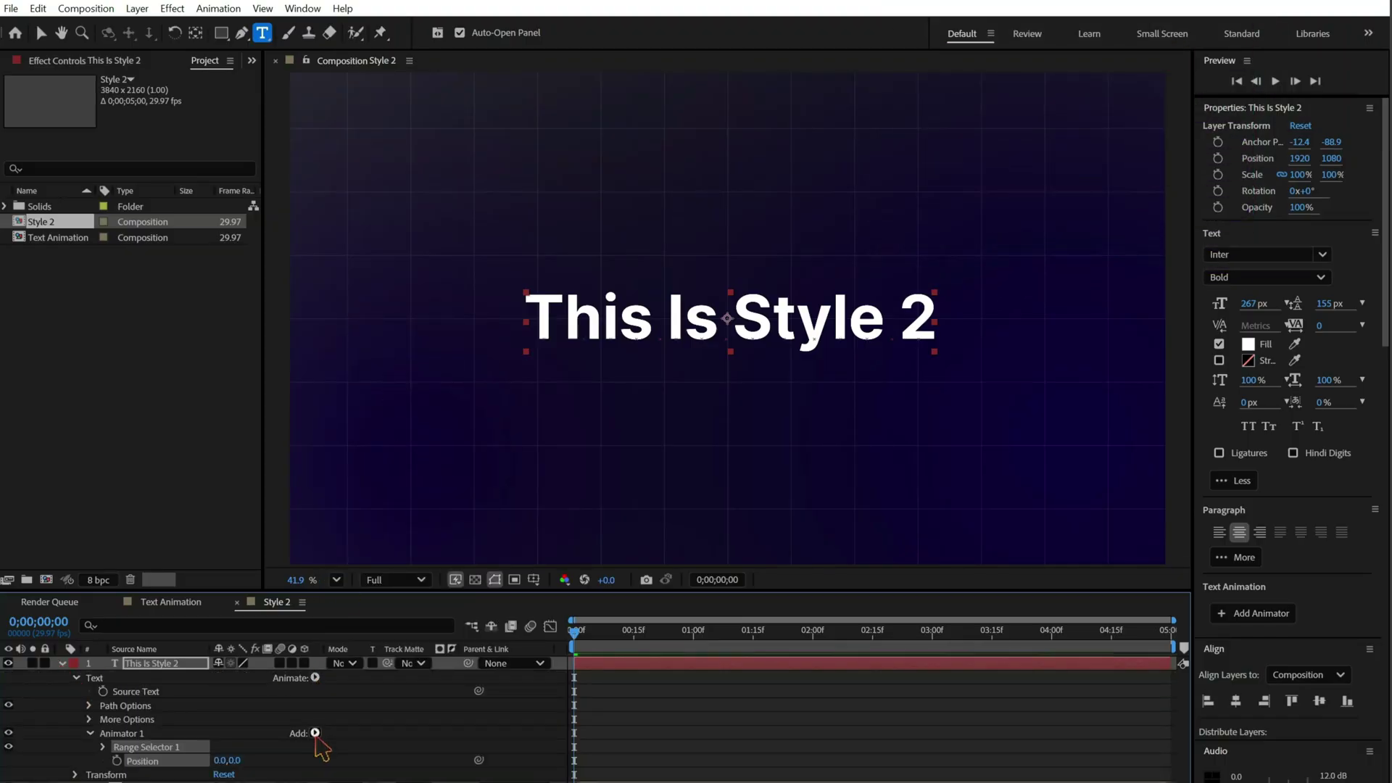
{"action": "left_click", "coordinate": [315, 733]}
{"action": "mouse_move", "coordinate": [357, 738]}
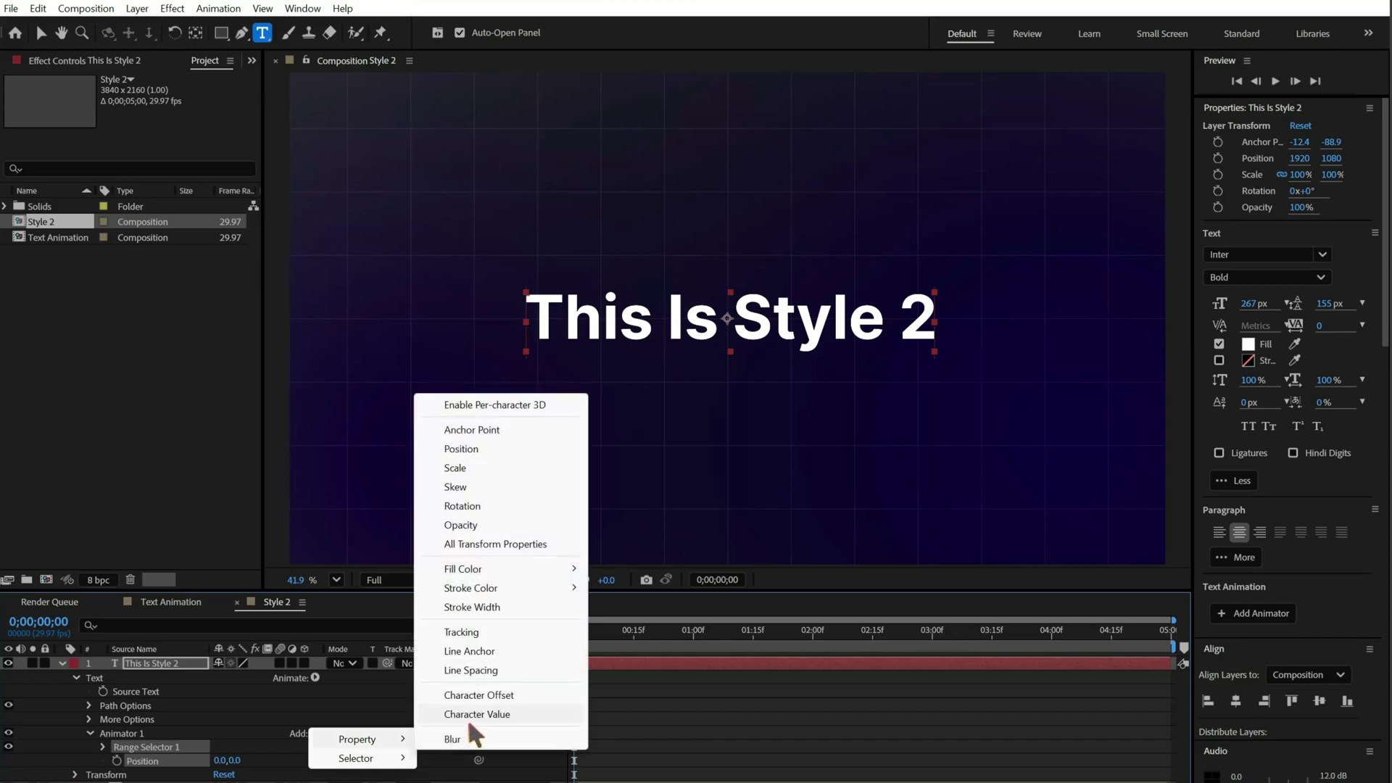
{"action": "left_click", "coordinate": [479, 524]}
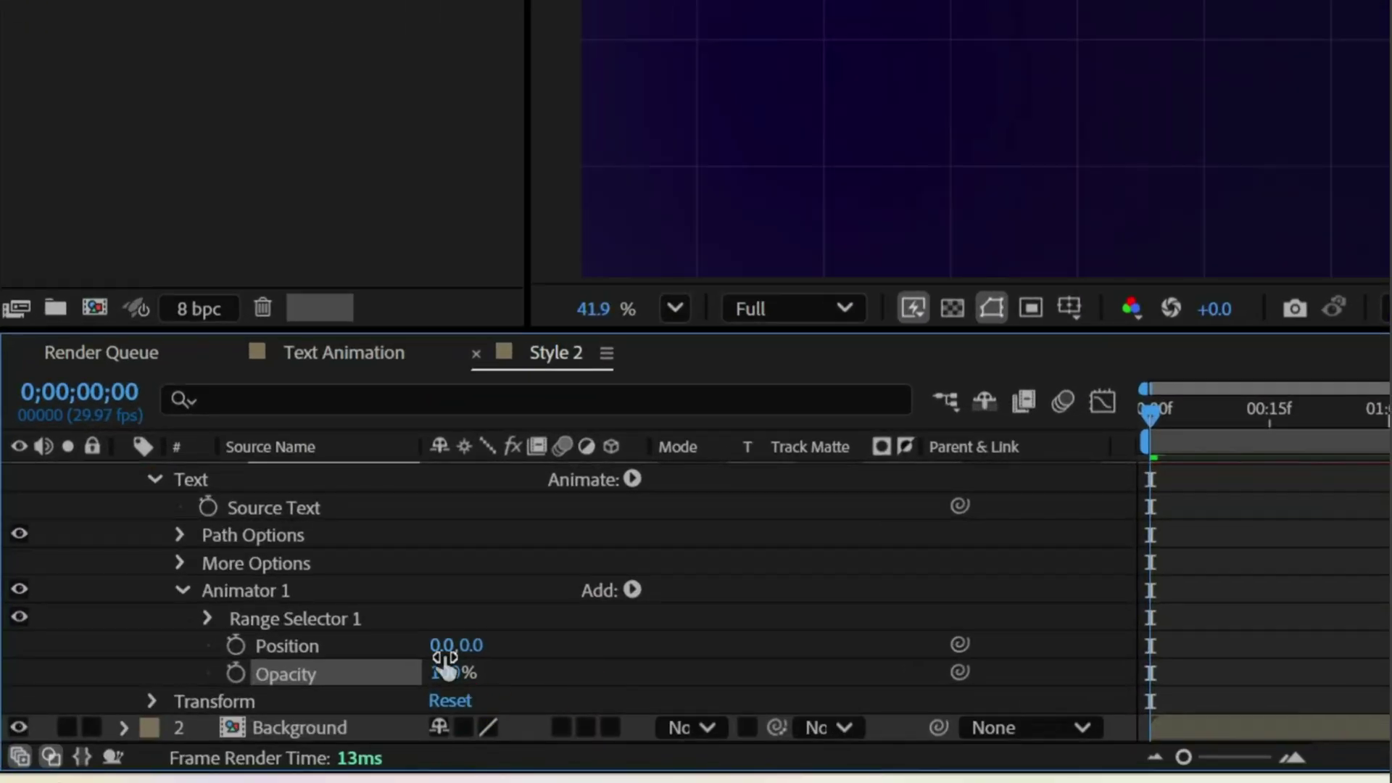
- Set Animator 1 Position X to 250 and Opacity to 0%
{"action": "left_click", "coordinate": [440, 647]}
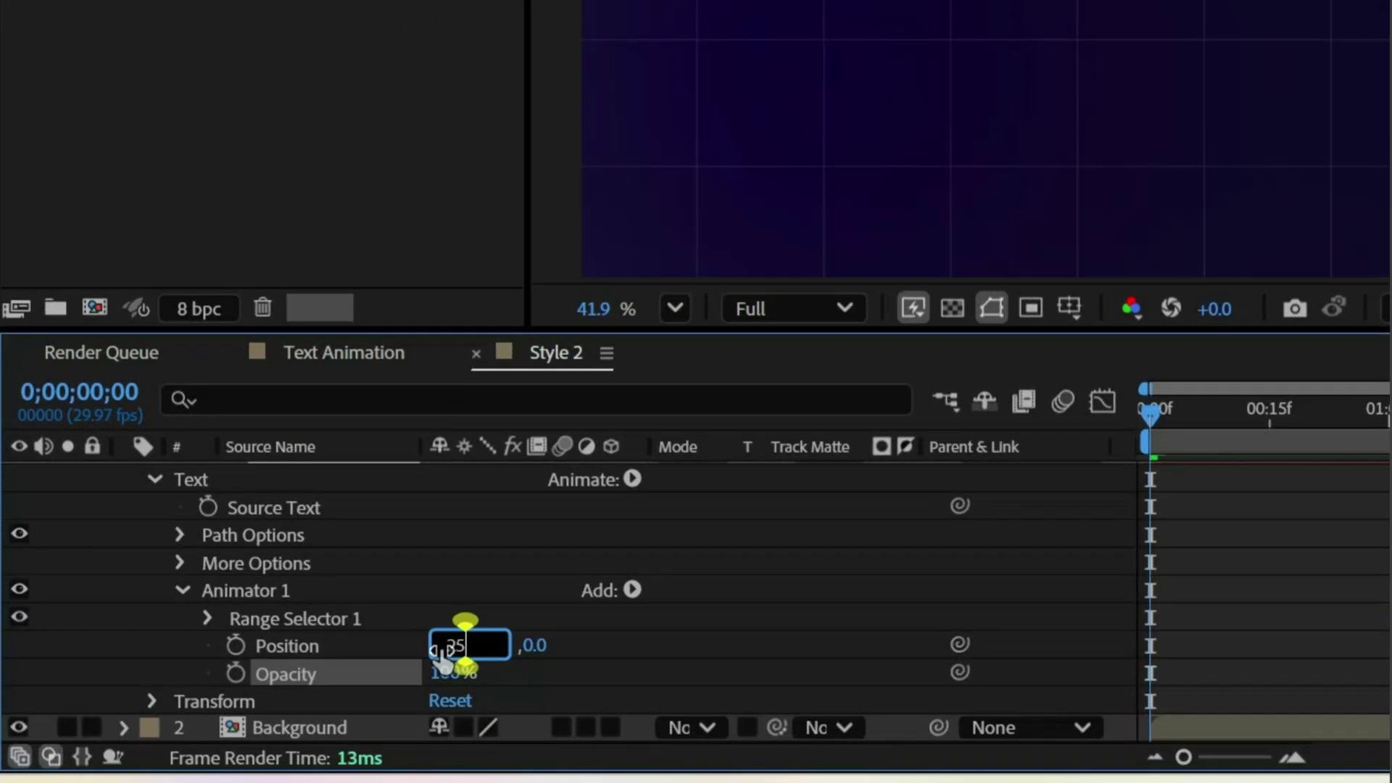
{"action": "type", "text": "250"}
{"action": "key", "text": "Return"}
{"action": "left_click_drag", "start_coordinate": [442, 673], "coordinate": [437, 683]}
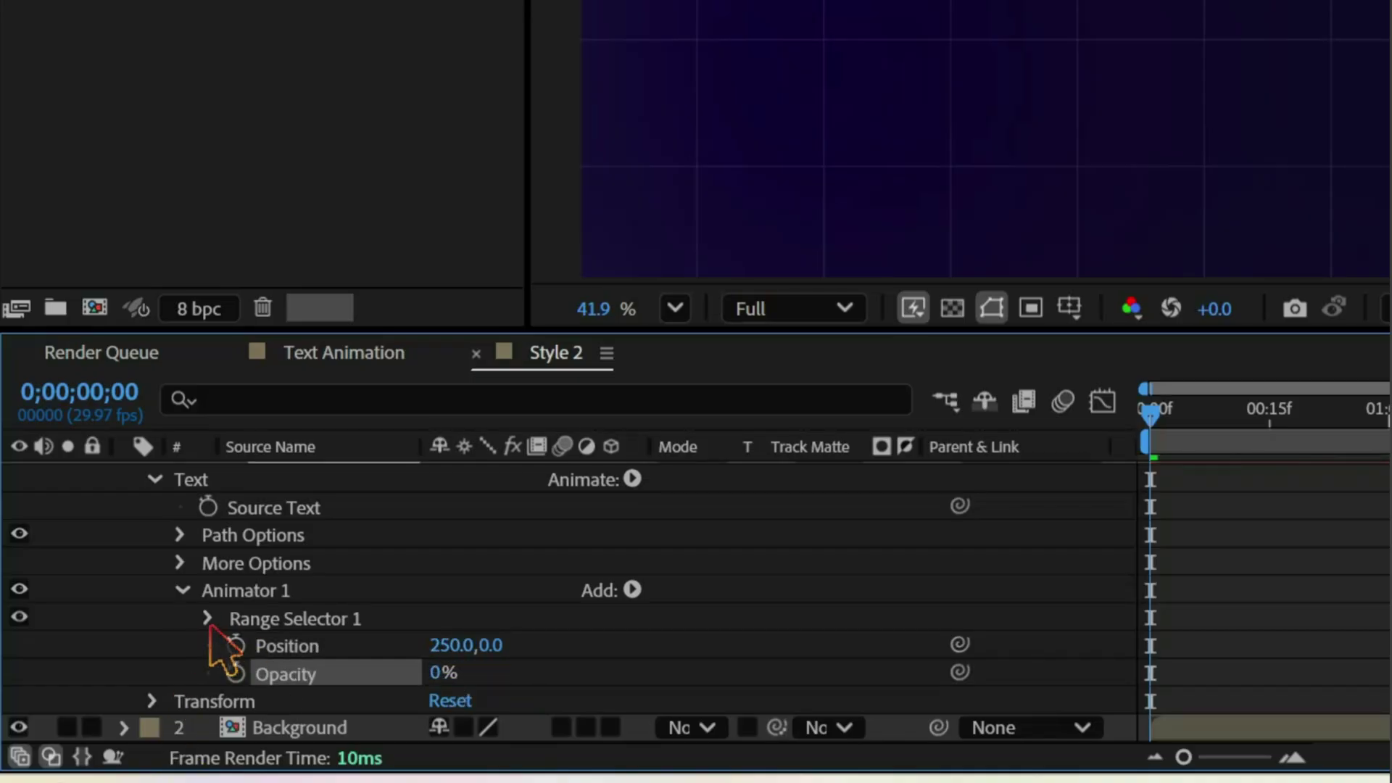
- Keyframe Range Selector 1 Offset from 0% to 100% at 1;15 and preview the slide-in
{"action": "left_click", "coordinate": [208, 618]}
{"action": "left_click", "coordinate": [264, 699]}
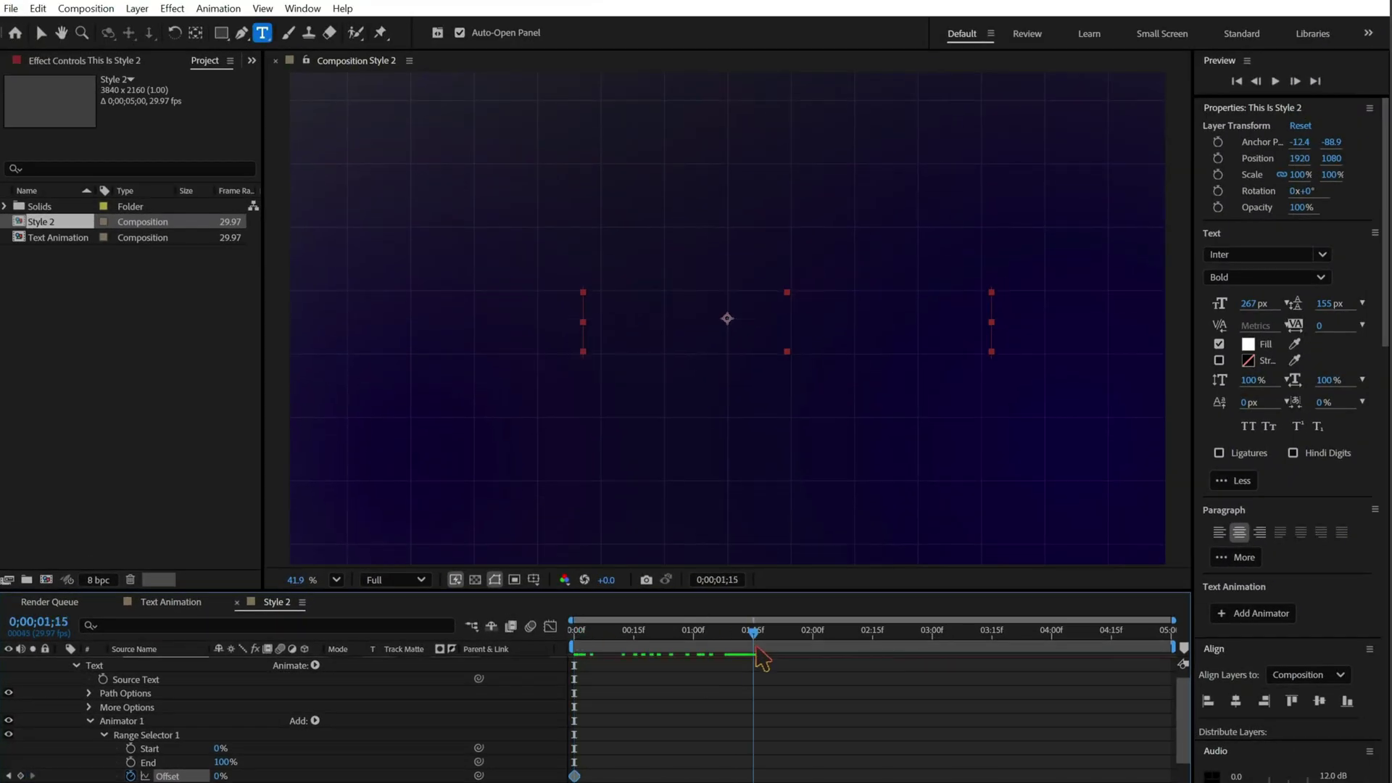
{"action": "left_click_drag", "start_coordinate": [219, 776], "coordinate": [500, 754]}
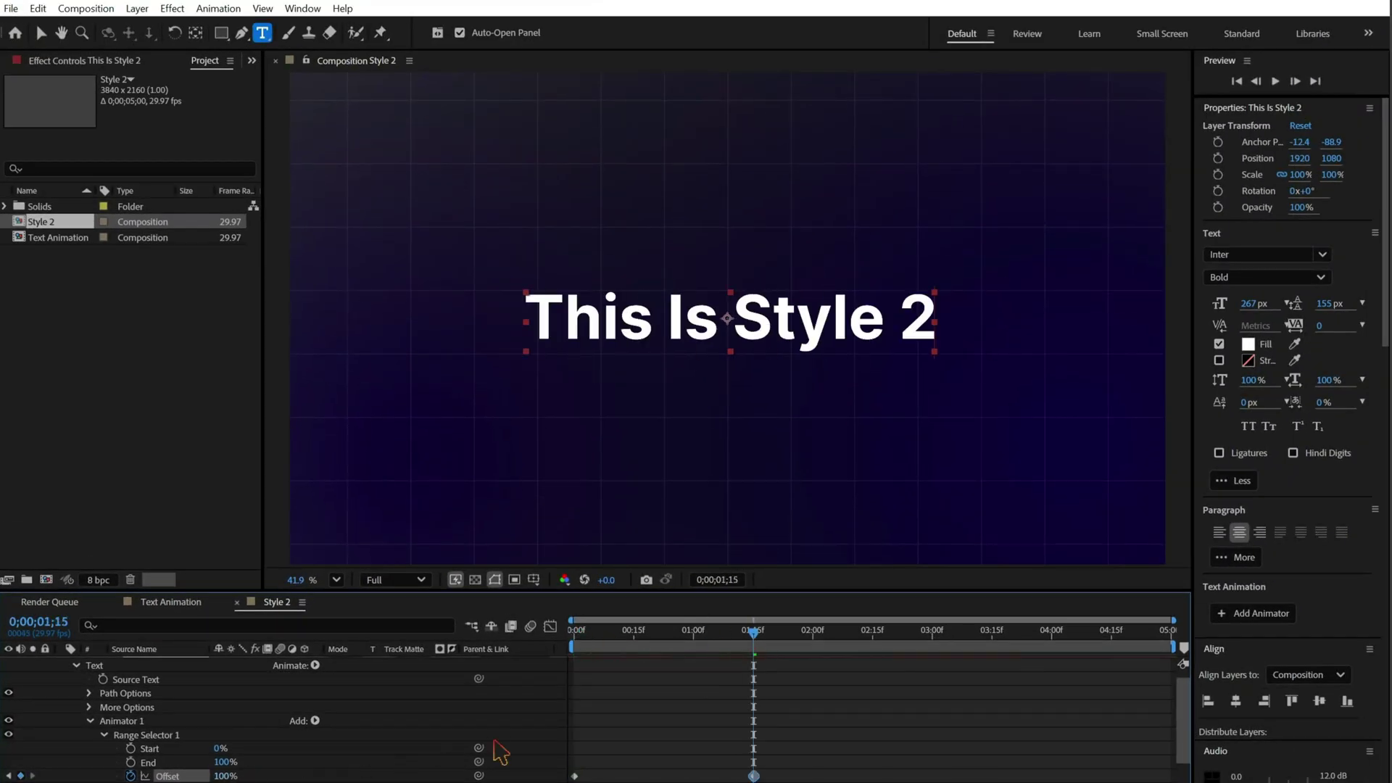
{"action": "left_click", "coordinate": [779, 776]}
{"action": "left_click", "coordinate": [753, 776]}
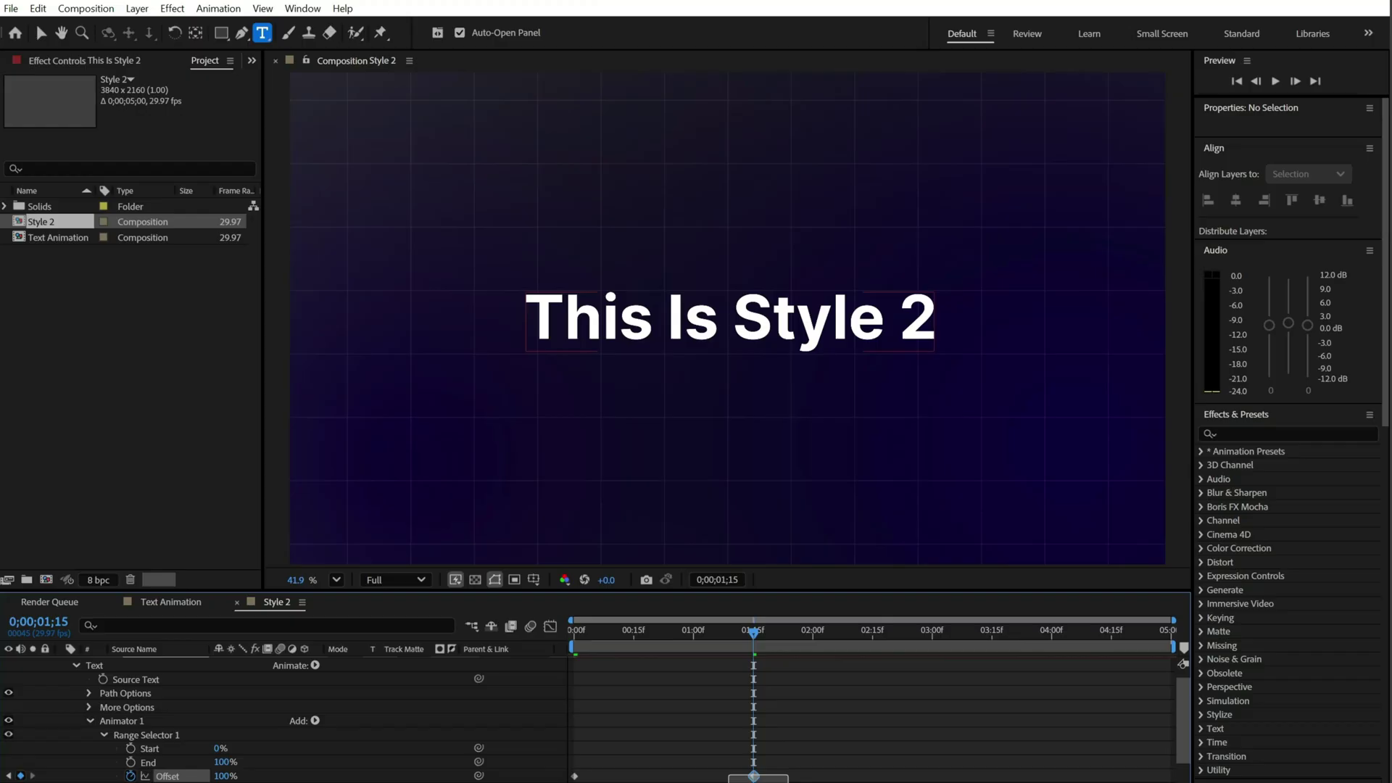
{"action": "left_click_drag", "start_coordinate": [758, 641], "coordinate": [756, 696]}
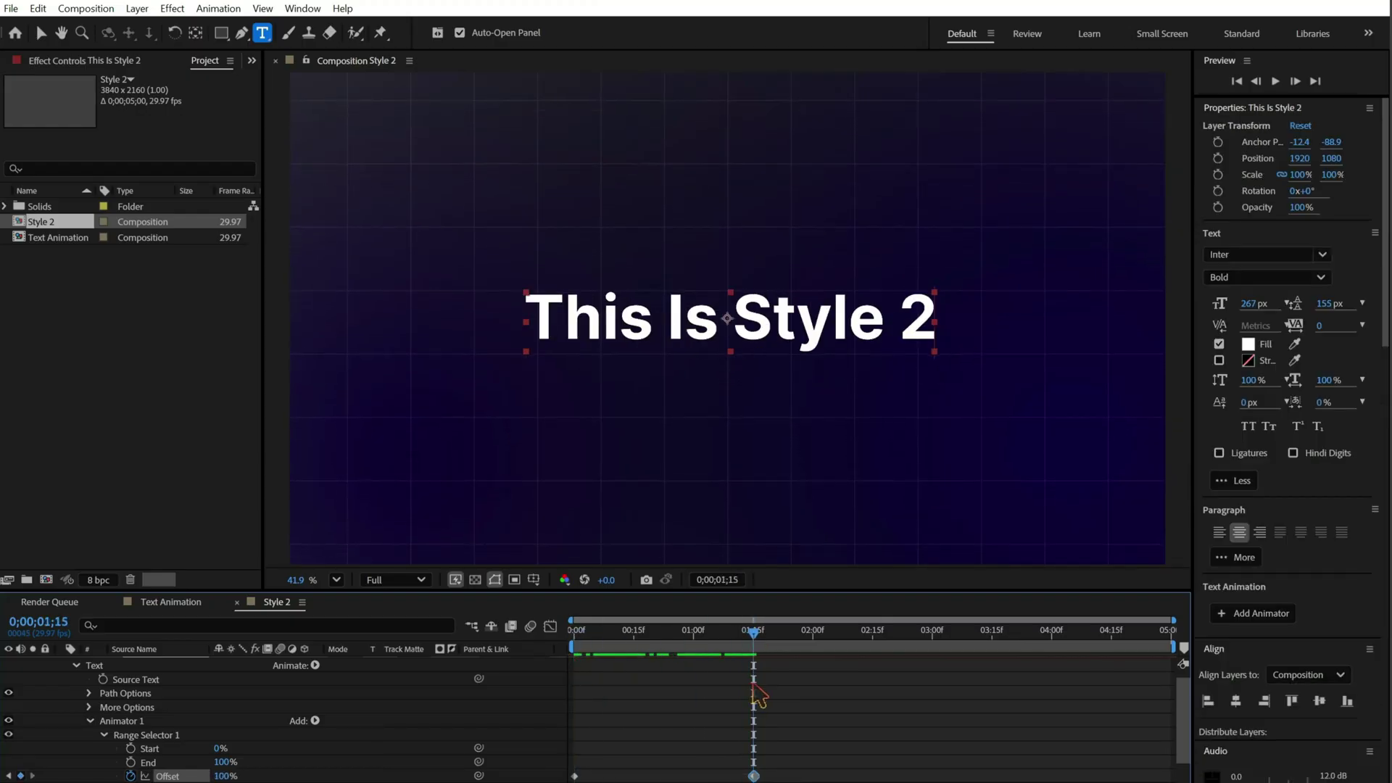
{"action": "left_click", "coordinate": [790, 778]}
{"action": "left_click", "coordinate": [166, 776]}
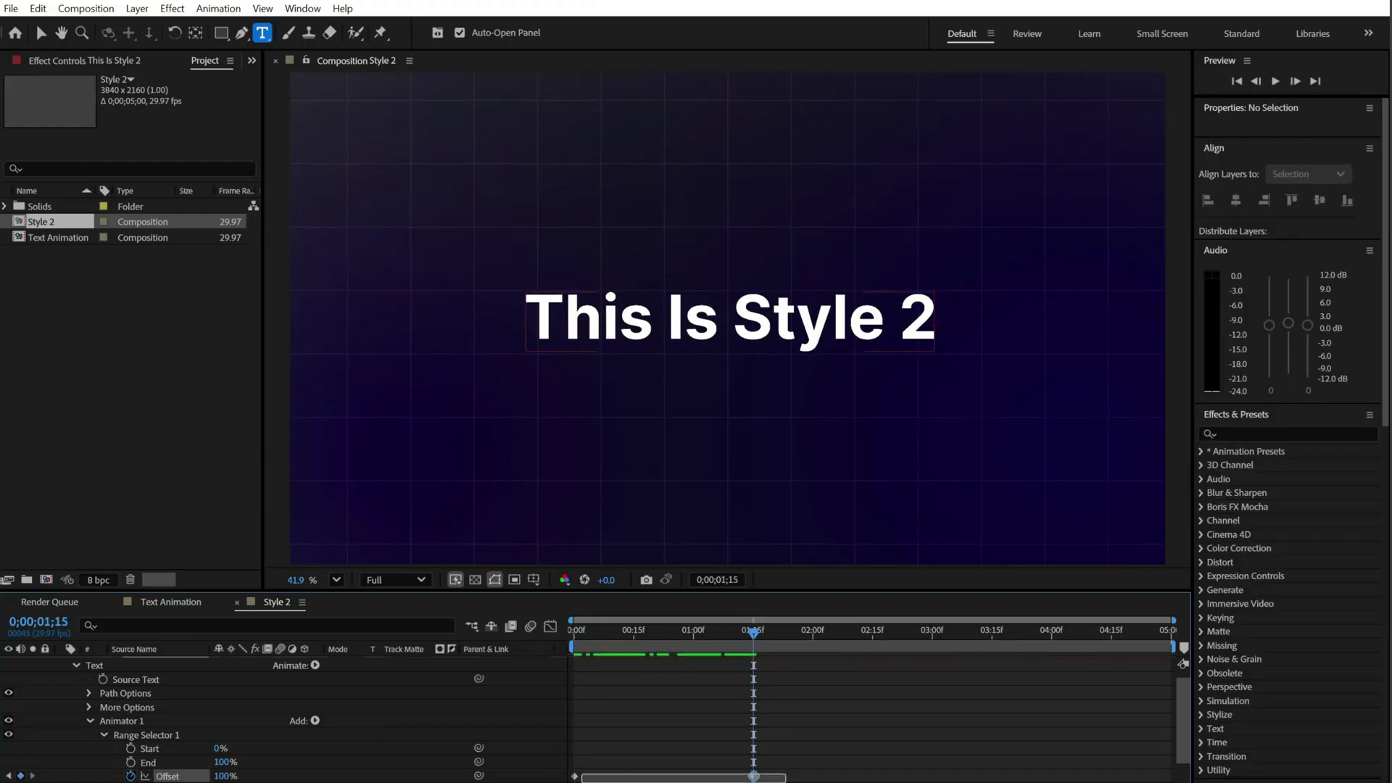
{"action": "left_click", "coordinate": [575, 776]}
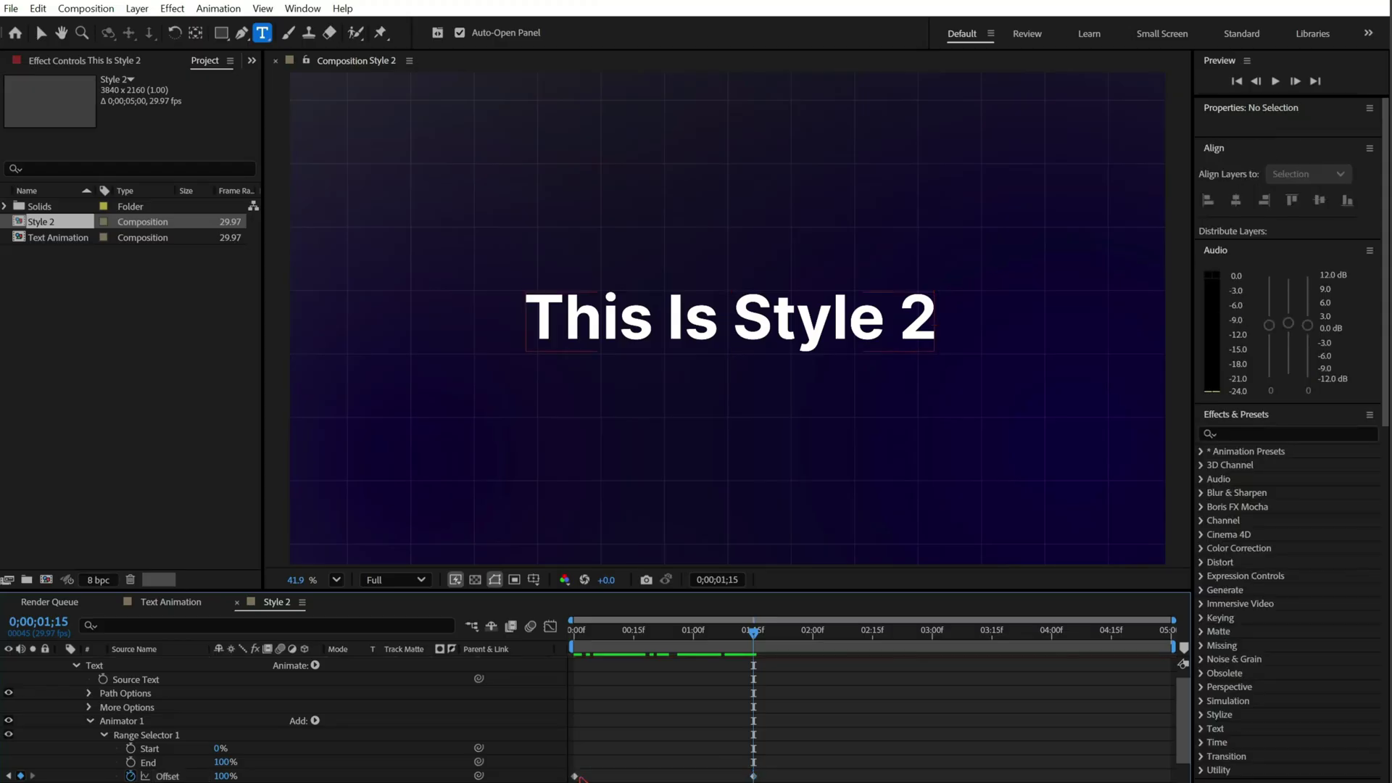
- Apply Easy Ease to the Offset keyframes and preview the eased animation
{"action": "right_click", "coordinate": [753, 775]}
{"action": "mouse_move", "coordinate": [824, 765]}
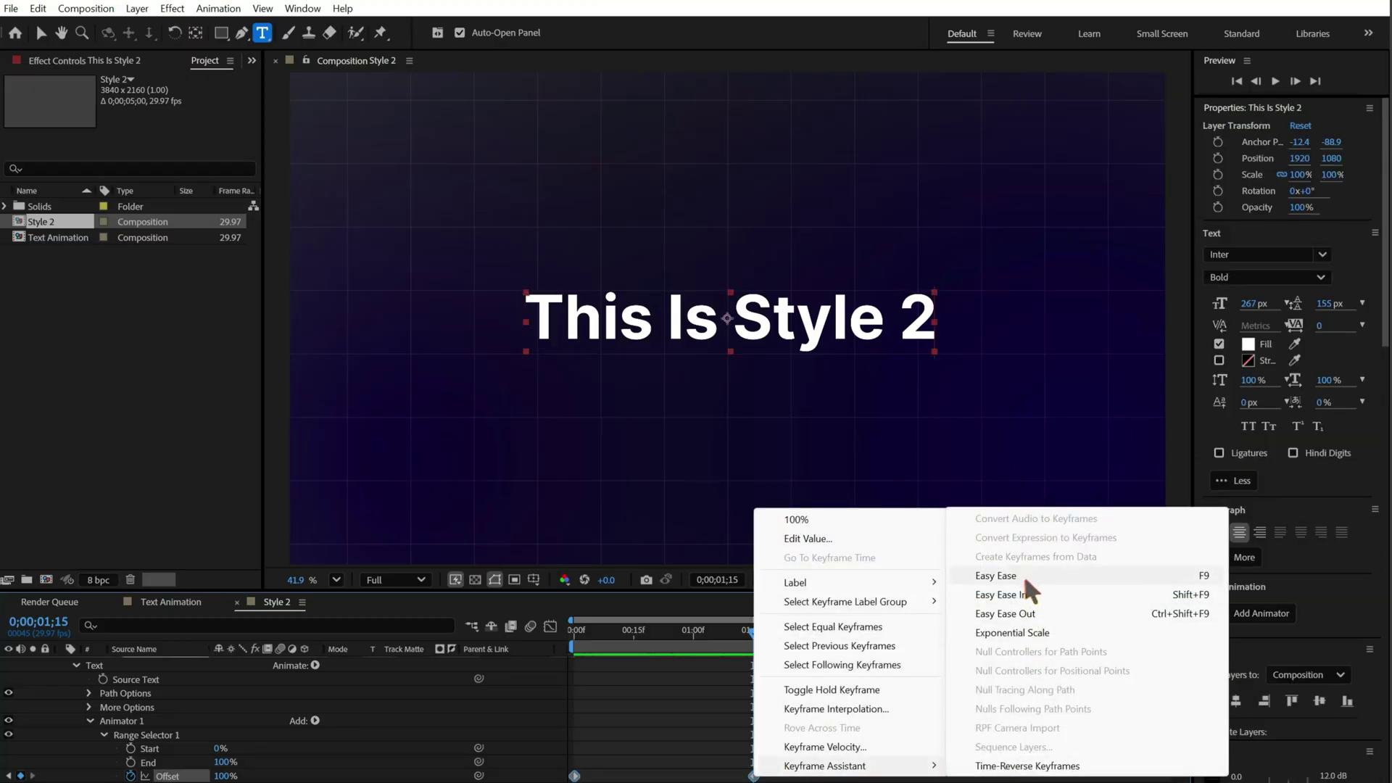
{"action": "left_click", "coordinate": [1044, 576]}
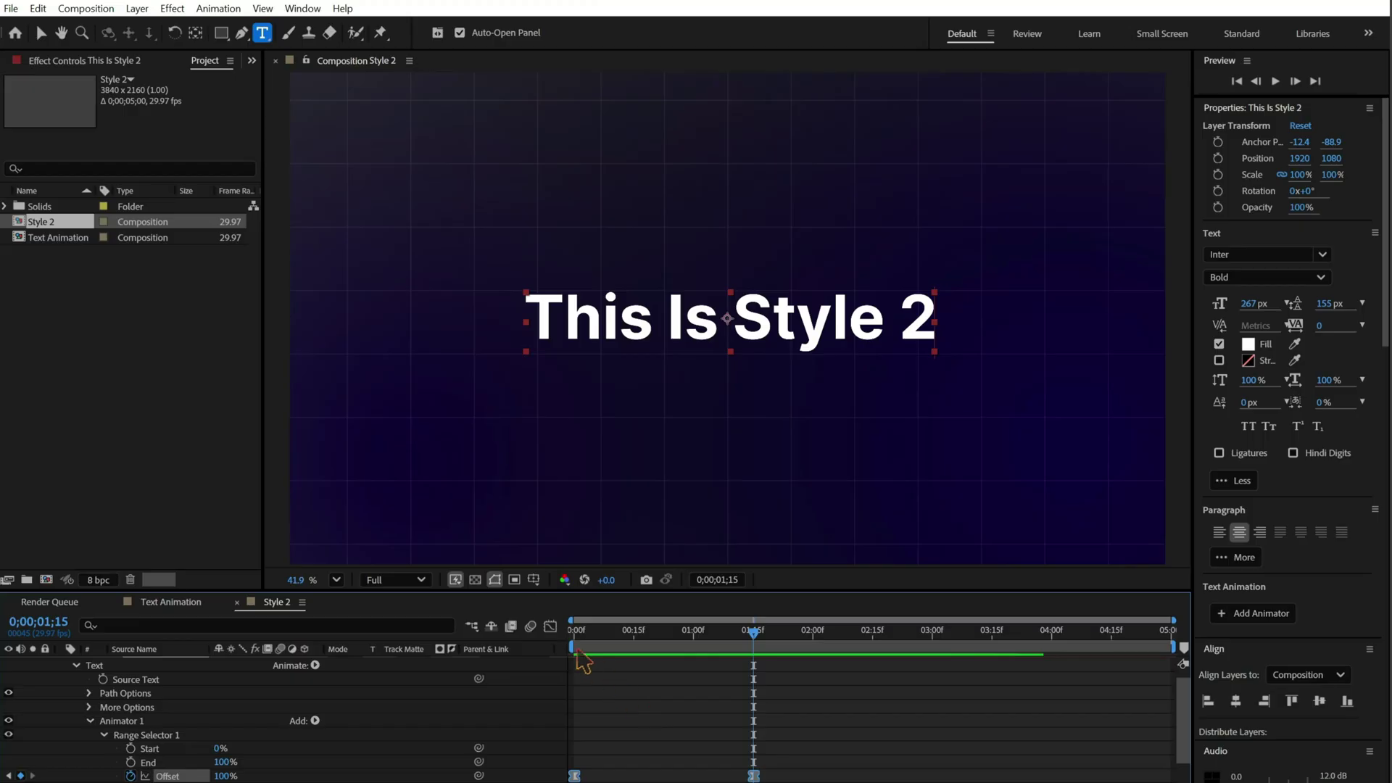
{"action": "left_click_drag", "start_coordinate": [586, 644], "coordinate": [756, 656]}
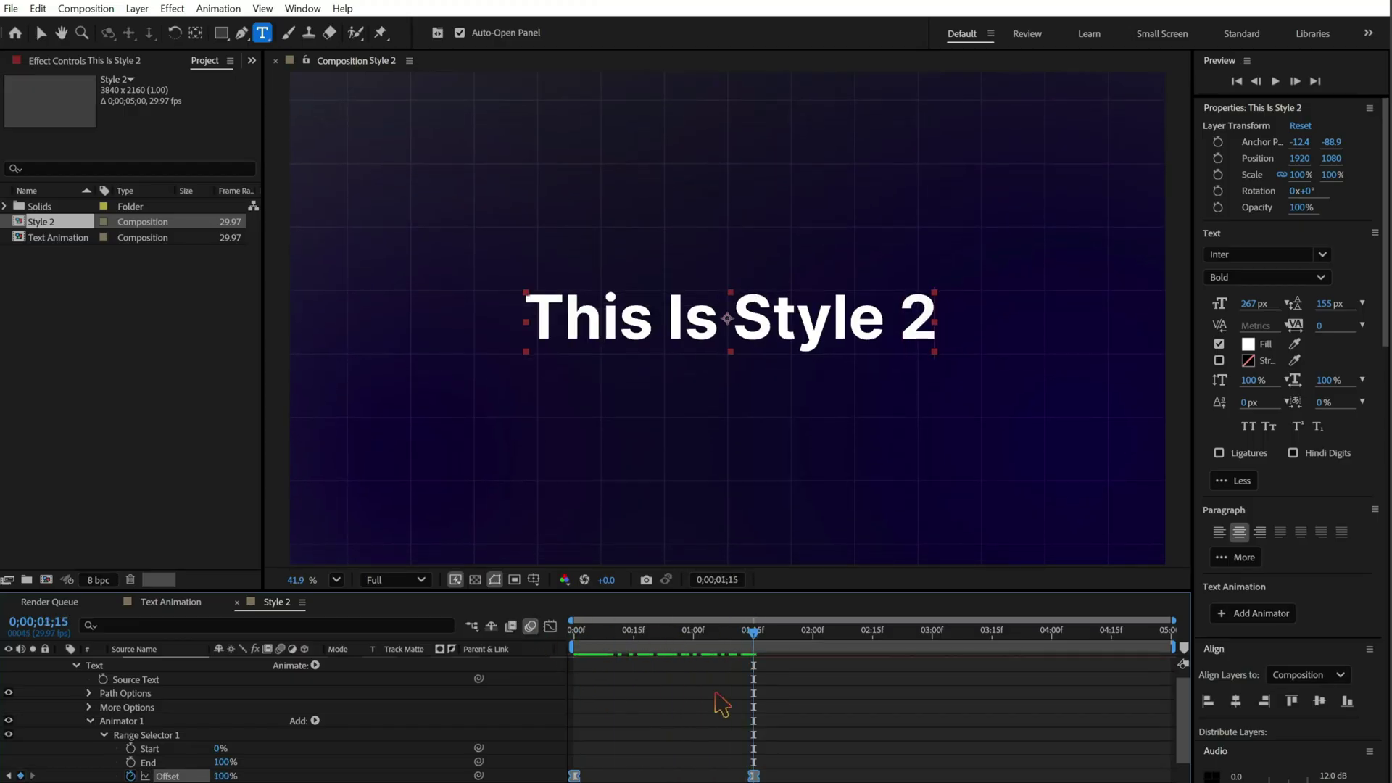
{"action": "left_click", "coordinate": [689, 733]}
- Add Animator 2 controlling Position and Opacity to the Style 2 text
{"action": "scroll", "coordinate": [410, 734], "scroll_direction": "up", "scroll_amount": 1}
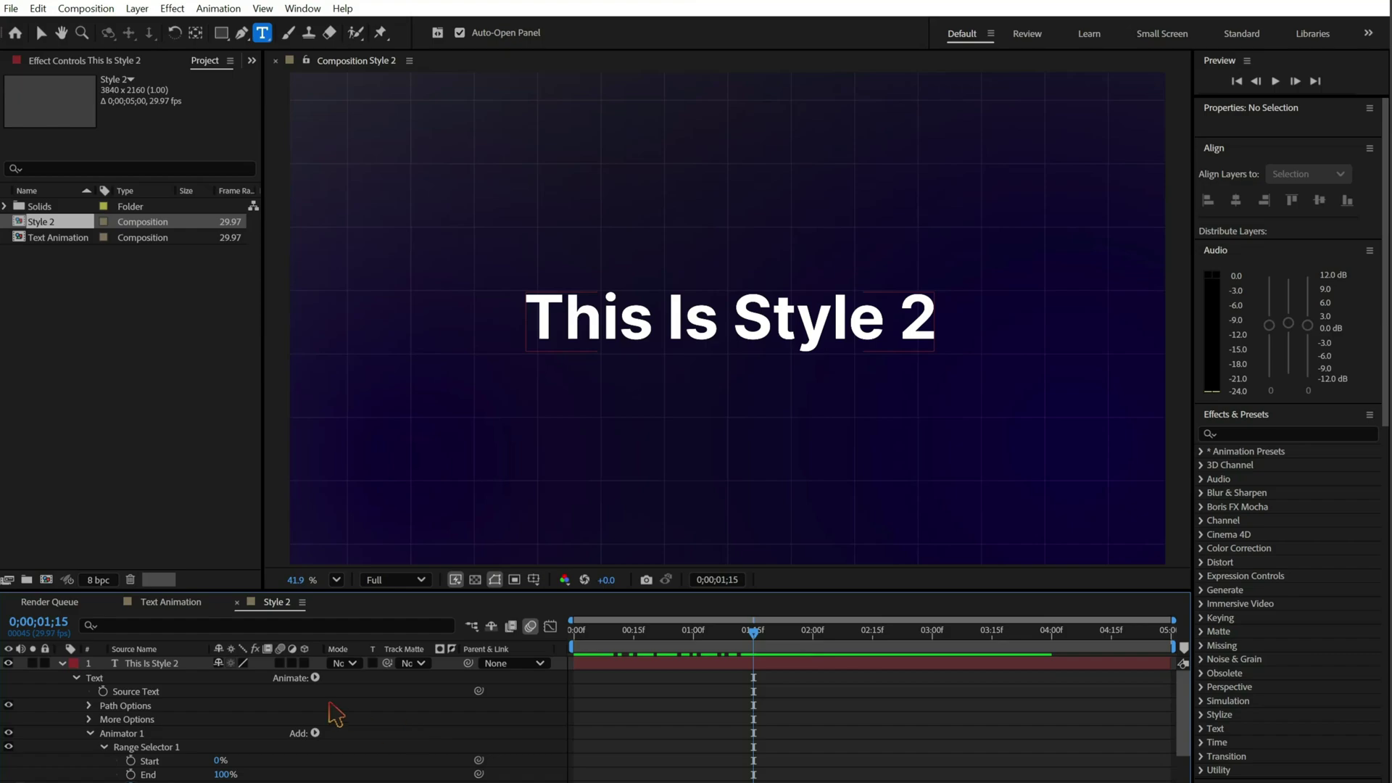
{"action": "left_click", "coordinate": [316, 678]}
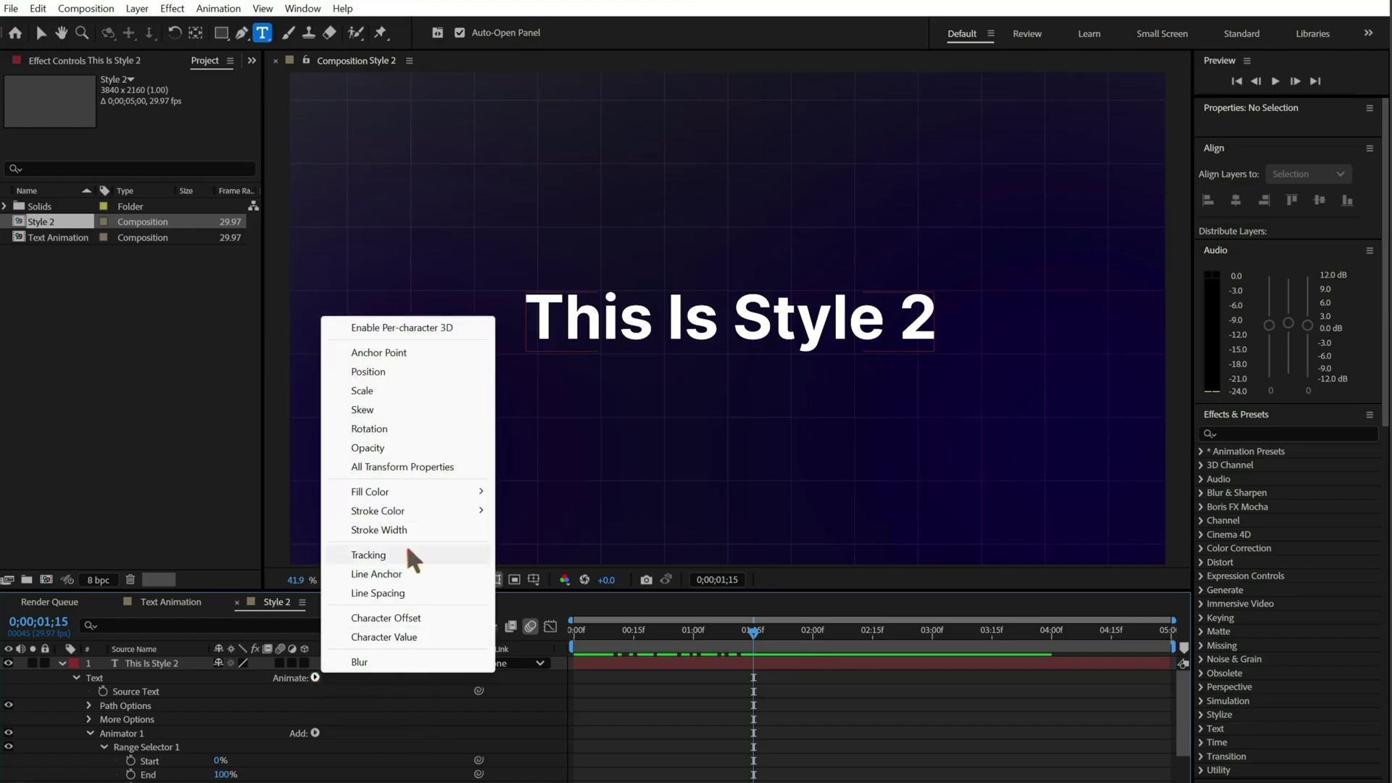
{"action": "left_click", "coordinate": [389, 371]}
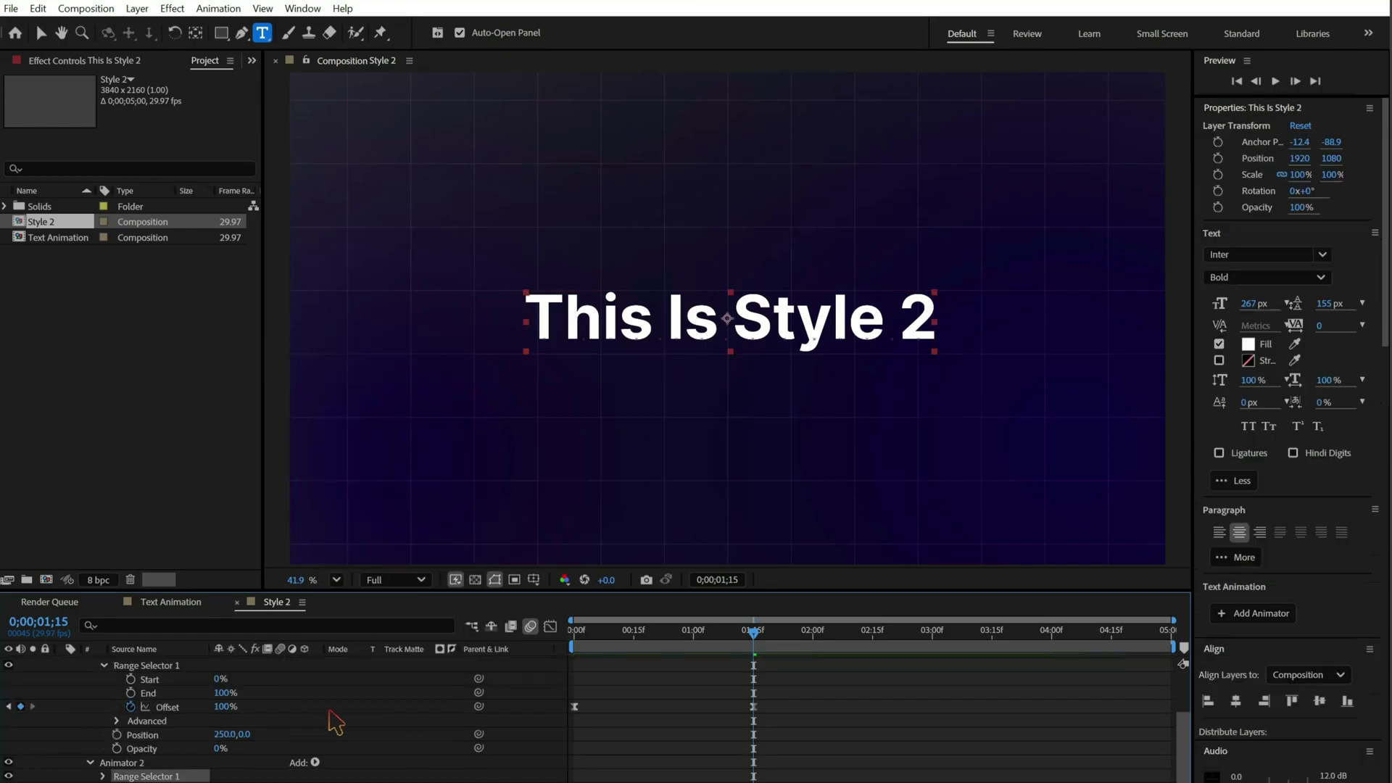
{"action": "left_click", "coordinate": [315, 762]}
{"action": "mouse_move", "coordinate": [359, 768]}
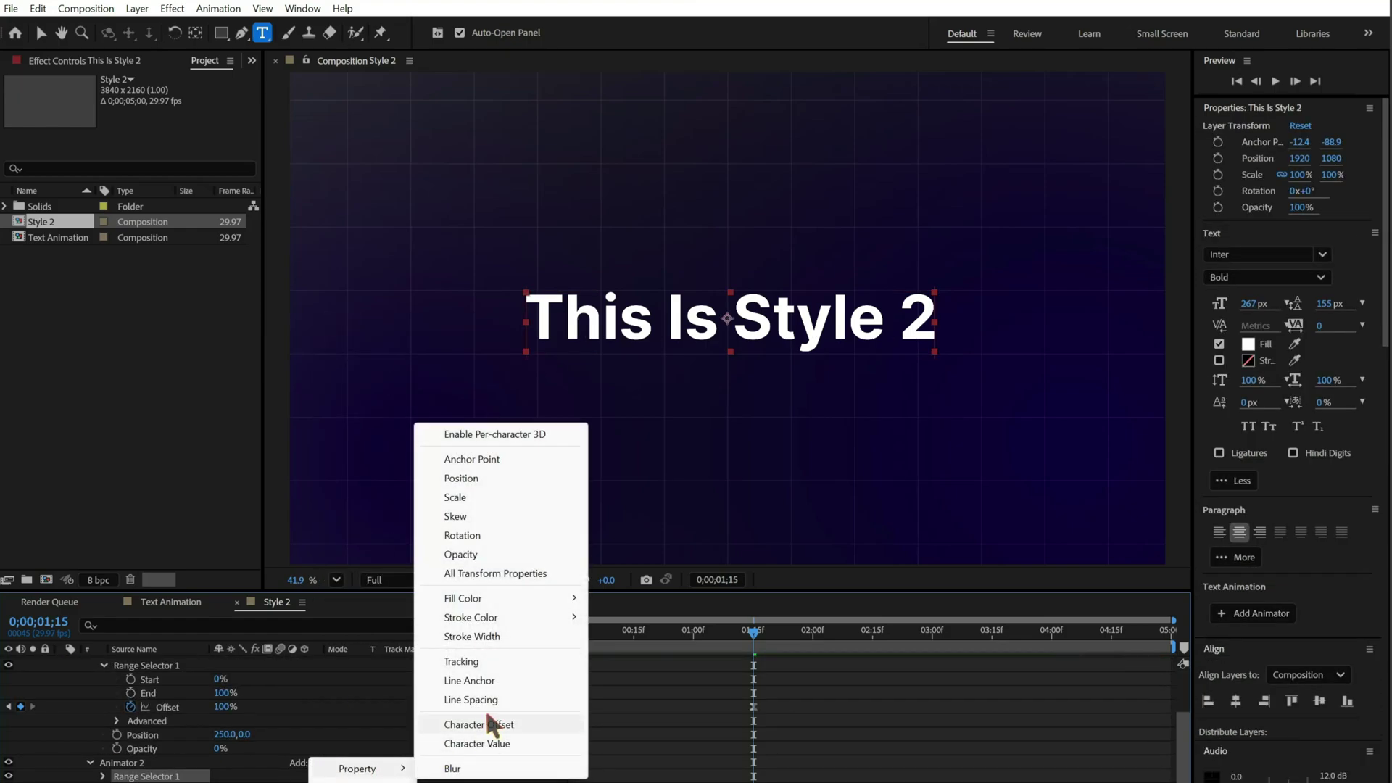
{"action": "left_click", "coordinate": [494, 550]}
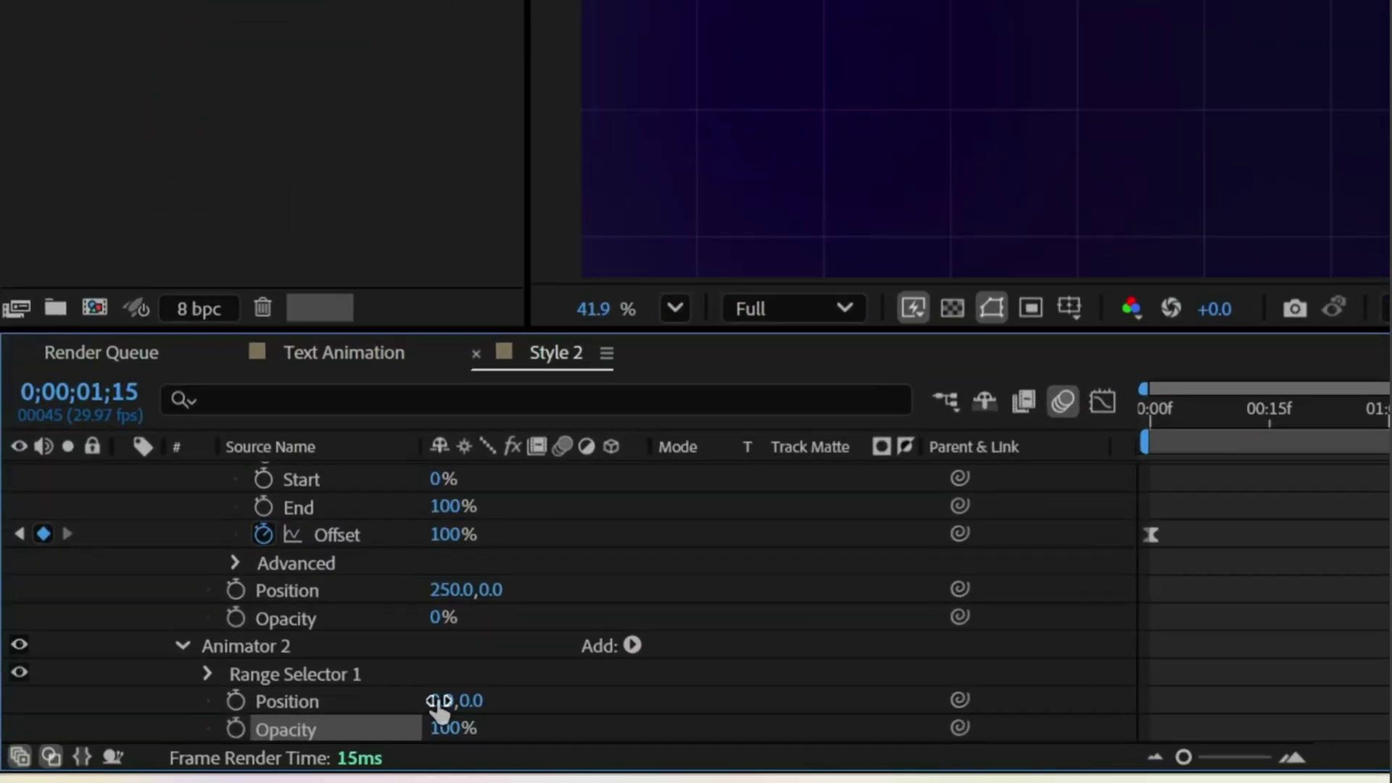
- Set Animator 2 Position X to -250 and Opacity to 0%, and keyframe its Offset to 100%
{"action": "left_click", "coordinate": [220, 777]}
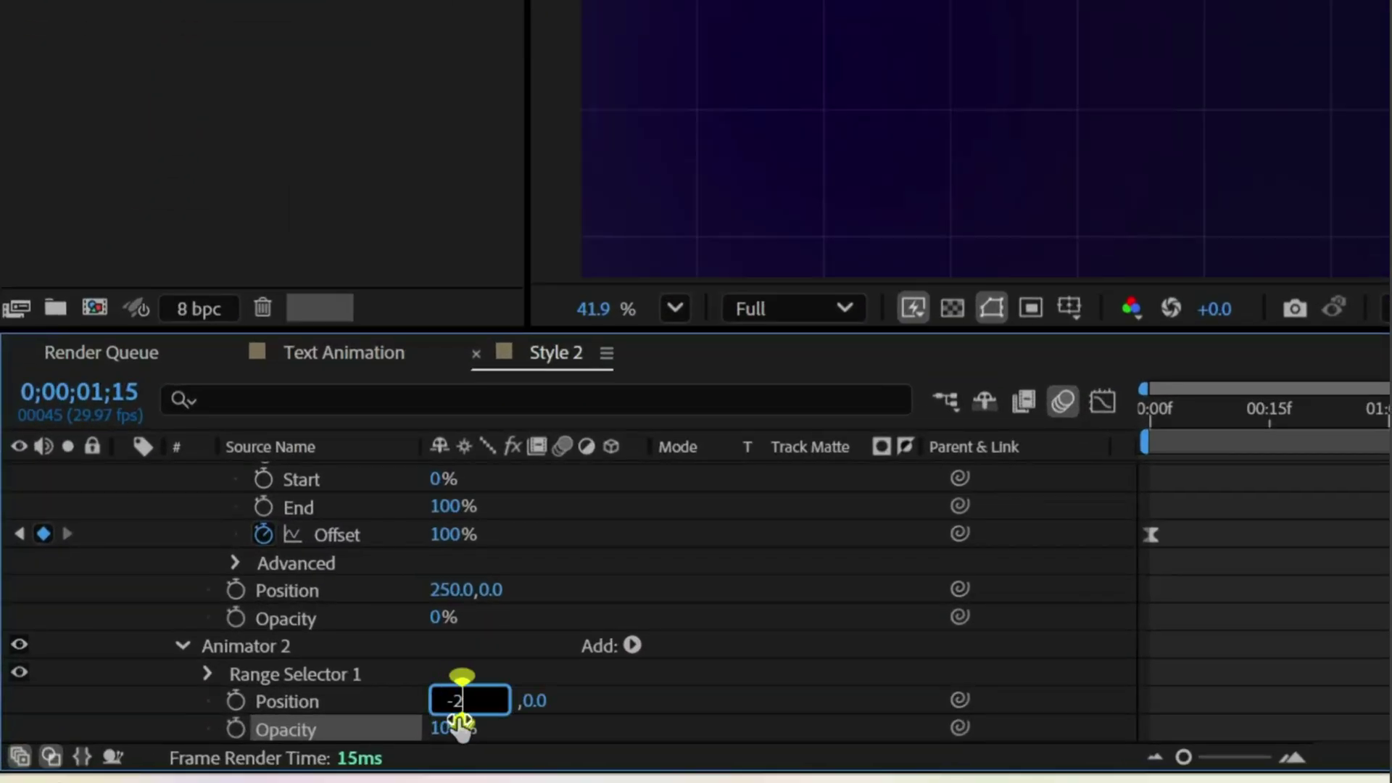
{"action": "type", "text": "-250"}
{"action": "key", "text": "Return"}
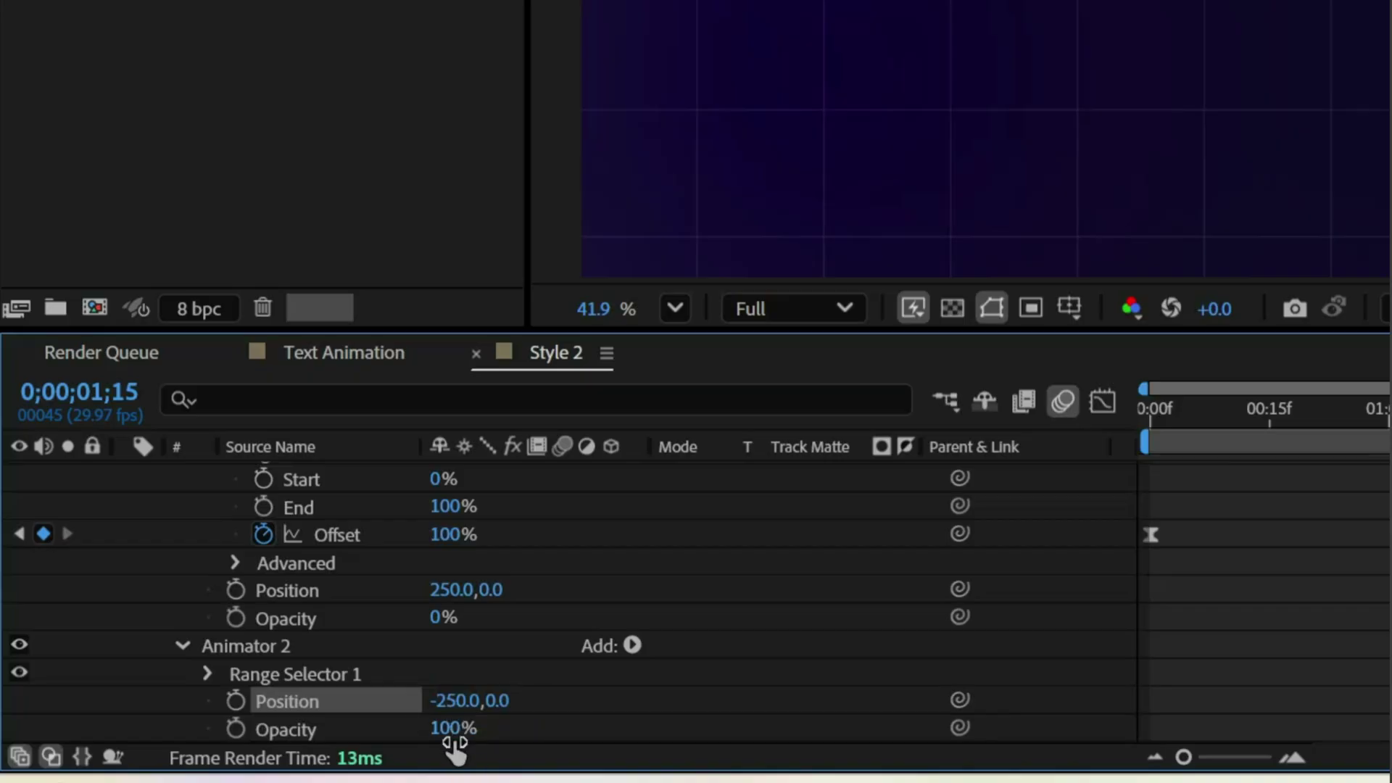
{"action": "left_click_drag", "start_coordinate": [454, 743], "coordinate": [329, 752]}
{"action": "left_click_drag", "start_coordinate": [152, 778], "coordinate": [156, 777]}
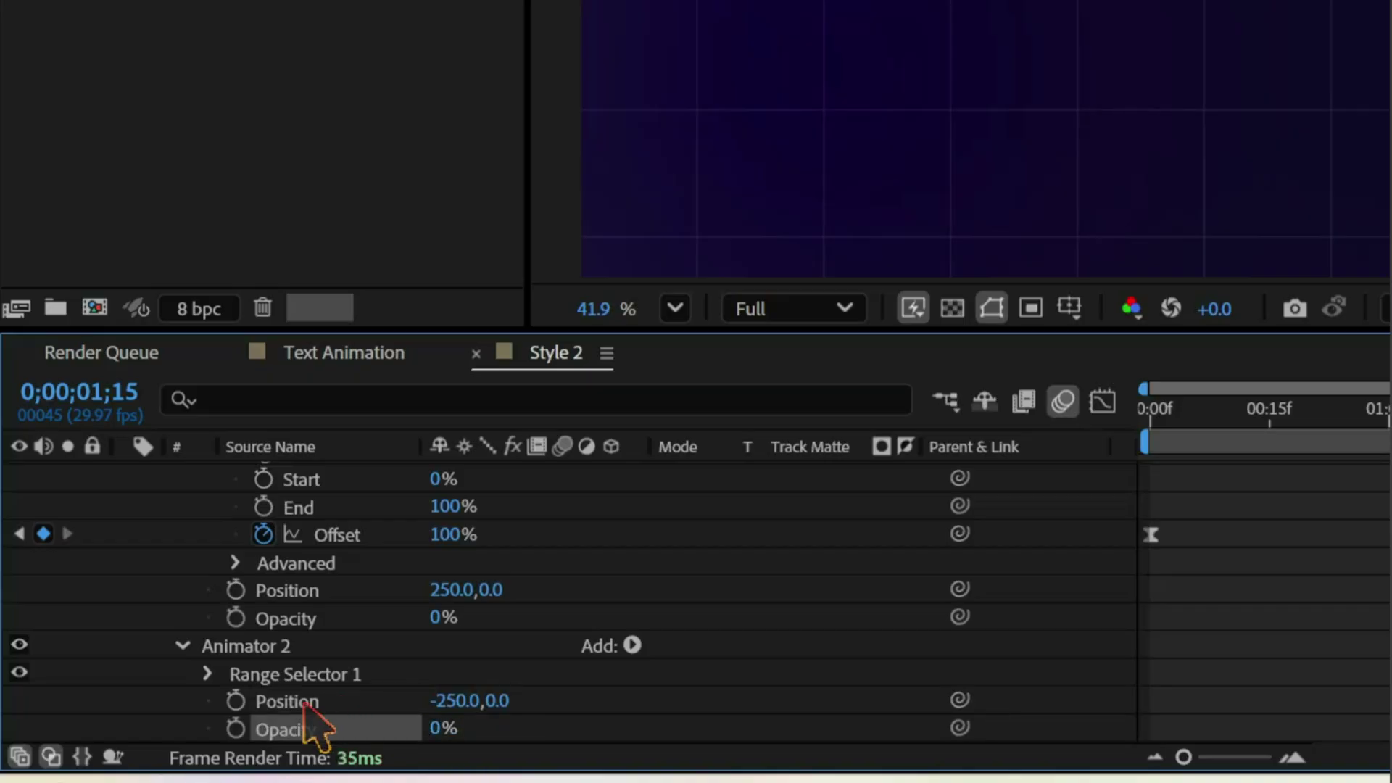
{"action": "left_click", "coordinate": [206, 674]}
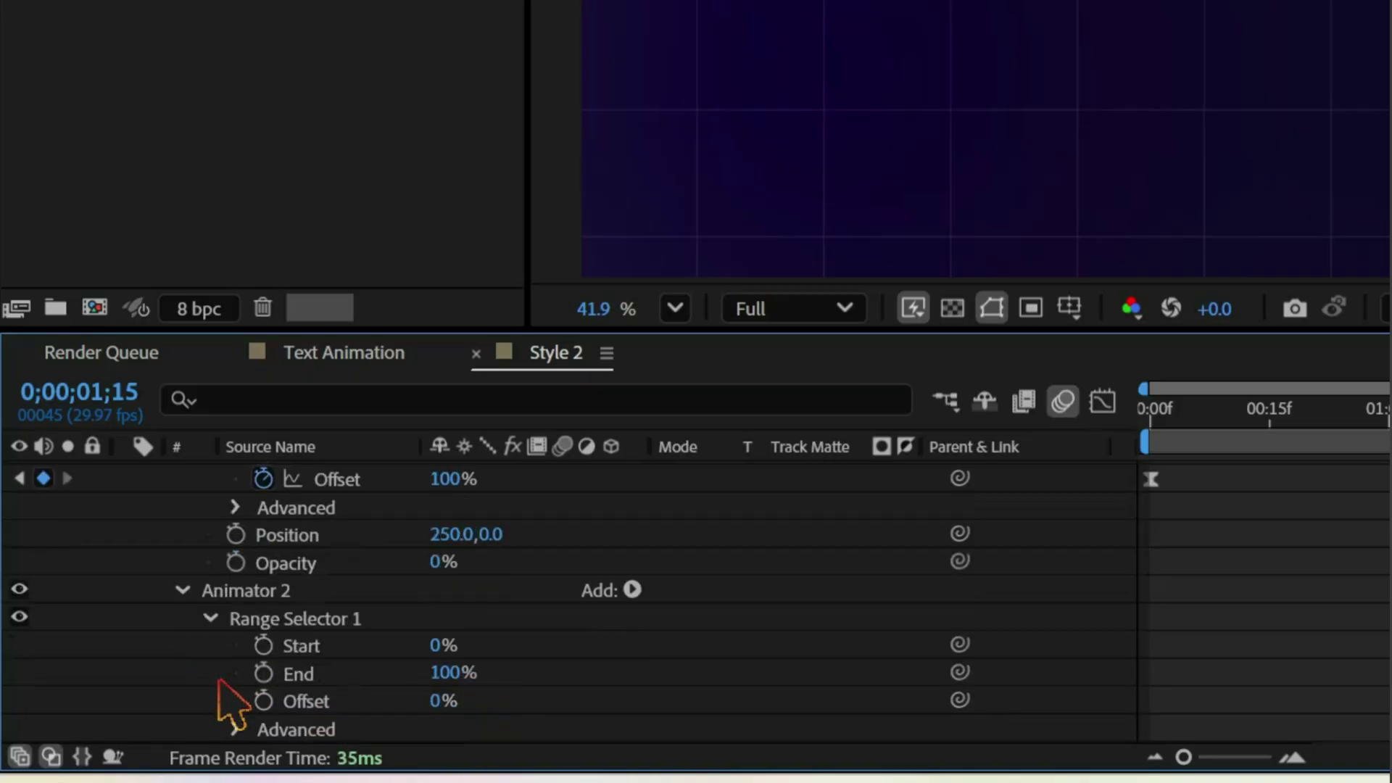
{"action": "left_click", "coordinate": [261, 702]}
{"action": "left_click_drag", "start_coordinate": [1107, 700], "coordinate": [1345, 701]}
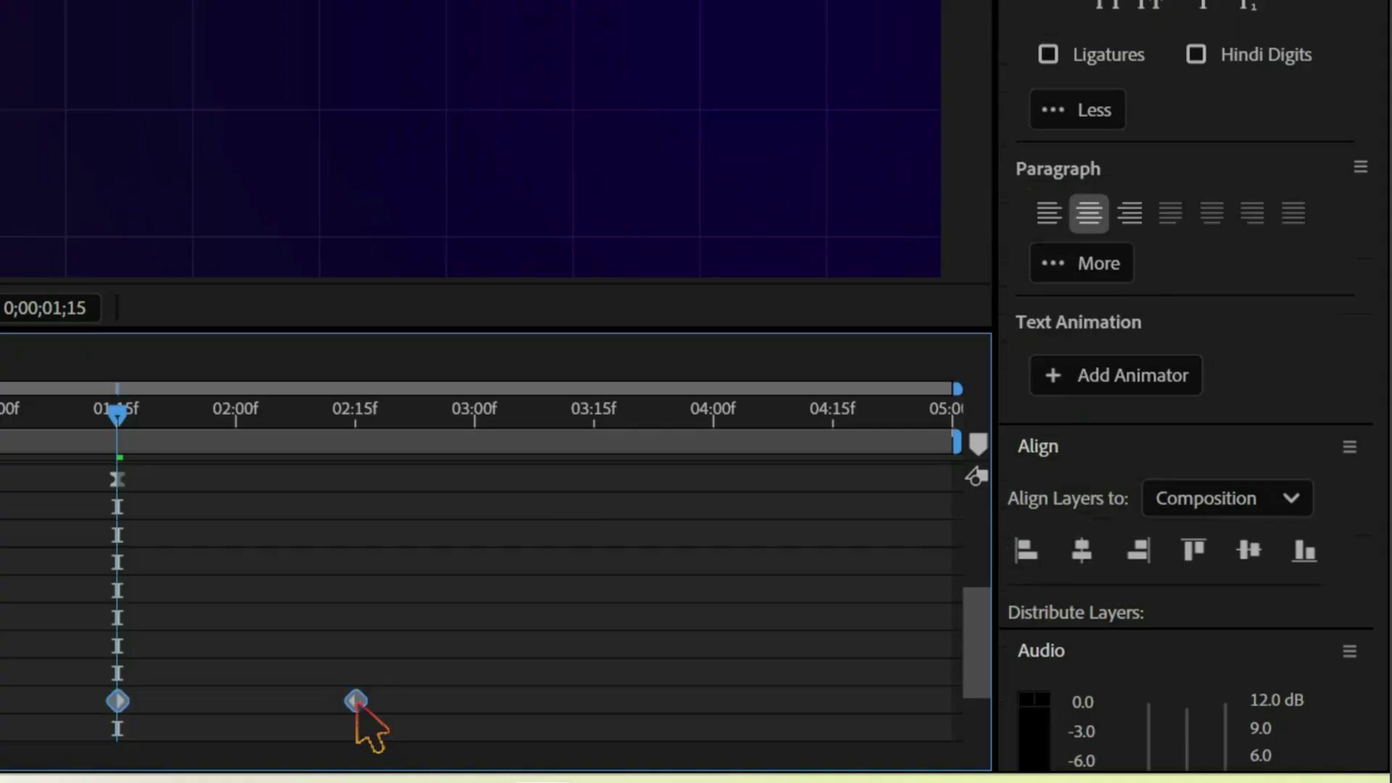
- Apply Easy Ease to Animator 2's Offset keyframes and play back the full animation
{"action": "right_click", "coordinate": [353, 700]}
{"action": "mouse_move", "coordinate": [643, 689]}
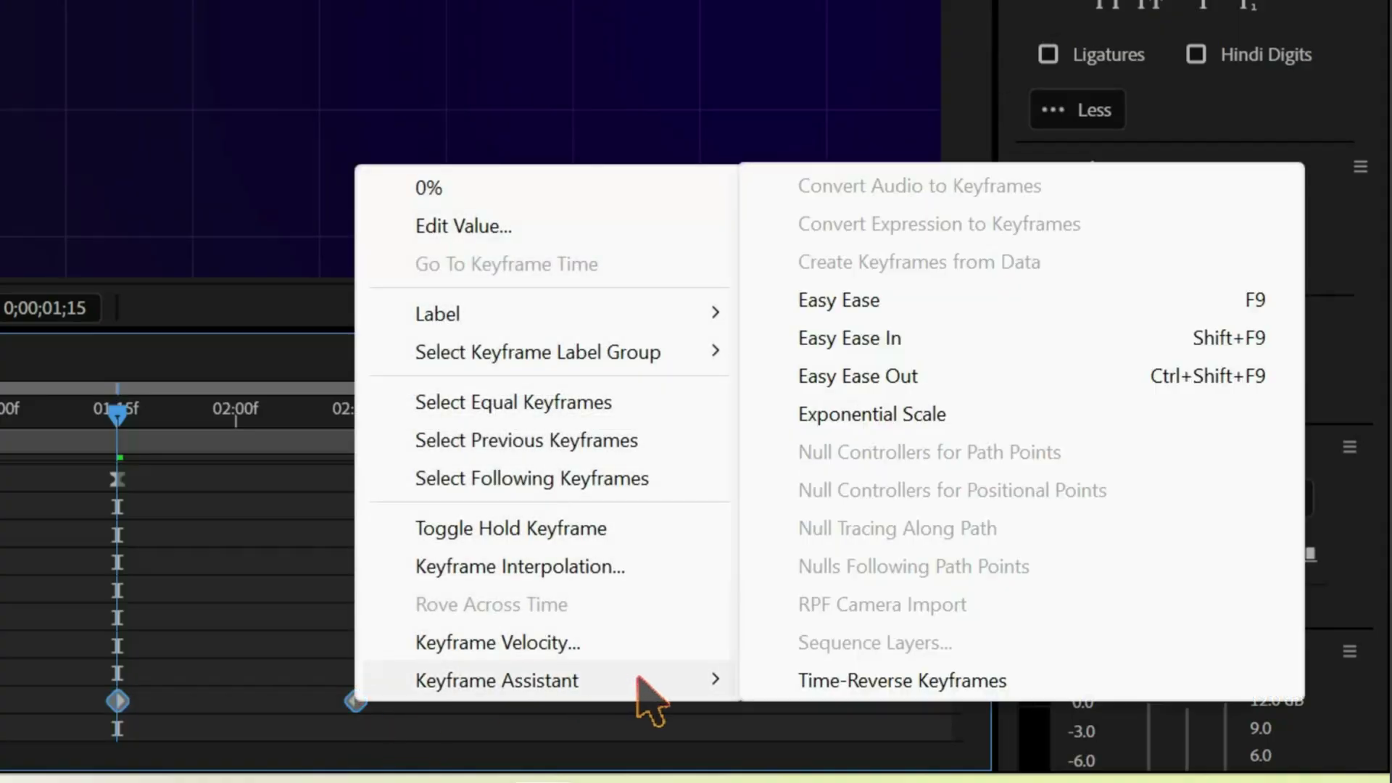
{"action": "left_click", "coordinate": [949, 313]}
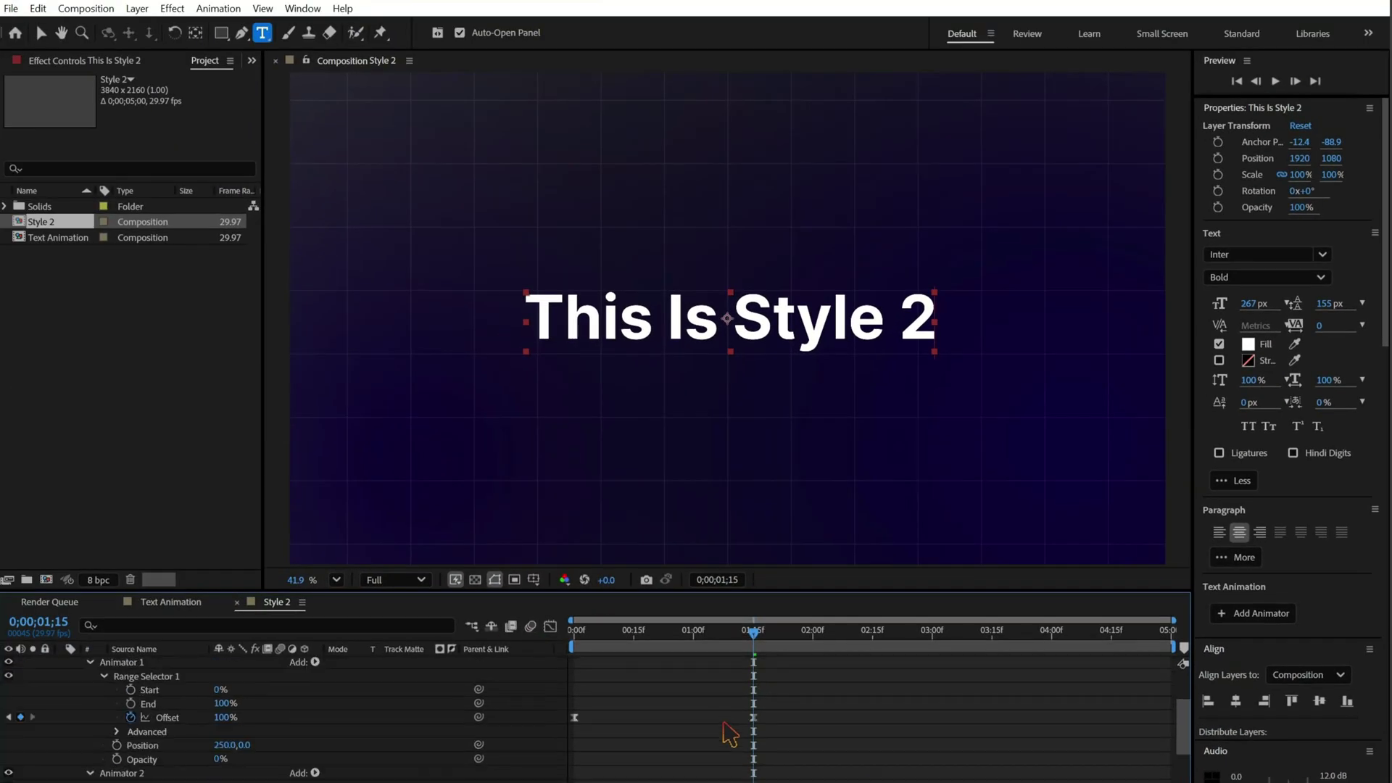
{"action": "left_click_drag", "start_coordinate": [754, 632], "coordinate": [571, 656]}
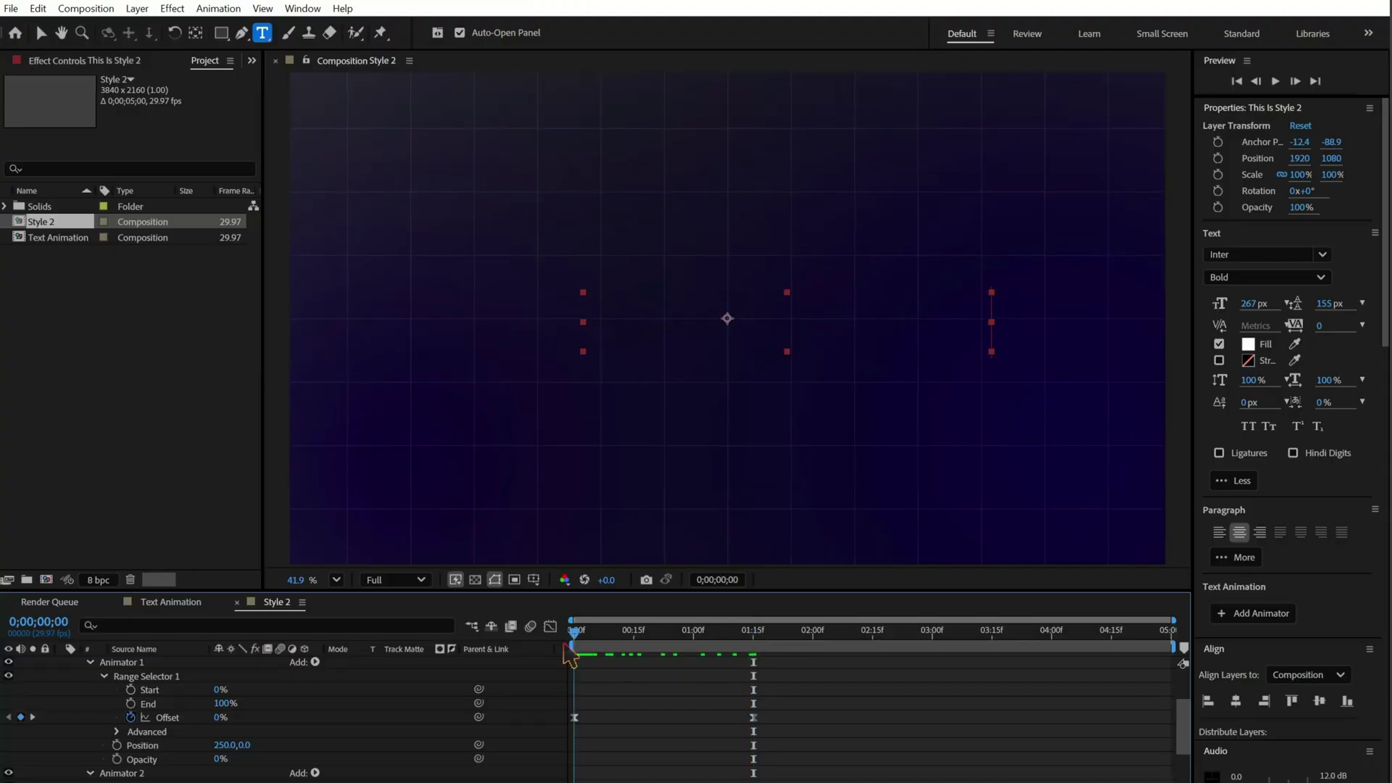
{"action": "key", "text": "space"}
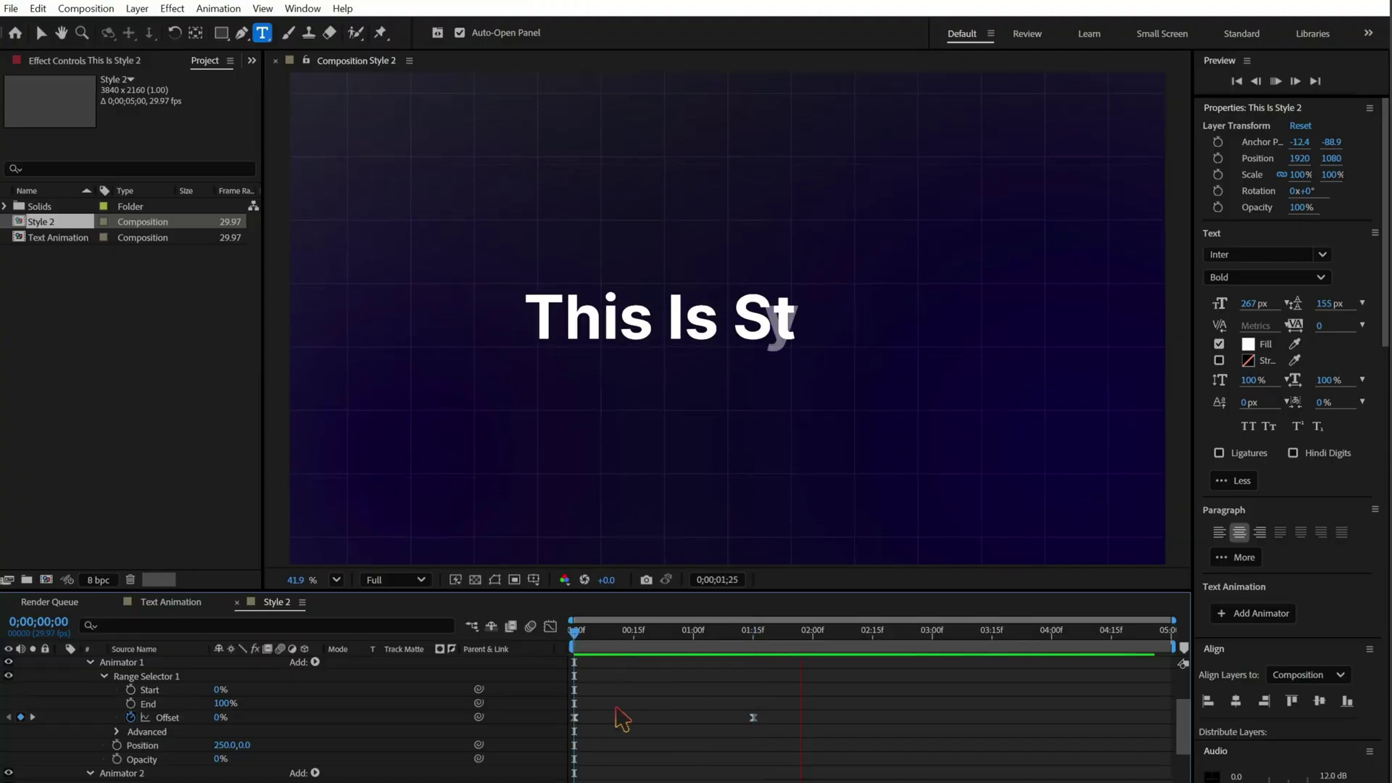
{"action": "left_click_drag", "start_coordinate": [634, 641], "coordinate": [580, 644]}
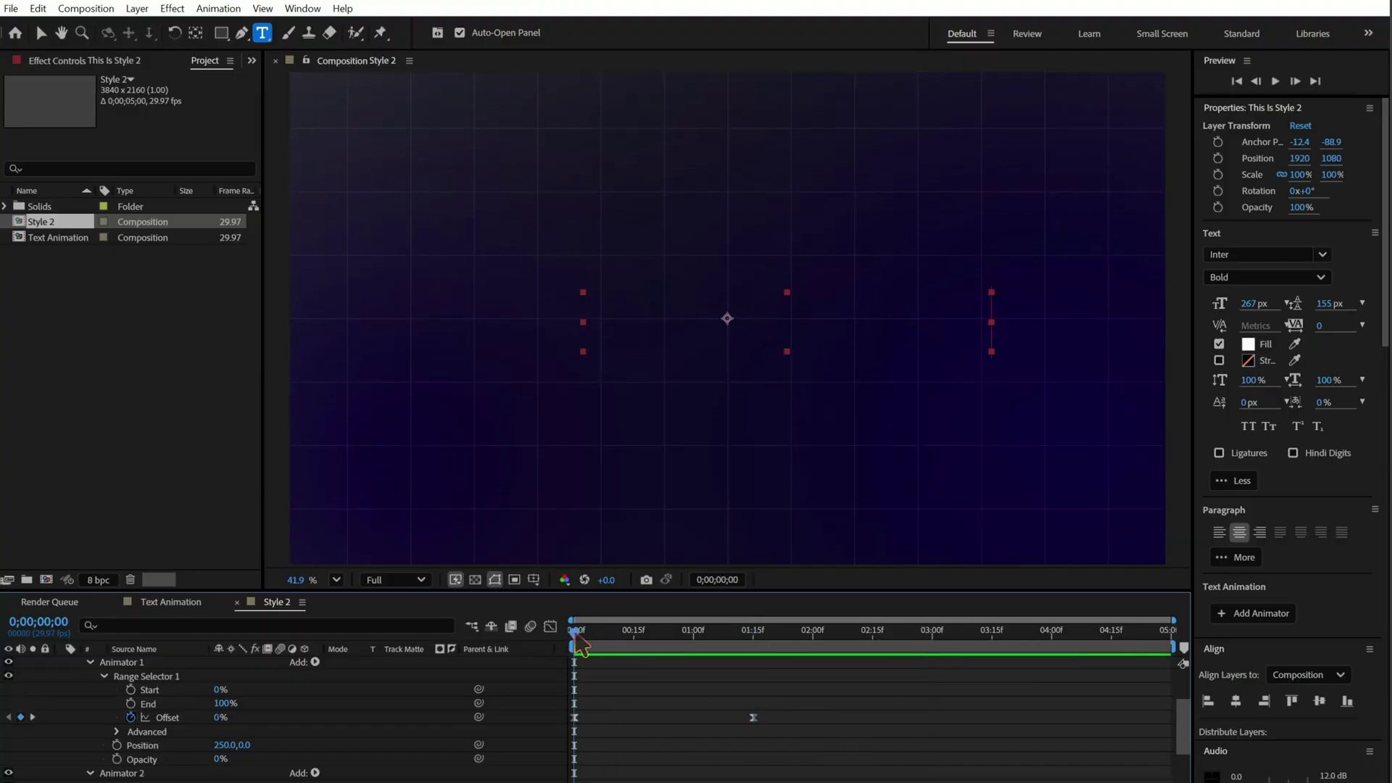
{"action": "scroll", "coordinate": [167, 746], "scroll_direction": "up", "scroll_amount": 2}
{"action": "scroll", "coordinate": [138, 739], "scroll_direction": "down", "scroll_amount": 2}
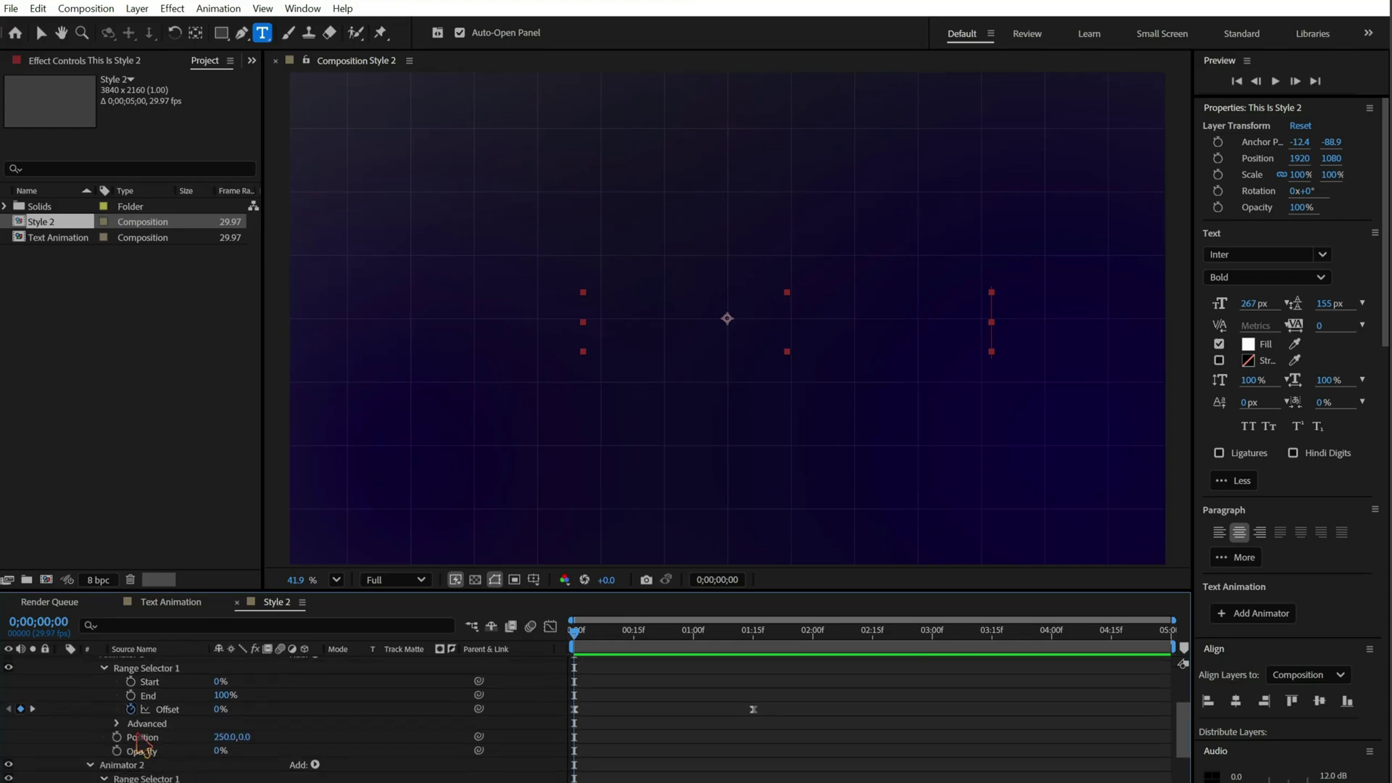
- Set Based On to Words in both range selectors' Advanced settings and preview Style 2
{"action": "left_click", "coordinate": [118, 732]}
{"action": "scroll", "coordinate": [121, 734], "scroll_direction": "down", "scroll_amount": 2}
{"action": "left_click", "coordinate": [253, 693]}
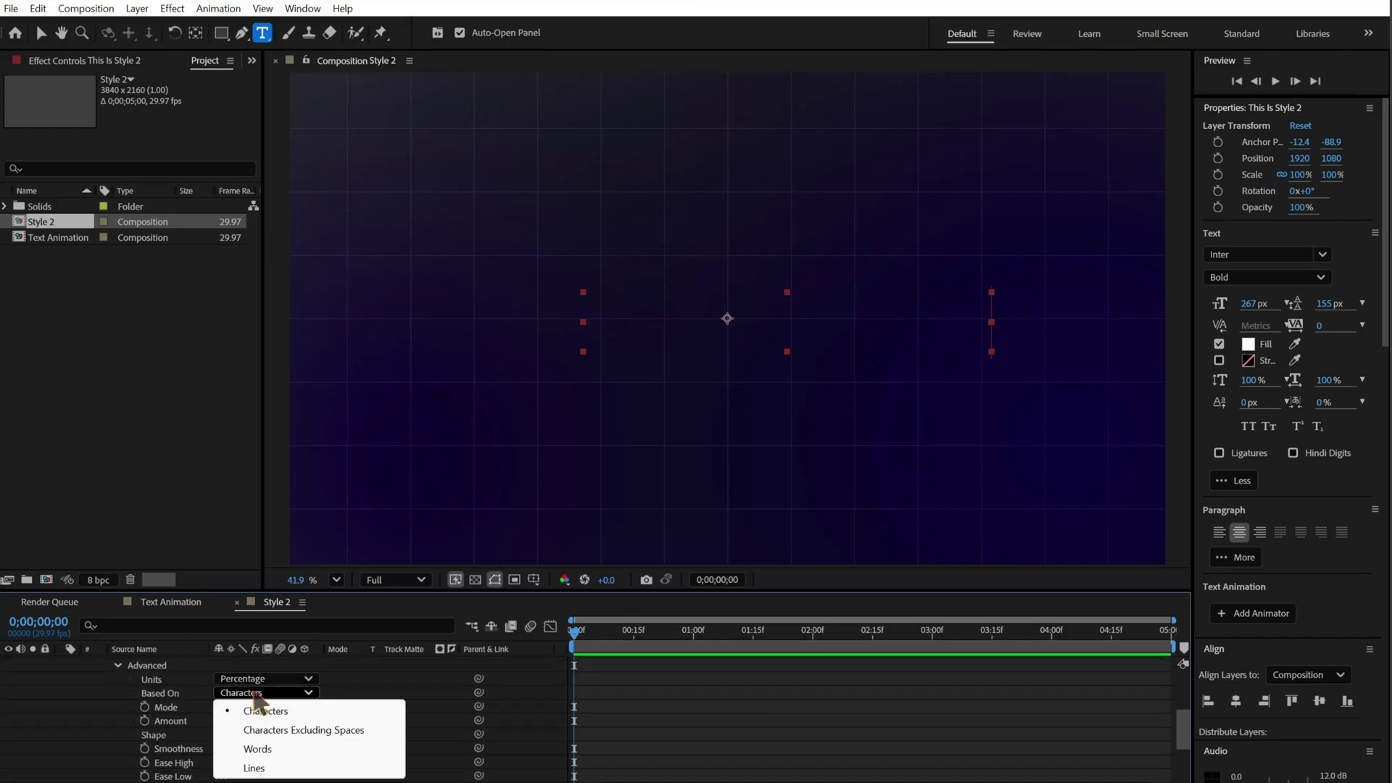
{"action": "left_click", "coordinate": [277, 747]}
{"action": "scroll", "coordinate": [268, 743], "scroll_direction": "down", "scroll_amount": 5}
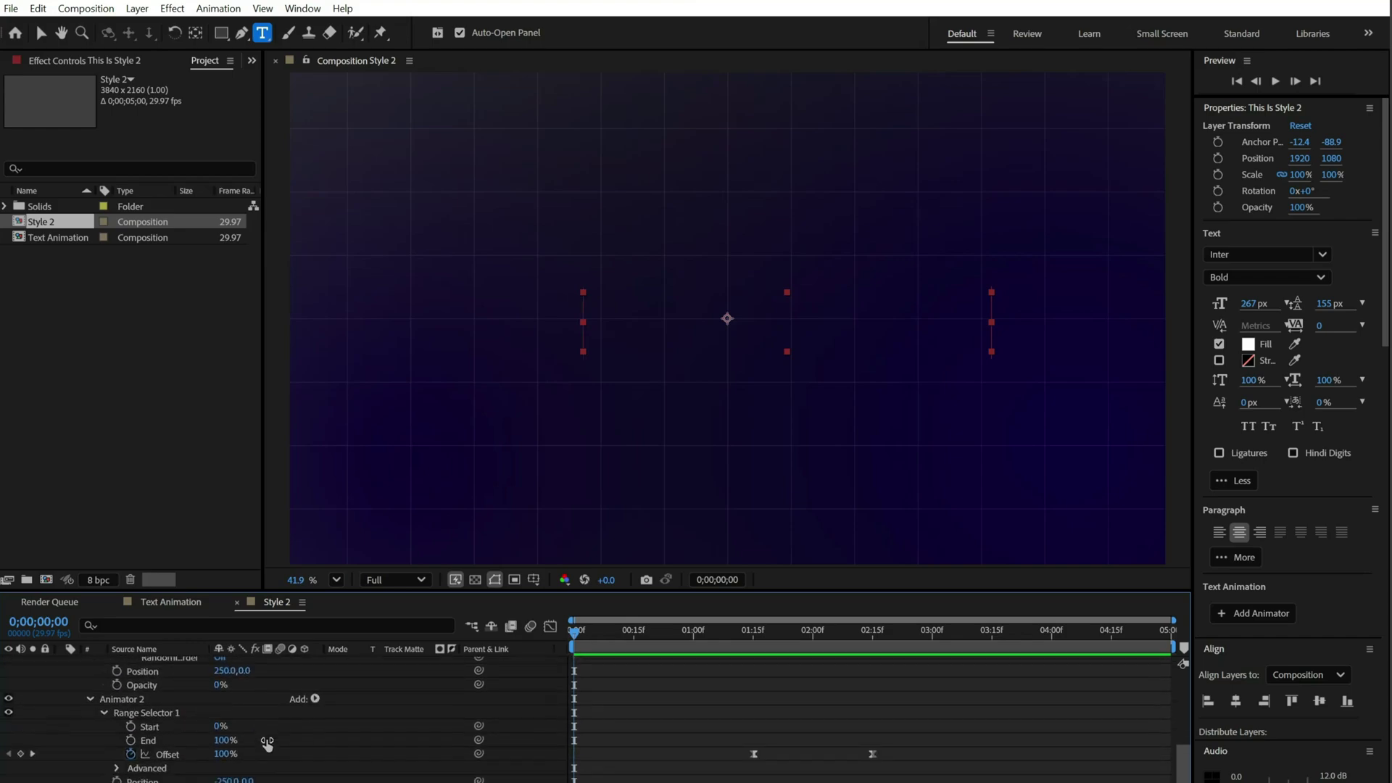
{"action": "scroll", "coordinate": [267, 743], "scroll_direction": "down", "scroll_amount": 1}
{"action": "left_click", "coordinate": [116, 738]}
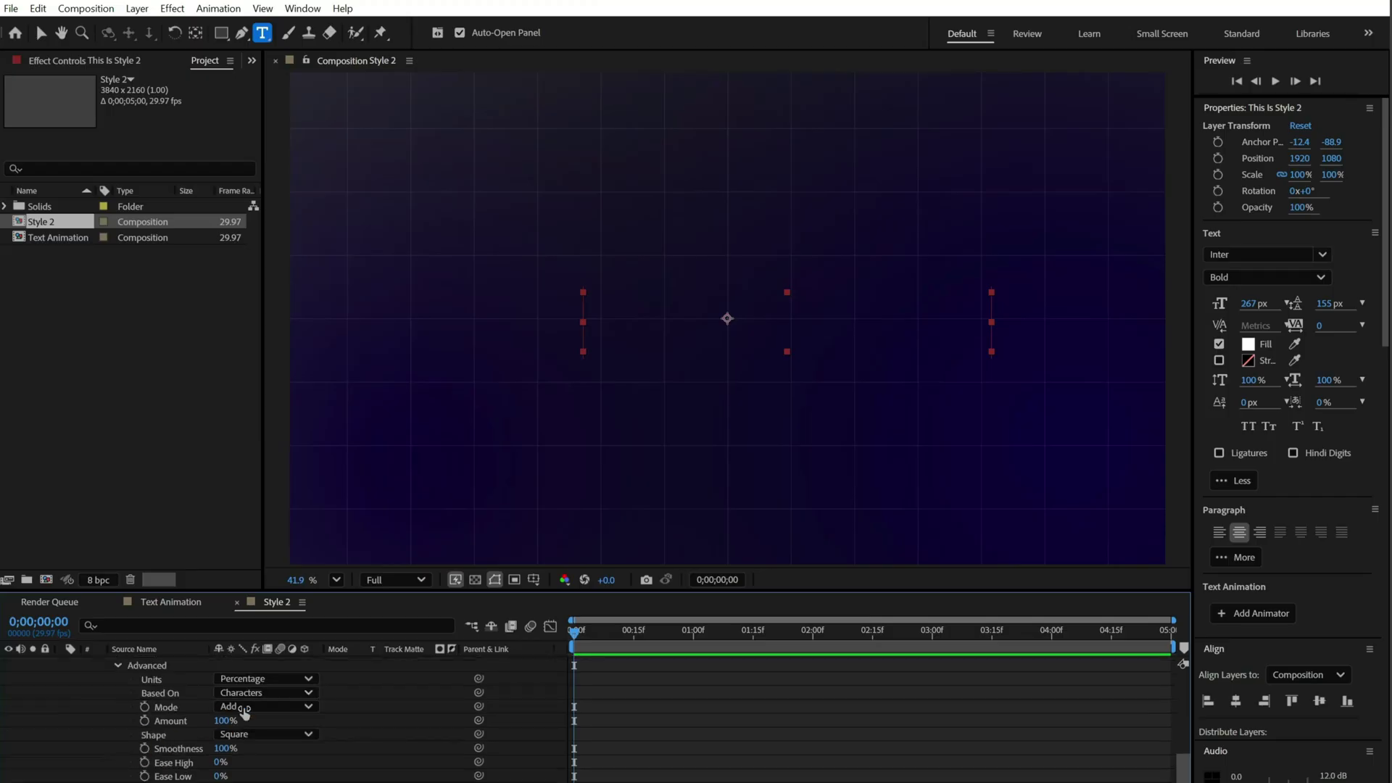
{"action": "left_click", "coordinate": [302, 700]}
{"action": "left_click", "coordinate": [302, 745]}
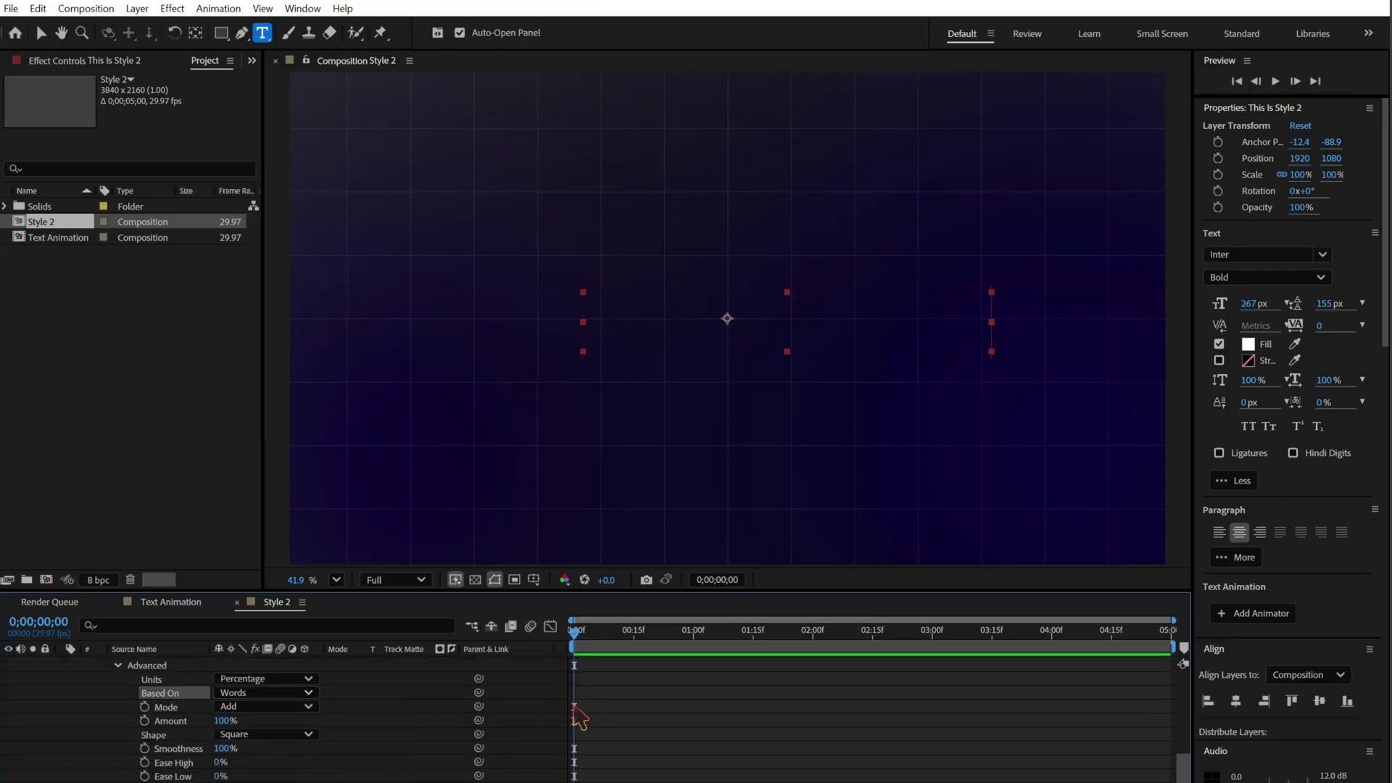
{"action": "left_click", "coordinate": [607, 709]}
{"action": "key", "text": "space"}
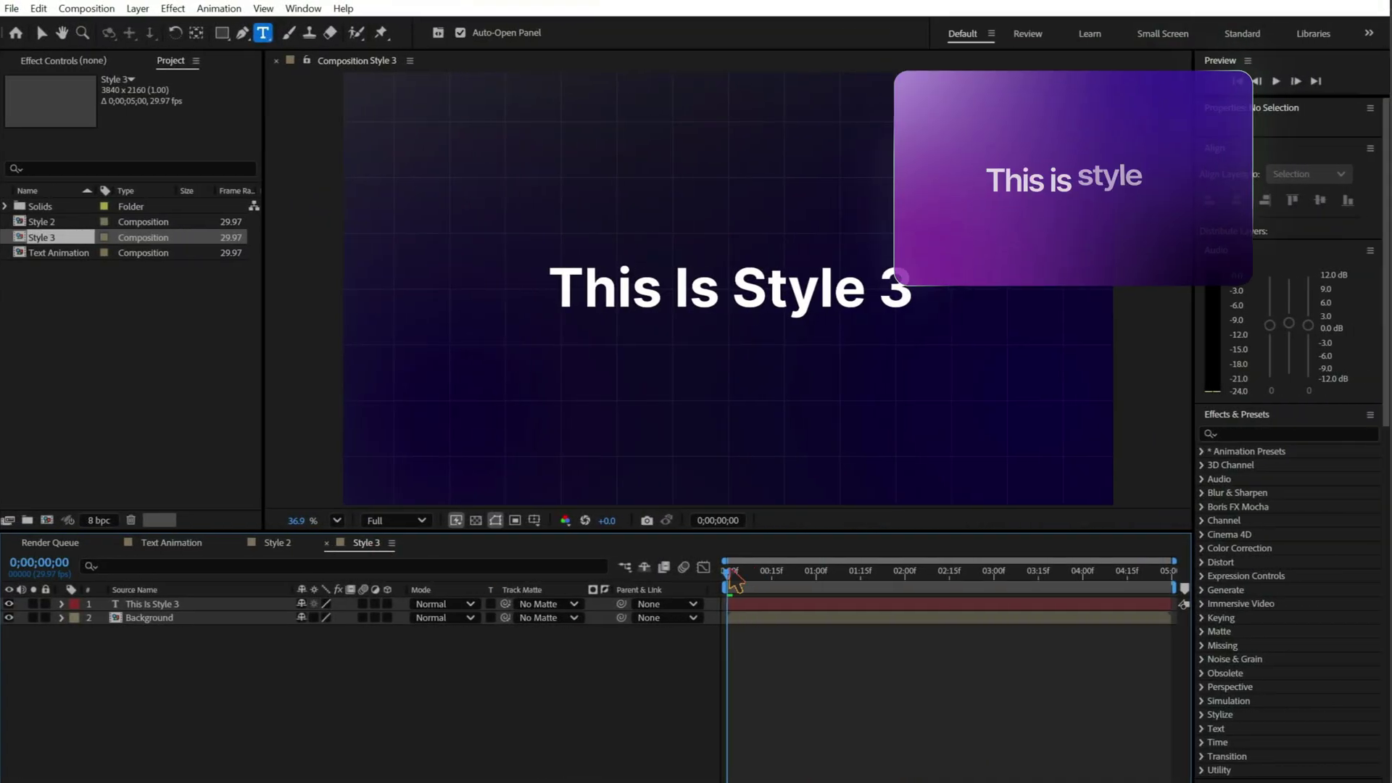
- Turn on the 3D Layer switch for This Is Style 3 and enable Per-character 3D
{"action": "left_click_drag", "start_coordinate": [733, 579], "coordinate": [819, 591]}
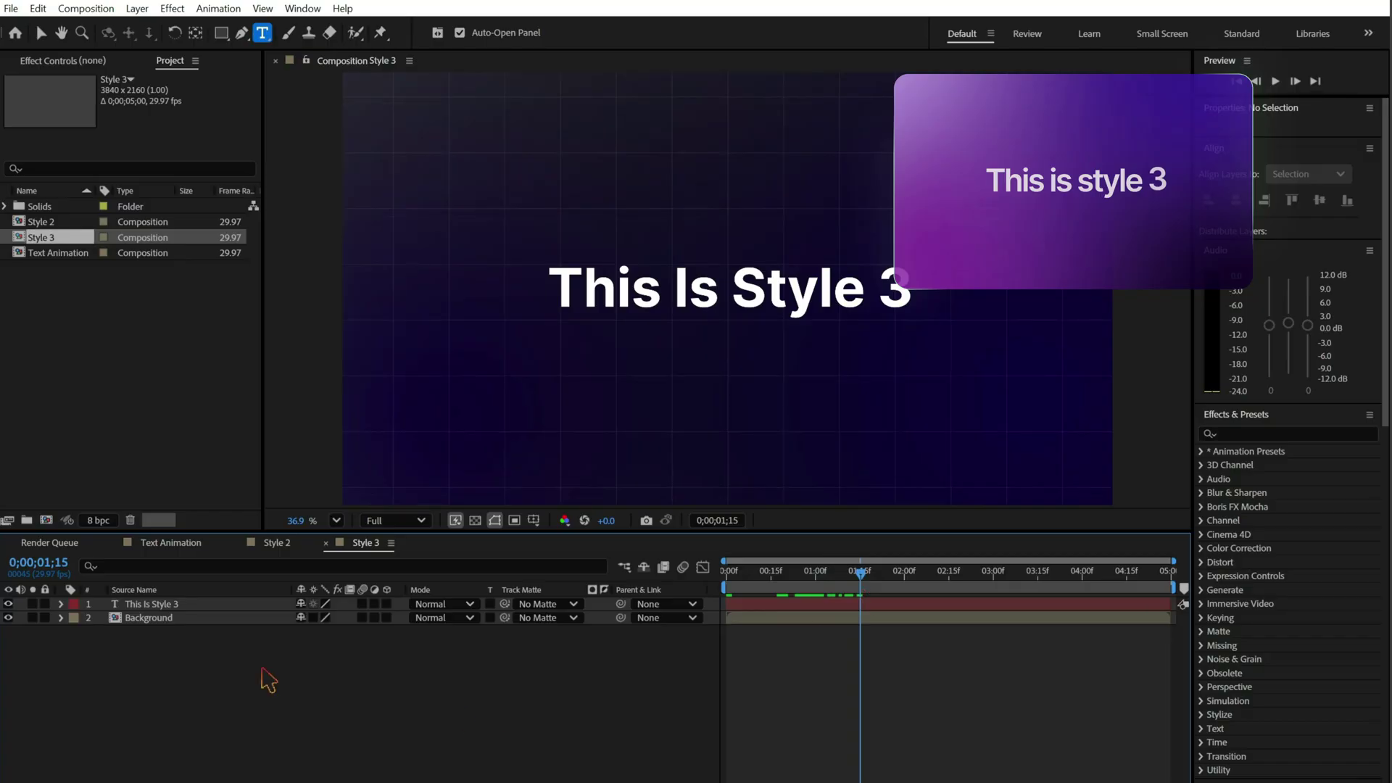
{"action": "left_click", "coordinate": [387, 604]}
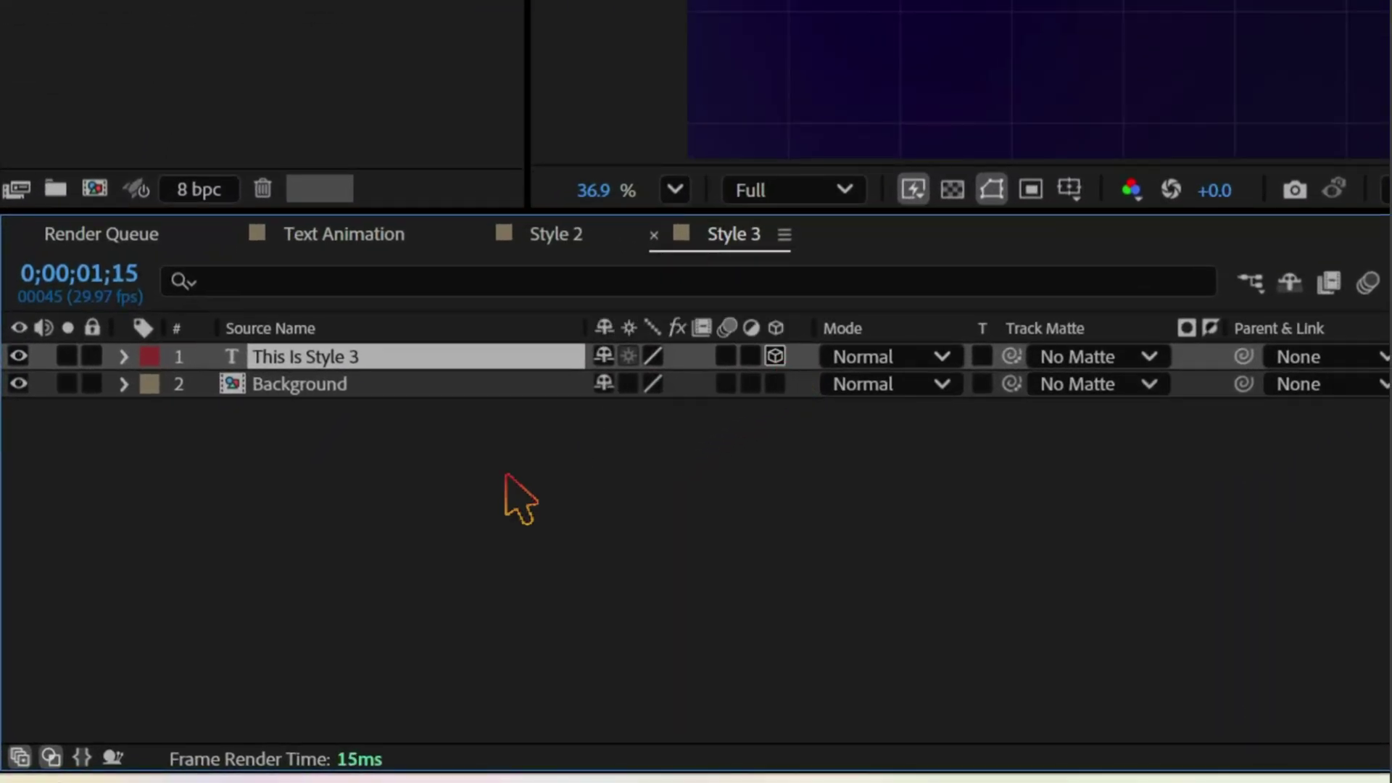
{"action": "left_click", "coordinate": [123, 356]}
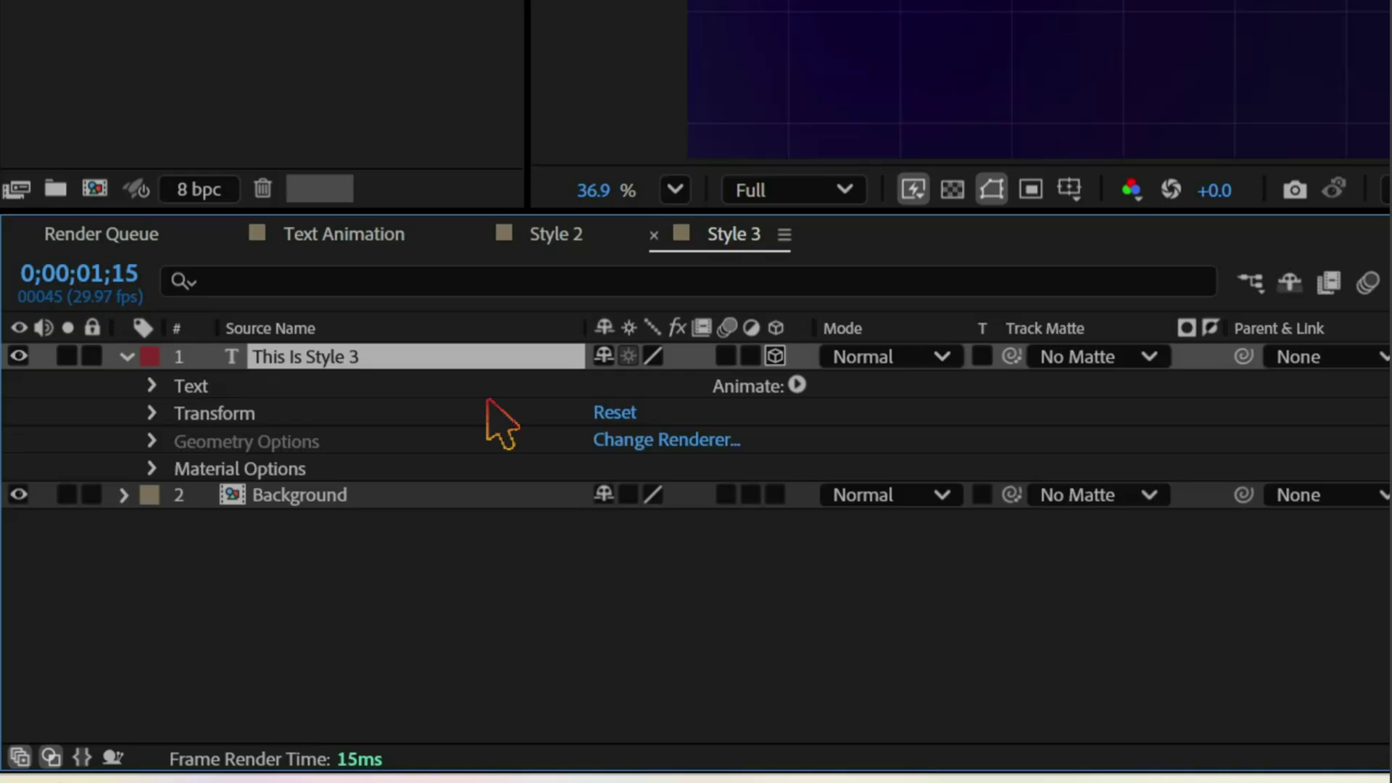
{"action": "left_click", "coordinate": [797, 385]}
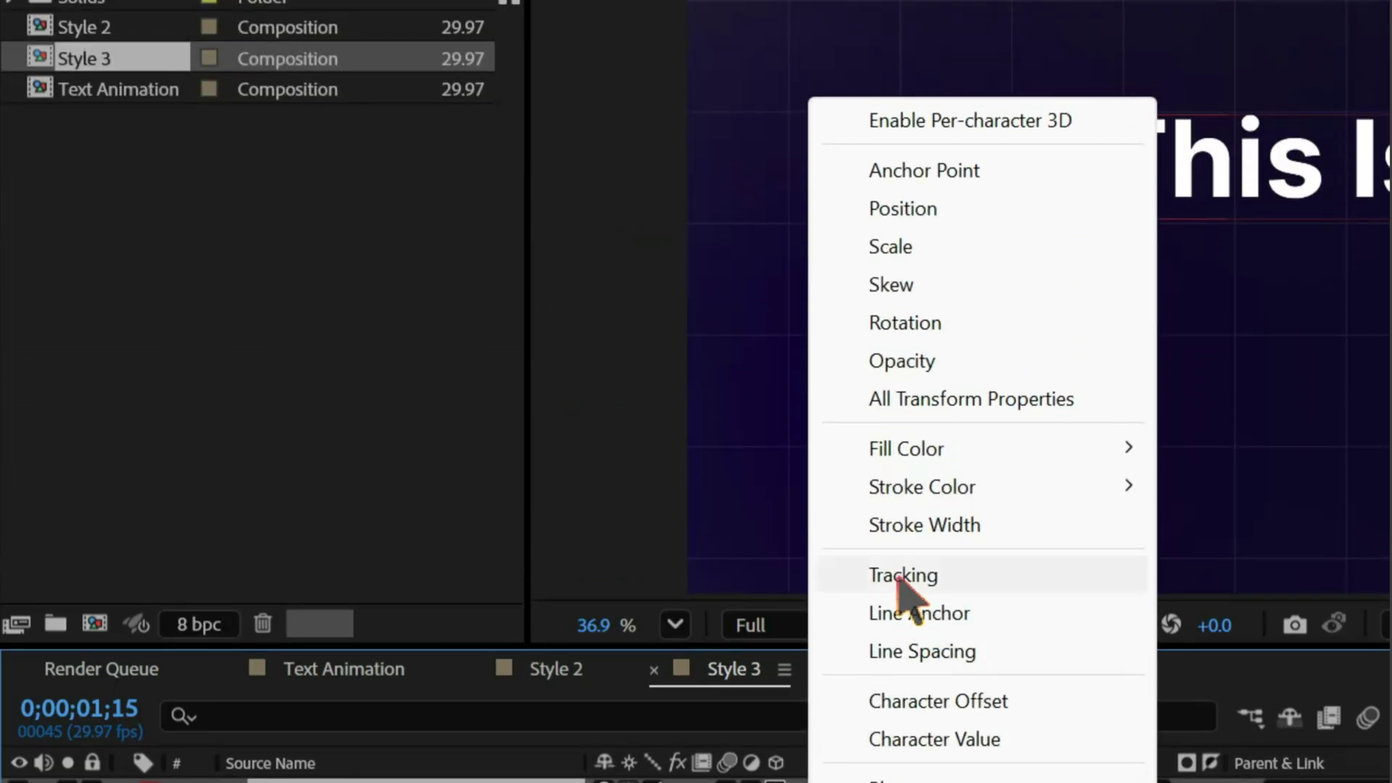
{"action": "mouse_move", "coordinate": [906, 453]}
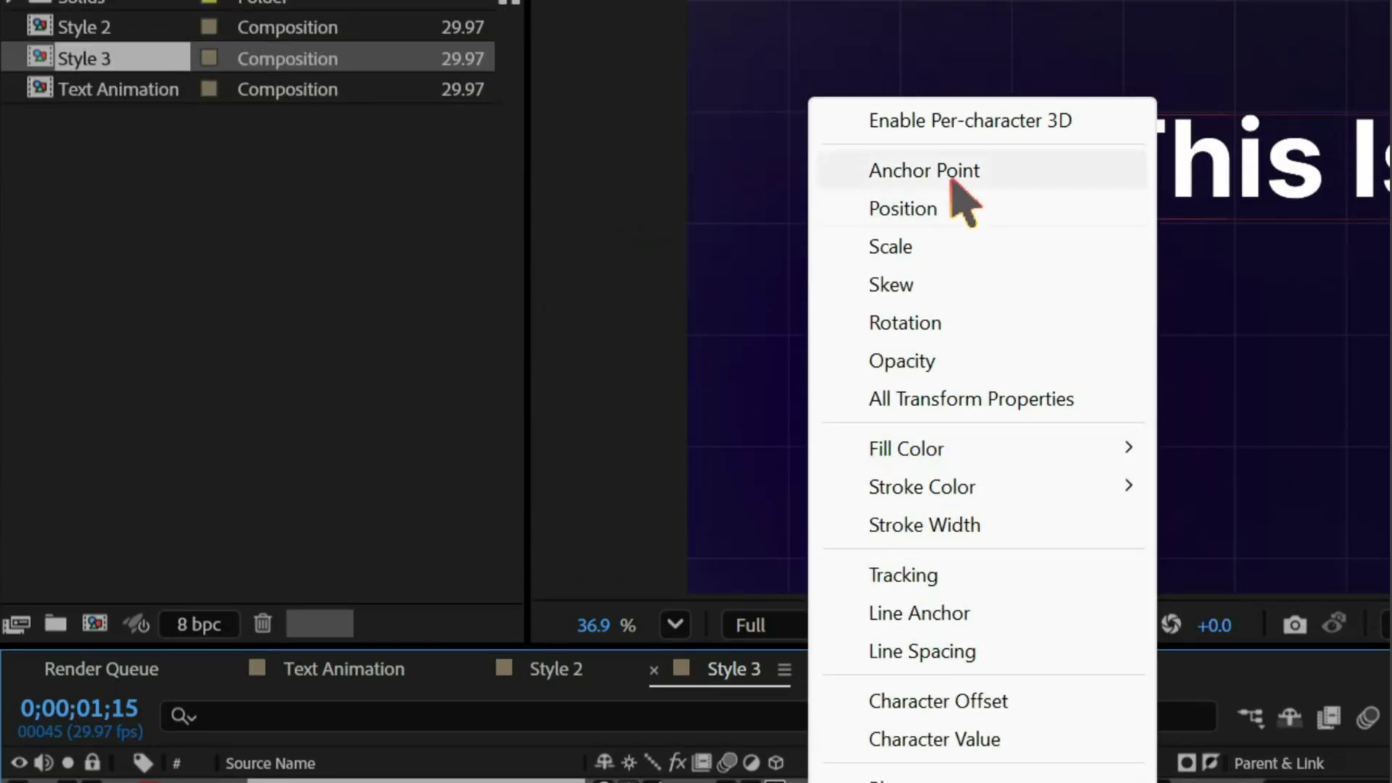
{"action": "left_click", "coordinate": [1107, 122]}
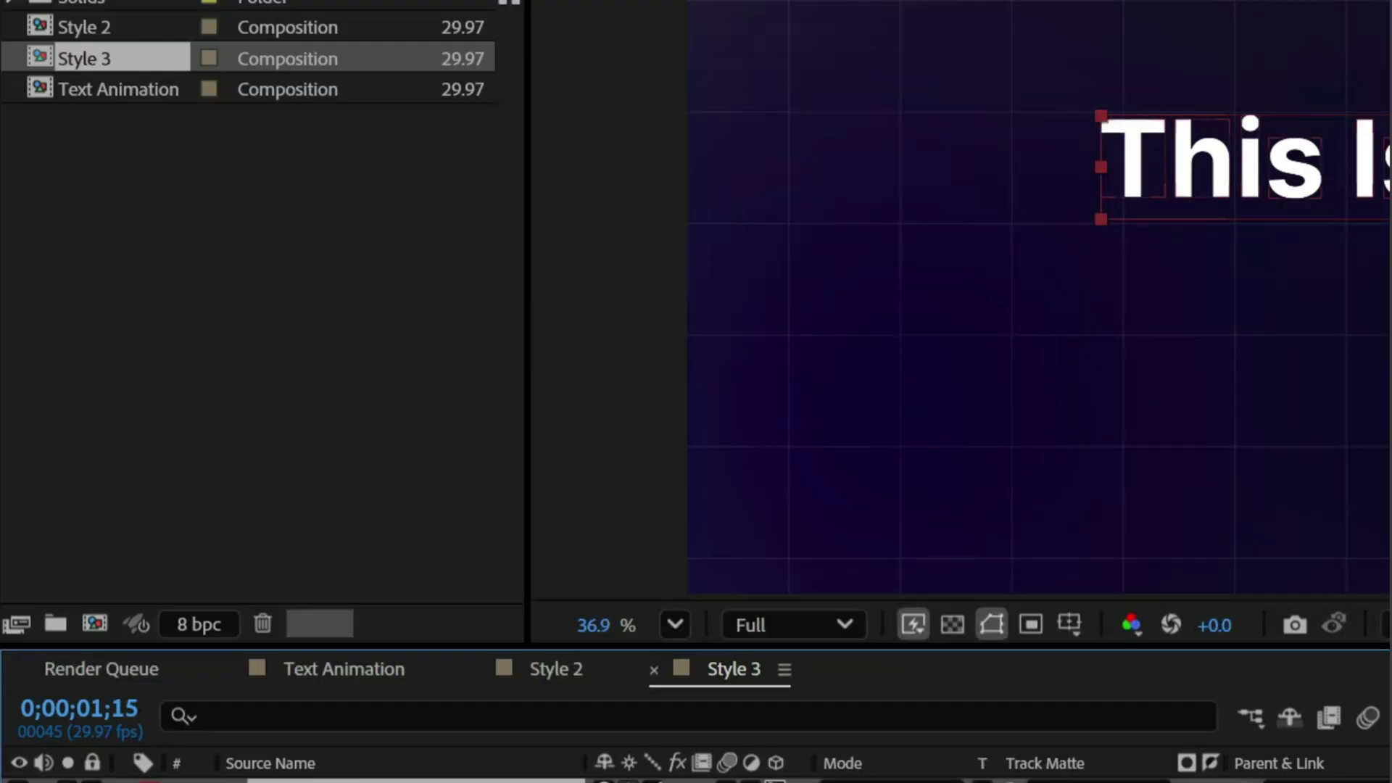
- Add a Position animator to the Style 3 text with Rotation and Opacity properties
{"action": "left_click", "coordinate": [812, 779]}
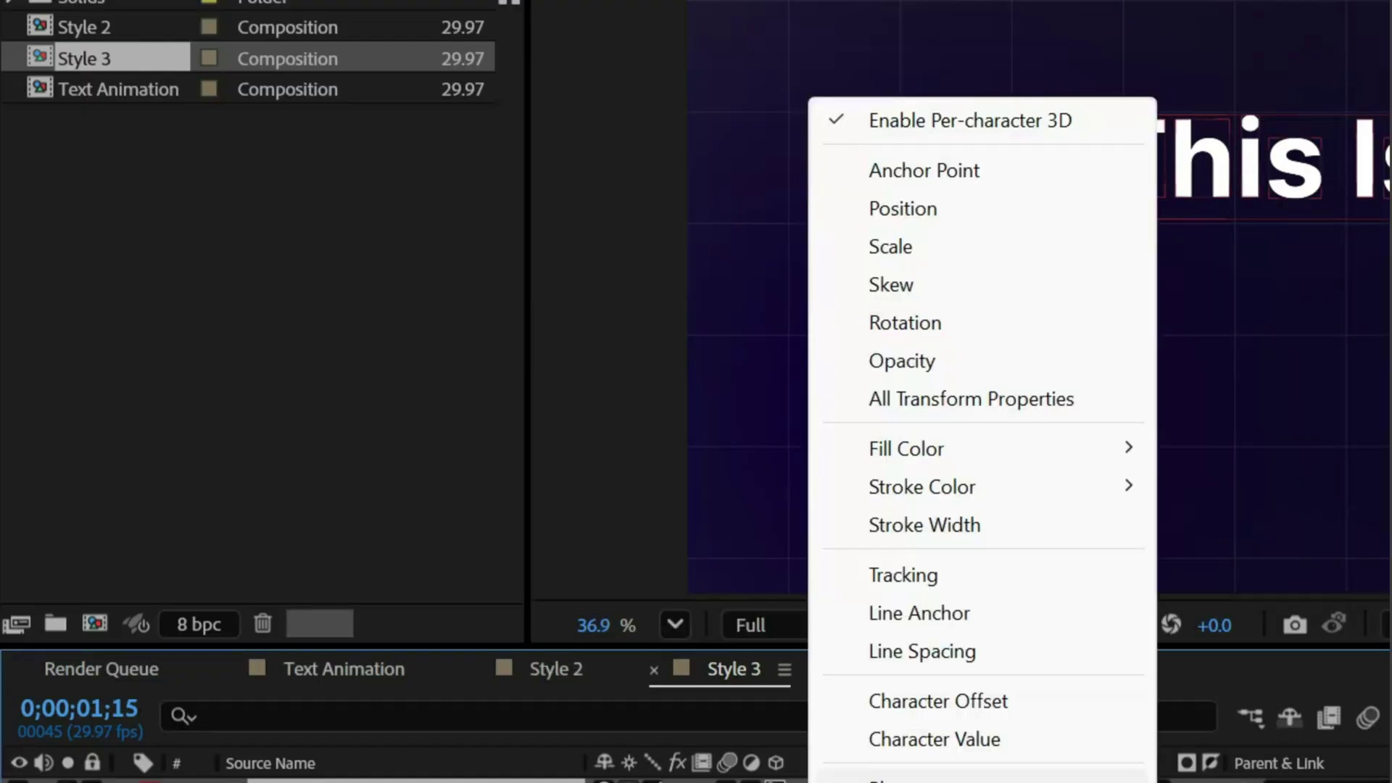
{"action": "left_click", "coordinate": [909, 218]}
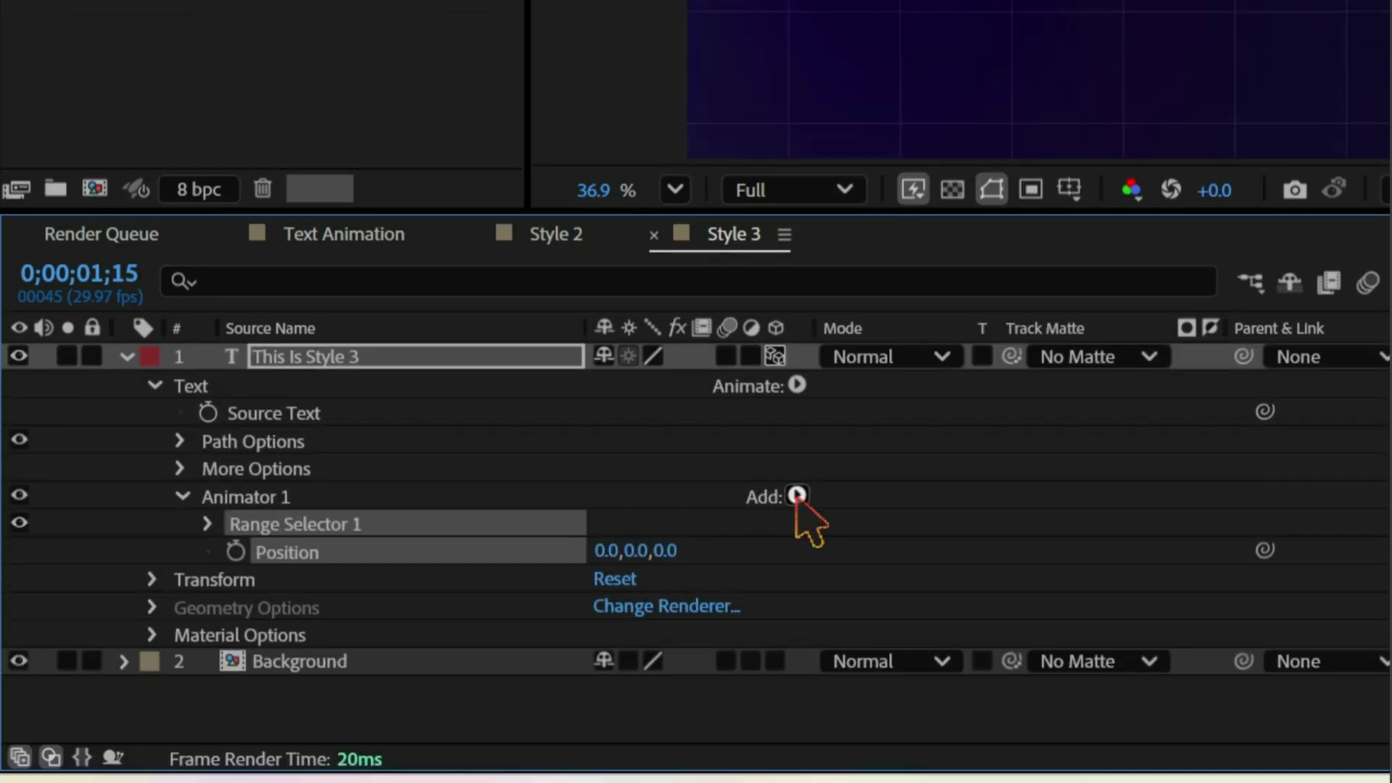
{"action": "left_click", "coordinate": [796, 495]}
{"action": "mouse_move", "coordinate": [845, 511]}
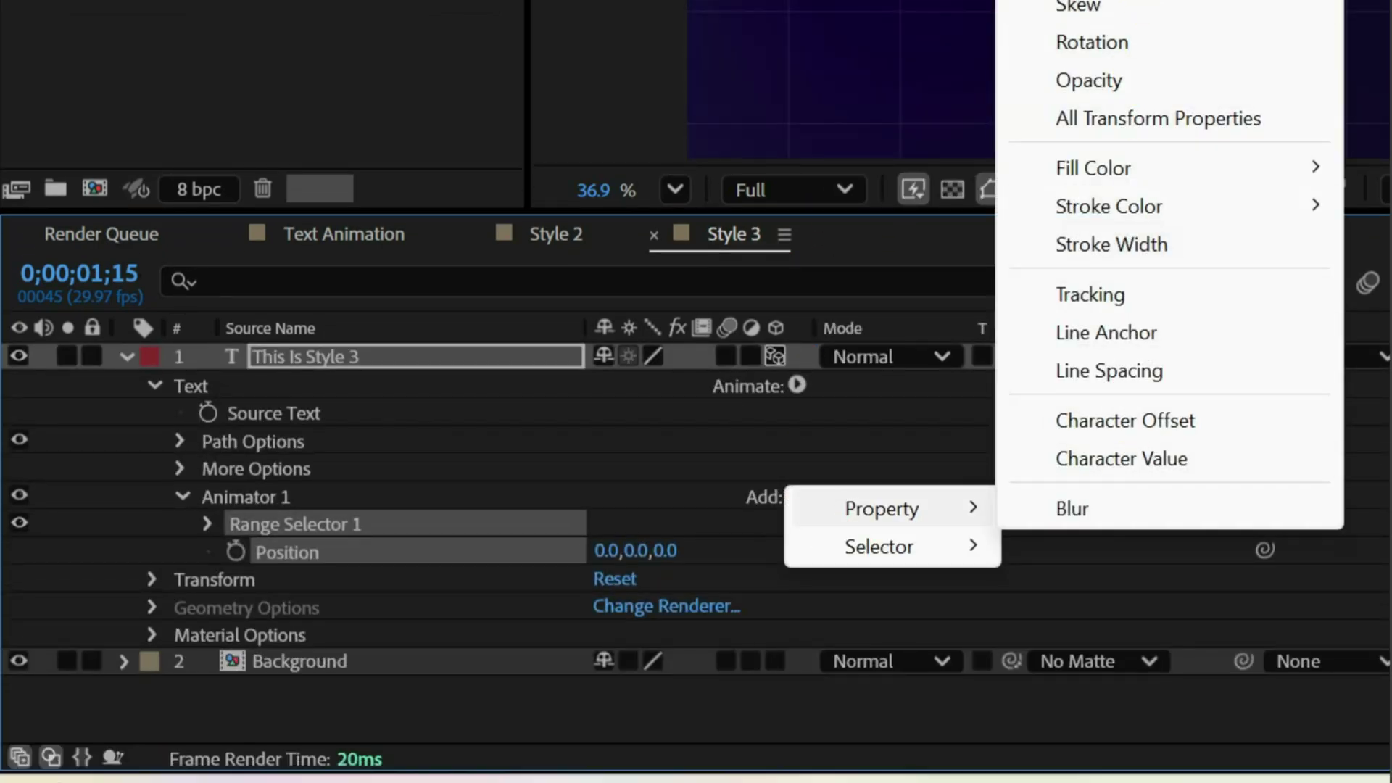
{"action": "left_click", "coordinate": [1156, 42]}
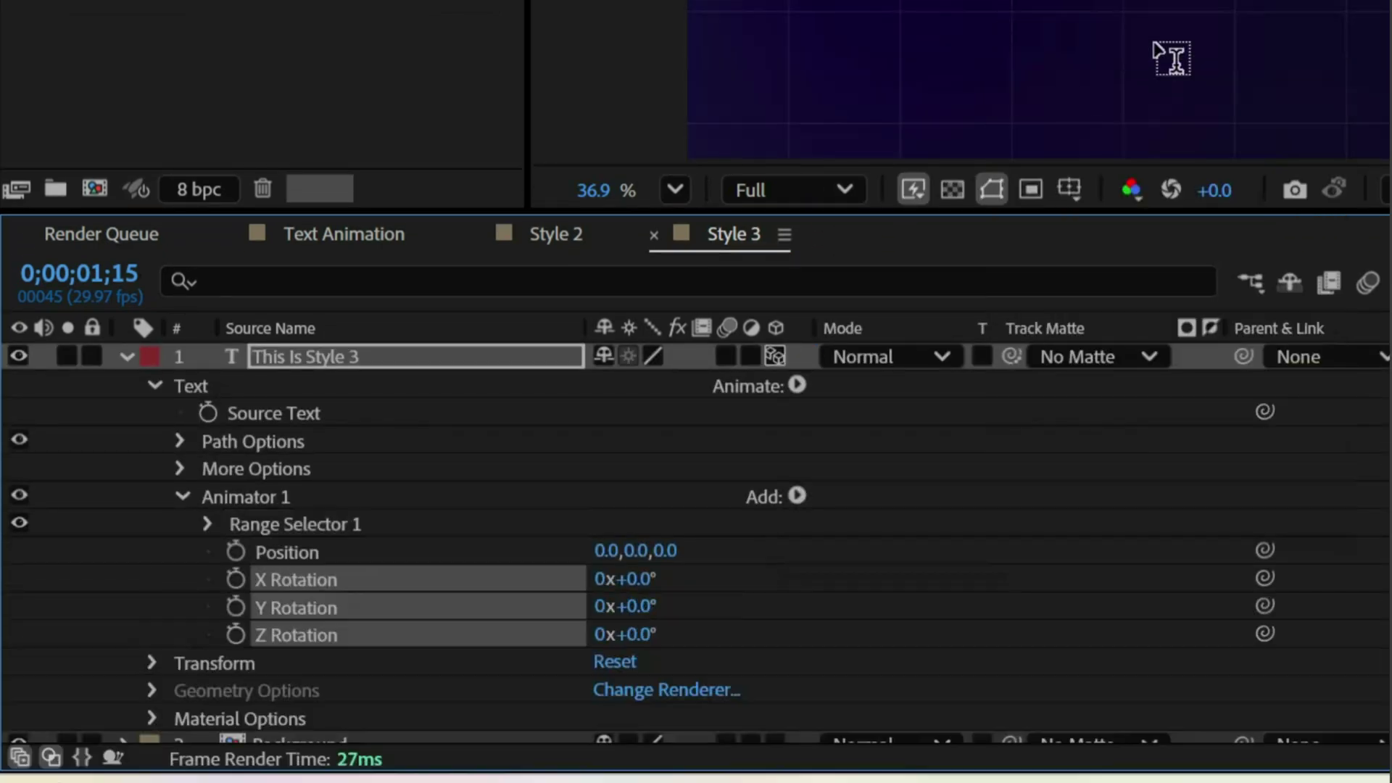
{"action": "left_click", "coordinate": [797, 495]}
{"action": "mouse_move", "coordinate": [873, 511]}
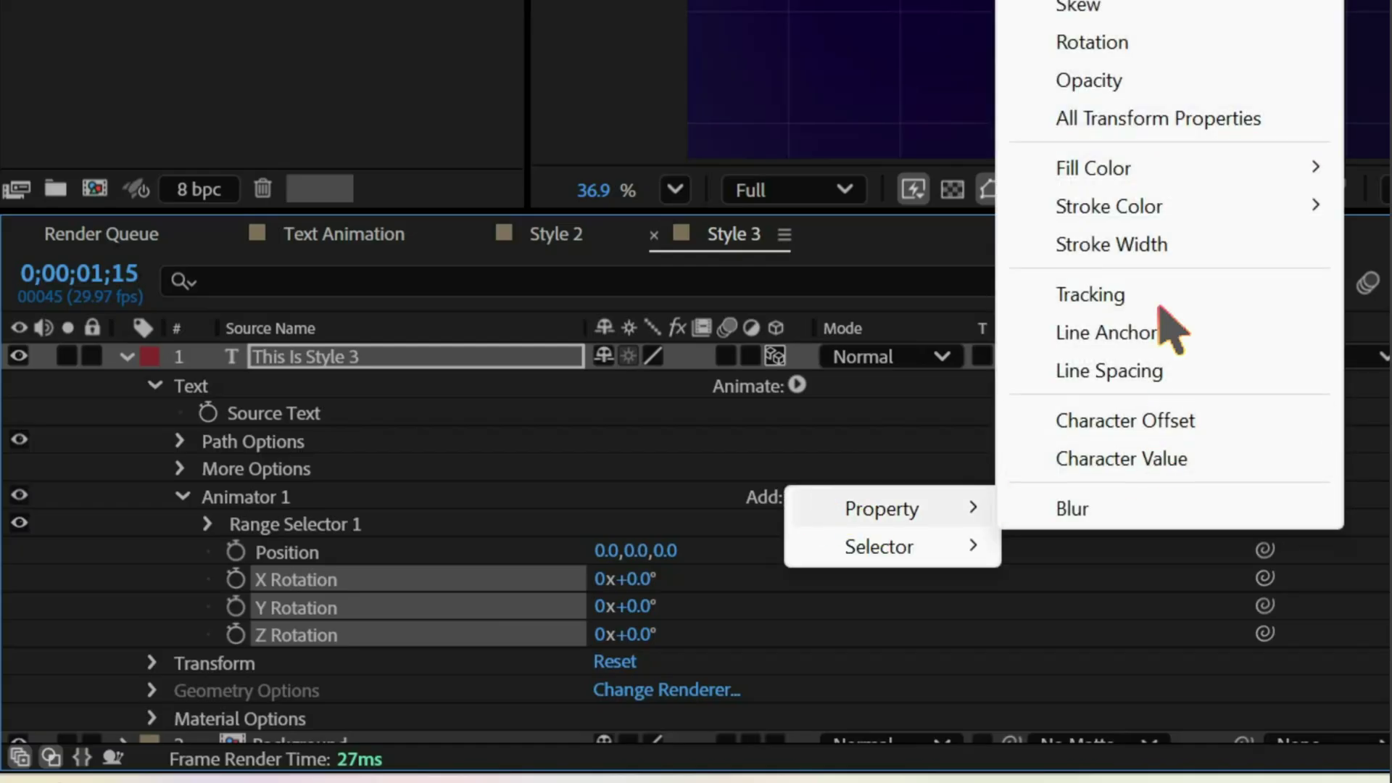
{"action": "left_click", "coordinate": [1158, 81]}
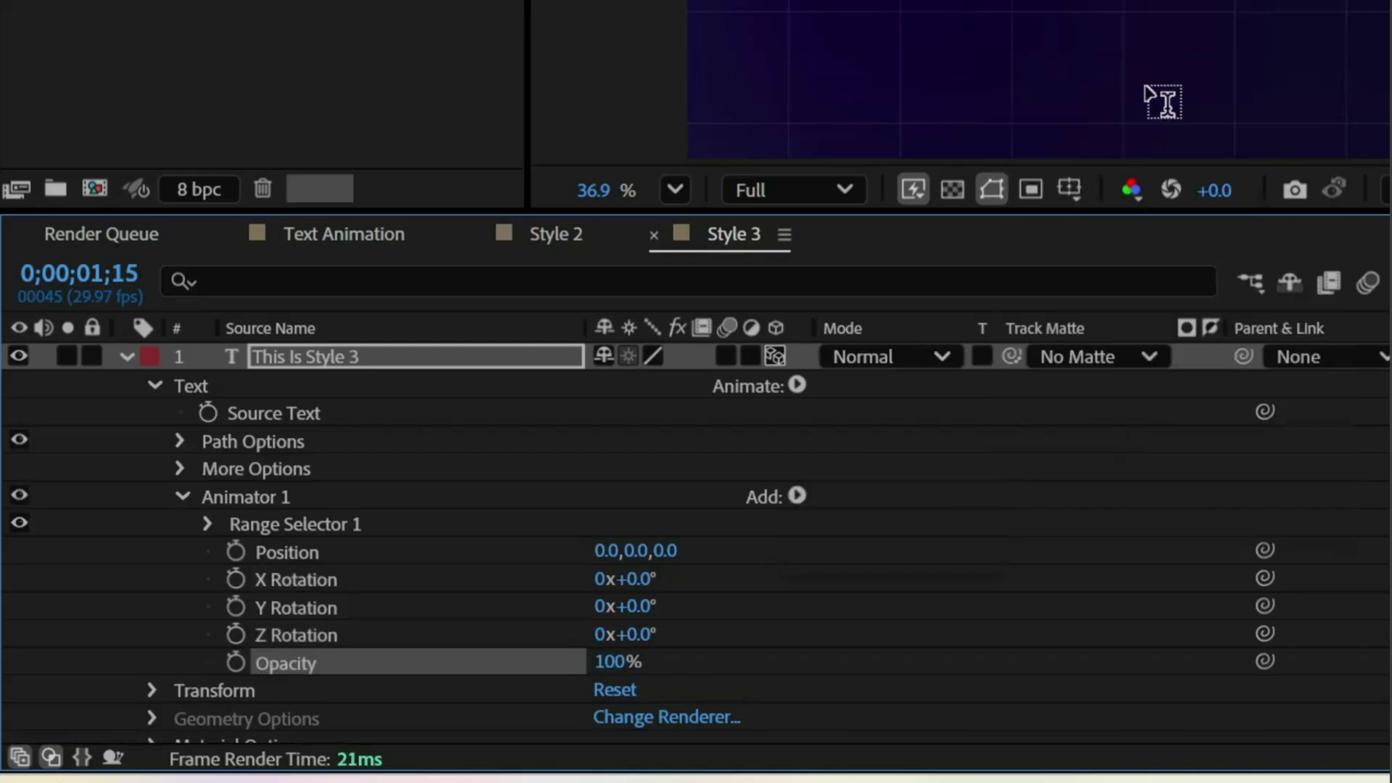
- Set Animator 1 Position Y to -163, X Rotation to -89° and Opacity to 0%
{"action": "left_click", "coordinate": [633, 552]}
{"action": "type", "text": "-"}
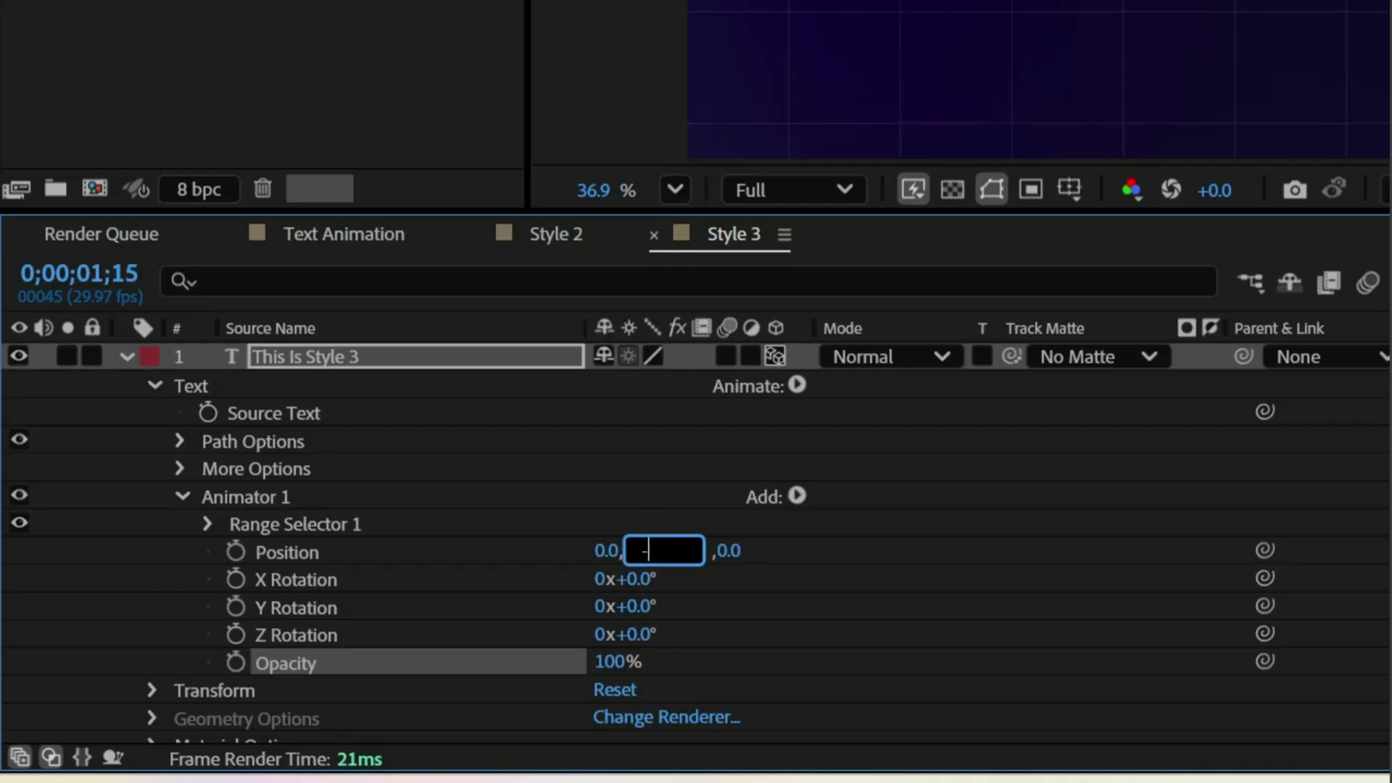
{"action": "type", "text": "163"}
{"action": "key", "text": "Return"}
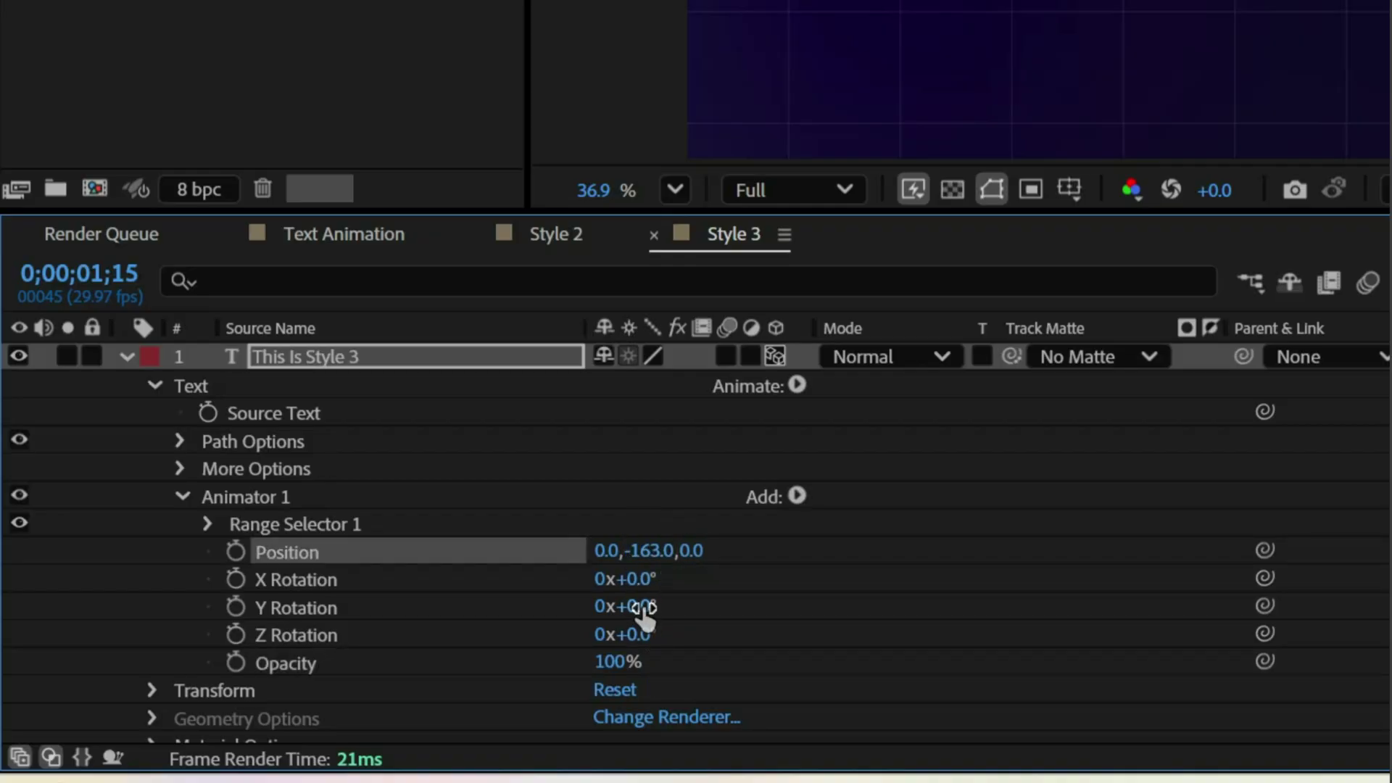
{"action": "left_click", "coordinate": [642, 579]}
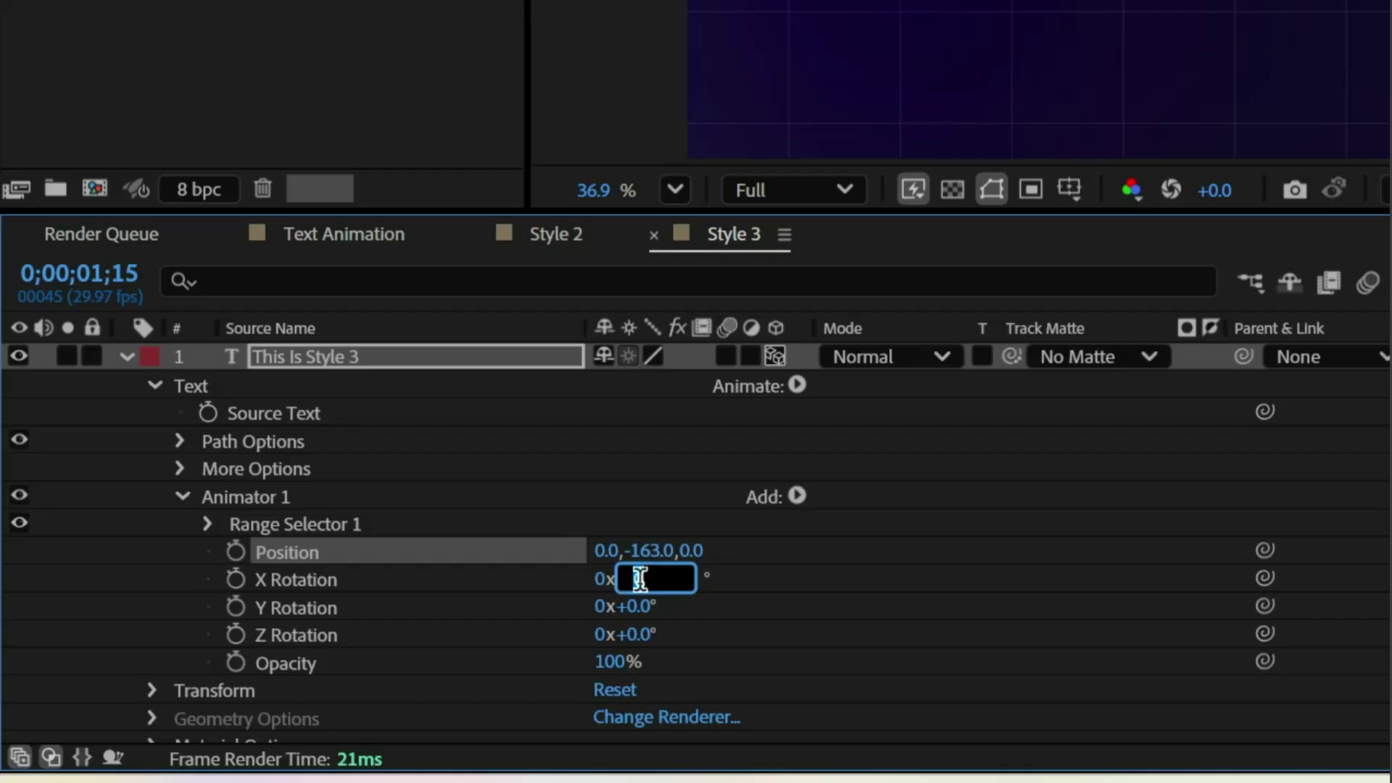
{"action": "type", "text": "90"}
{"action": "key", "text": "Return"}
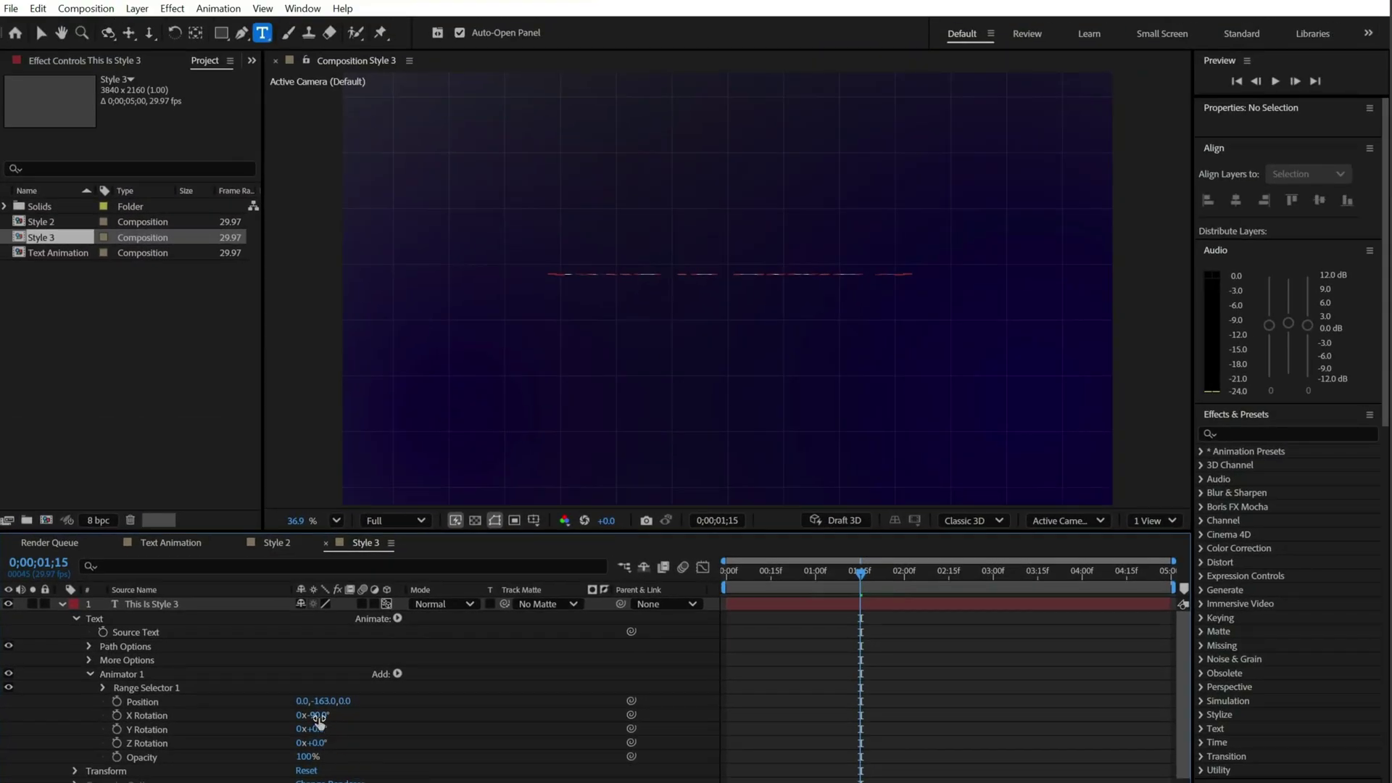
{"action": "left_click_drag", "start_coordinate": [317, 716], "coordinate": [319, 722]}
{"action": "left_click", "coordinate": [889, 698]}
{"action": "left_click_drag", "start_coordinate": [308, 757], "coordinate": [154, 773]}
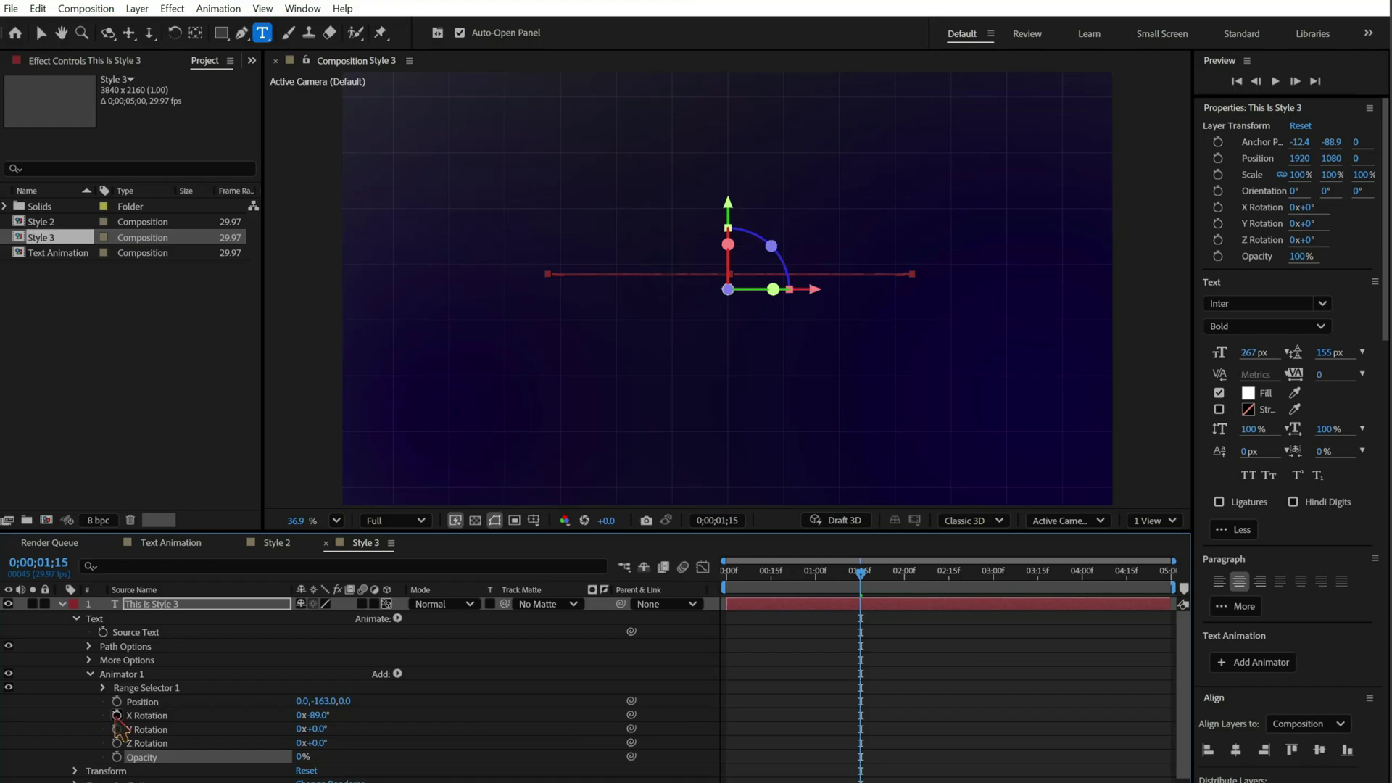
- Set Range Selector 1's Based On option to Words for the Style 3 animator
{"action": "left_click", "coordinate": [103, 688]}
{"action": "left_click", "coordinate": [117, 743]}
{"action": "scroll", "coordinate": [122, 754], "scroll_direction": "down", "scroll_amount": 2}
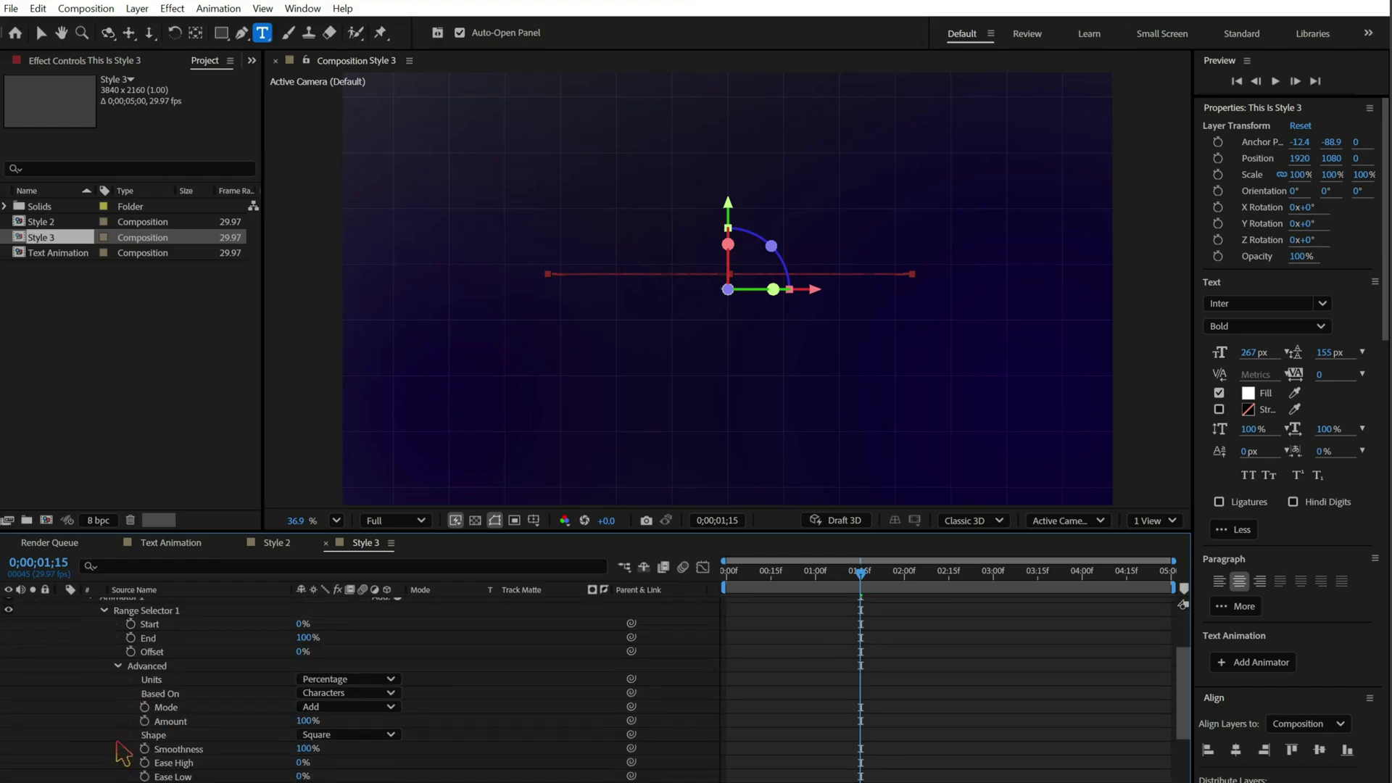
{"action": "left_click", "coordinate": [388, 694]}
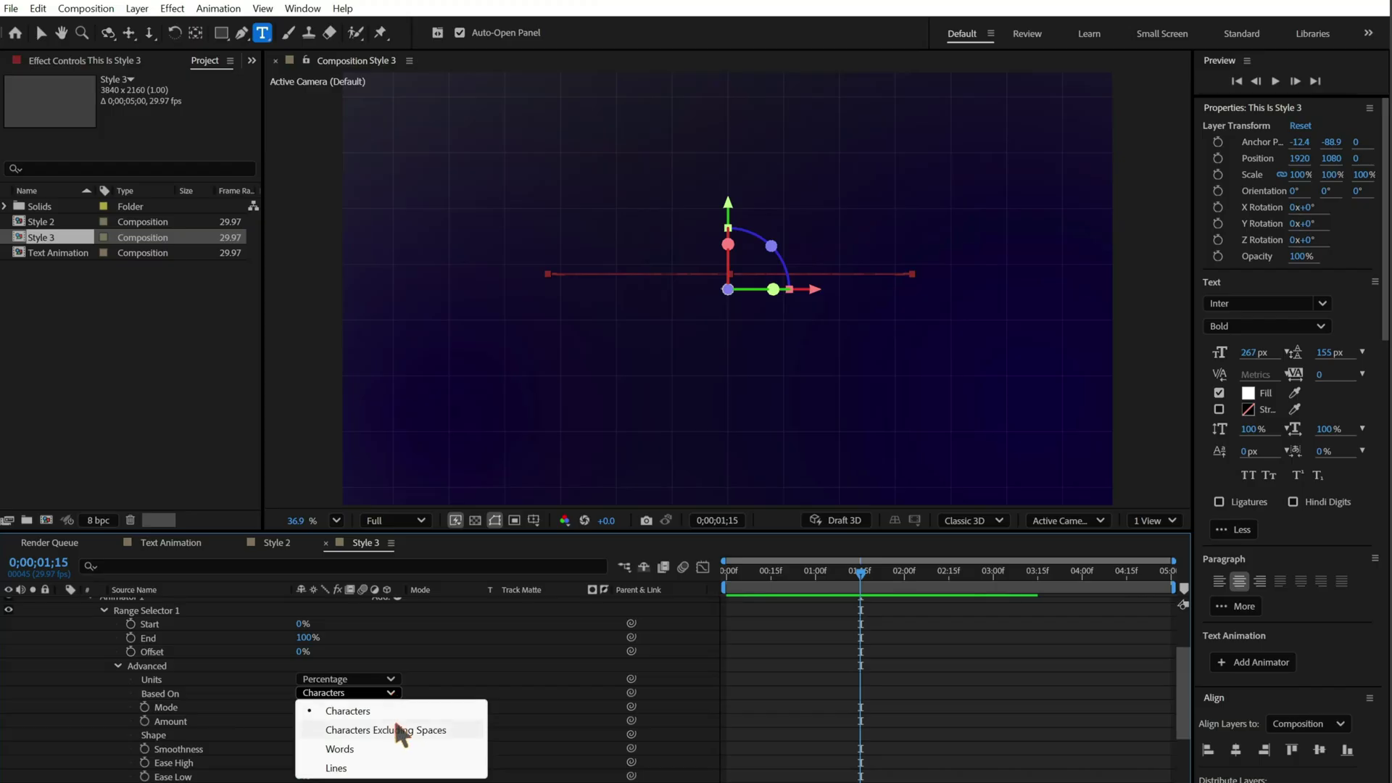
{"action": "left_click", "coordinate": [396, 741]}
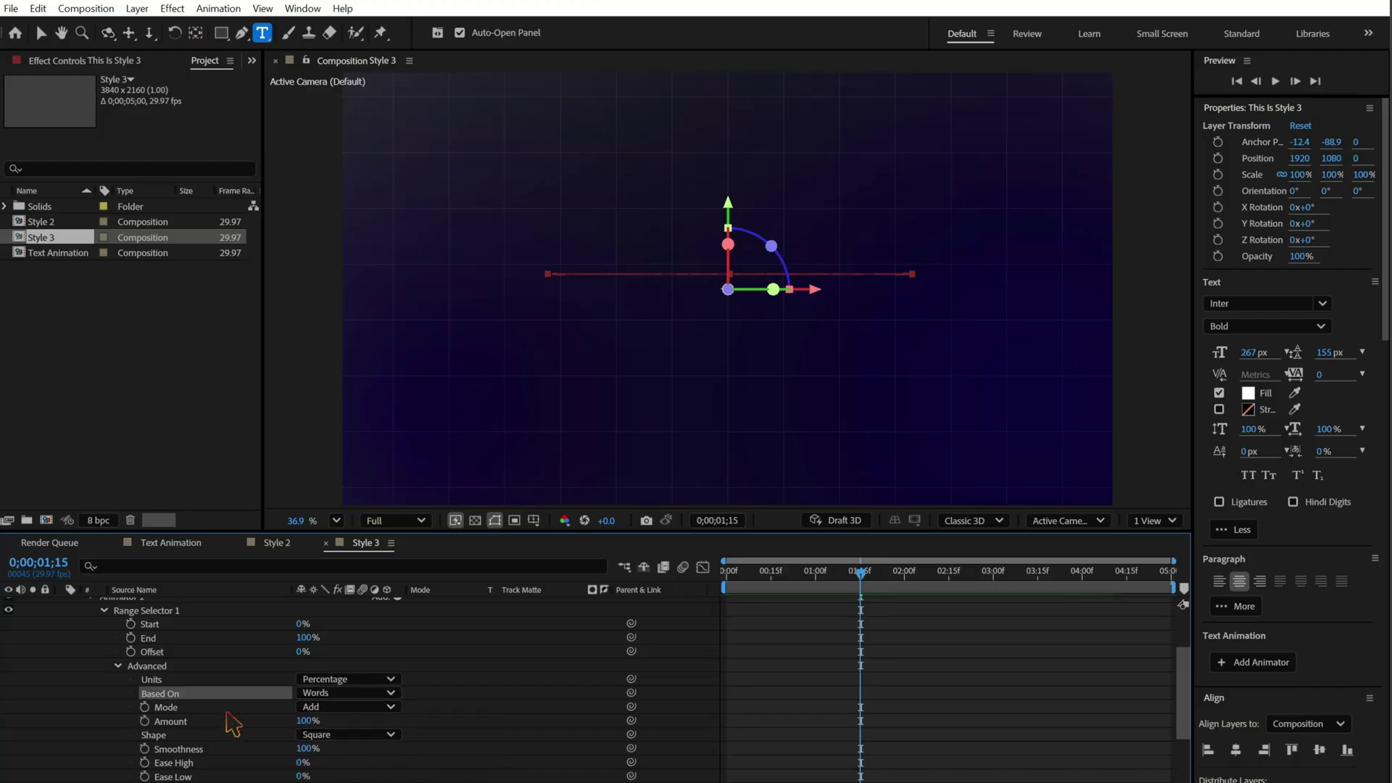
{"action": "left_click", "coordinate": [118, 665]}
{"action": "scroll", "coordinate": [790, 671], "scroll_direction": "up", "scroll_amount": 4}
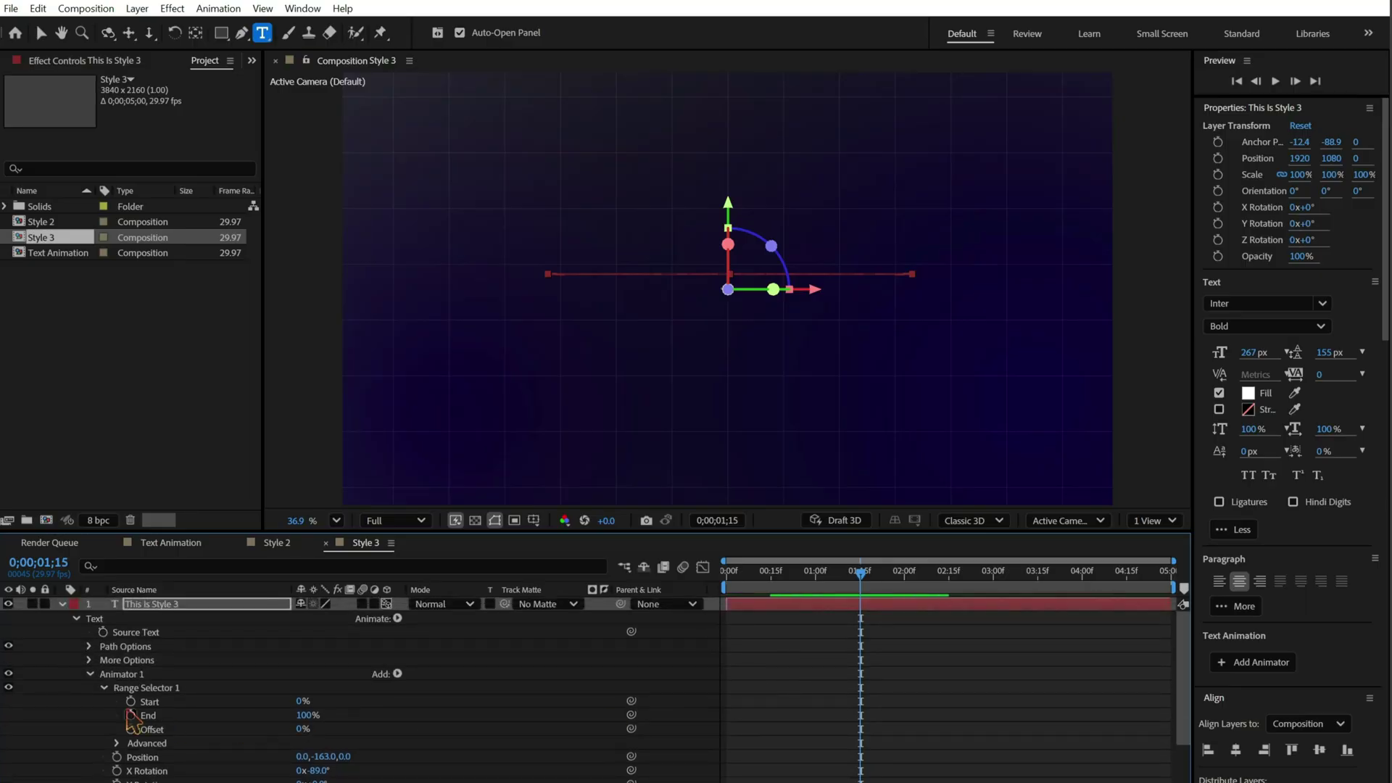
- Keyframe Start from 0% at the first frame to 100% at 1;15 and preview the word flip
{"action": "left_click", "coordinate": [130, 701]}
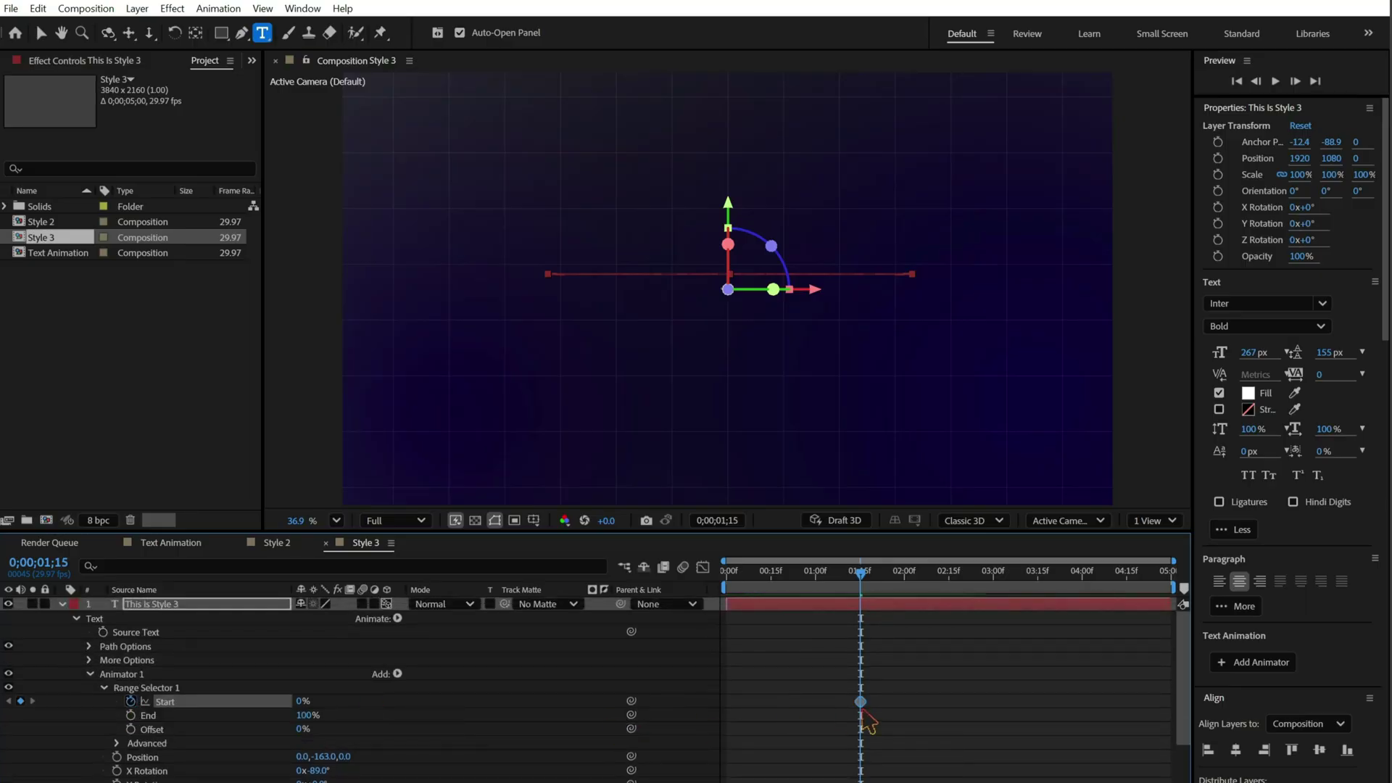
{"action": "left_click_drag", "start_coordinate": [860, 701], "coordinate": [728, 714]}
{"action": "left_click_drag", "start_coordinate": [308, 702], "coordinate": [414, 700]}
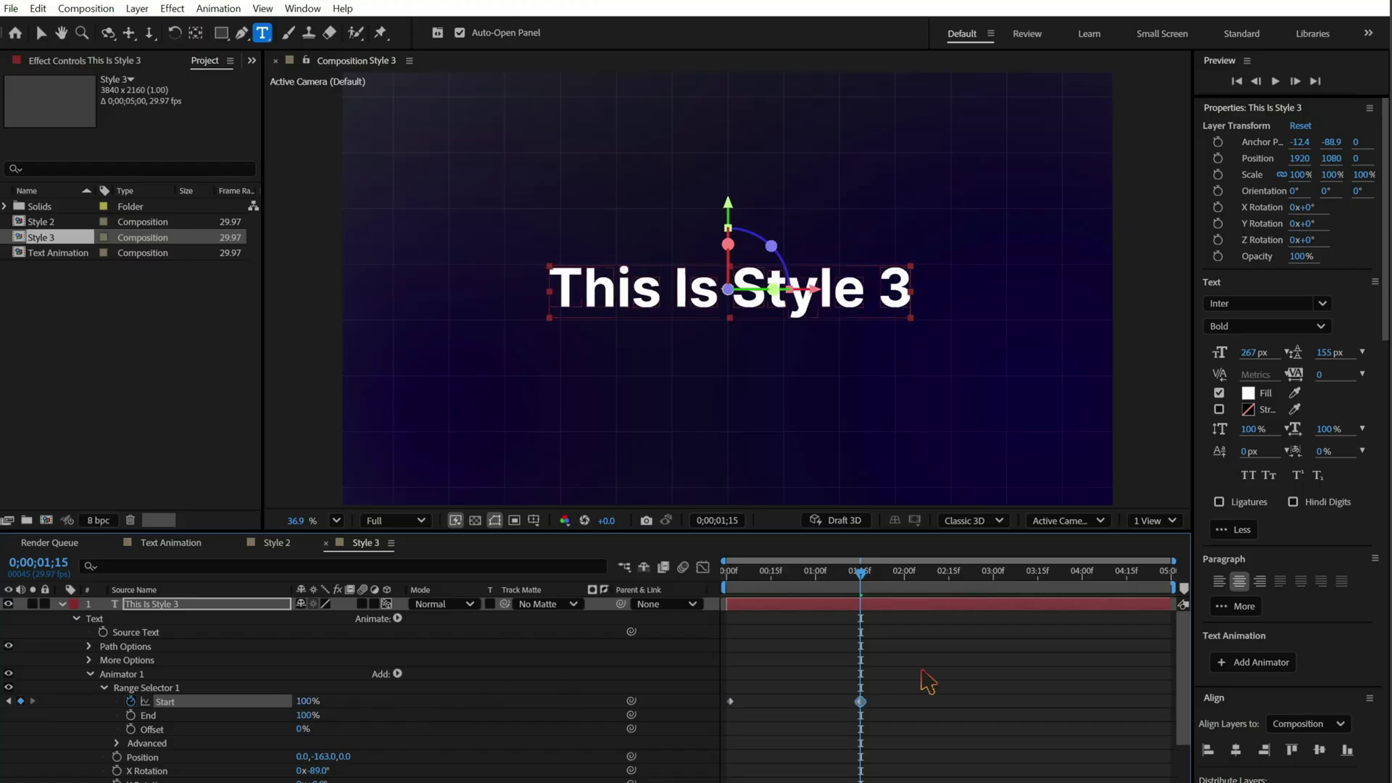
{"action": "left_click_drag", "start_coordinate": [870, 583], "coordinate": [745, 576]}
{"action": "key", "text": "space"}
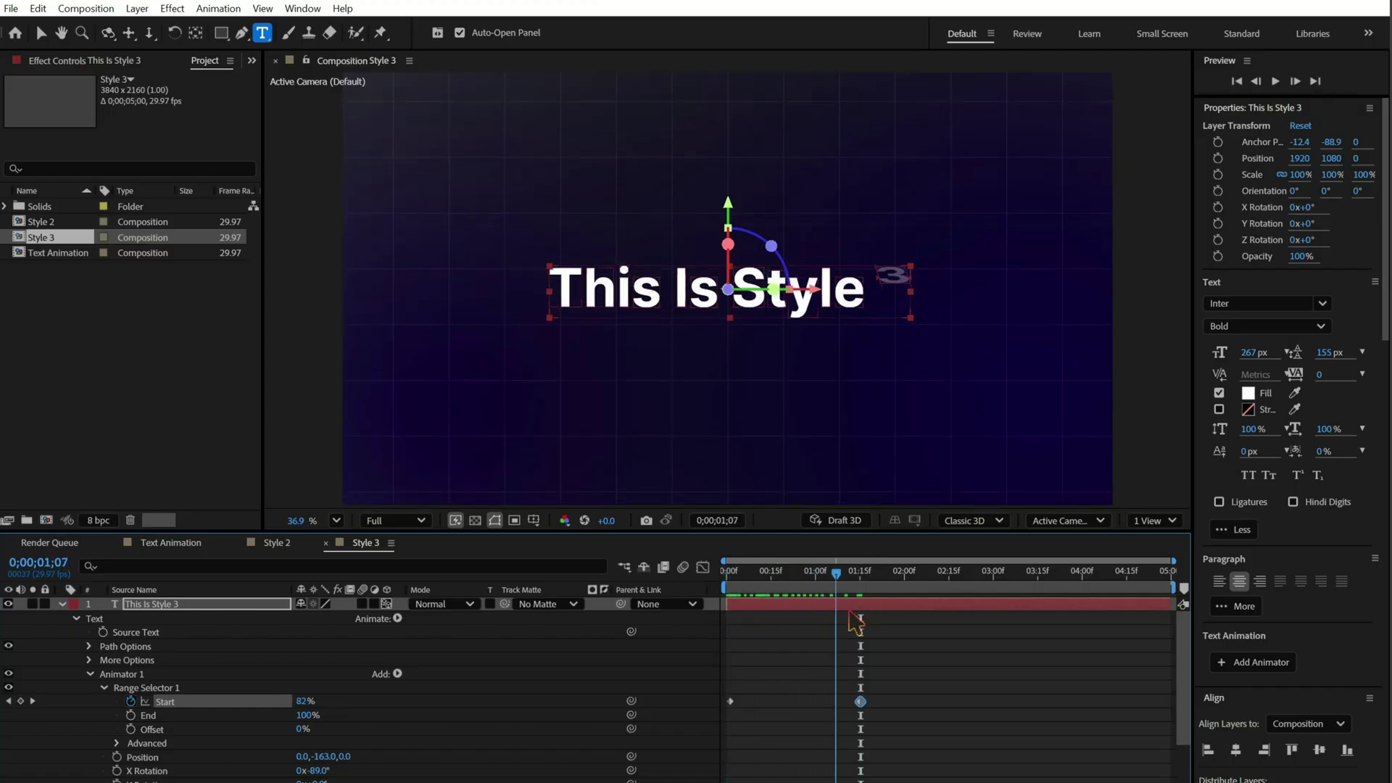
{"action": "left_click_drag", "start_coordinate": [902, 676], "coordinate": [717, 739]}
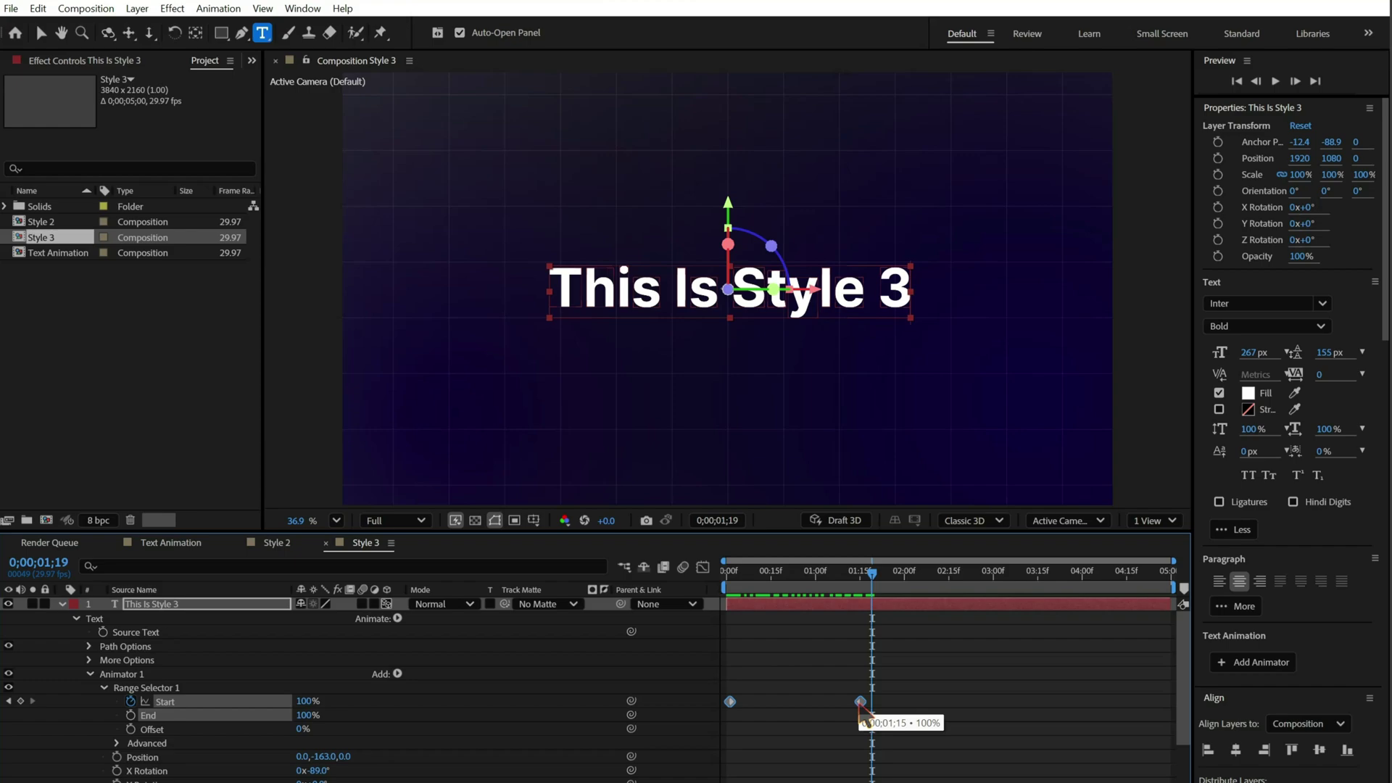
- Apply Easy Ease to both Start keyframes and preview the eased word flip from 0f
{"action": "right_click", "coordinate": [860, 703]}
{"action": "mouse_move", "coordinate": [1019, 707]}
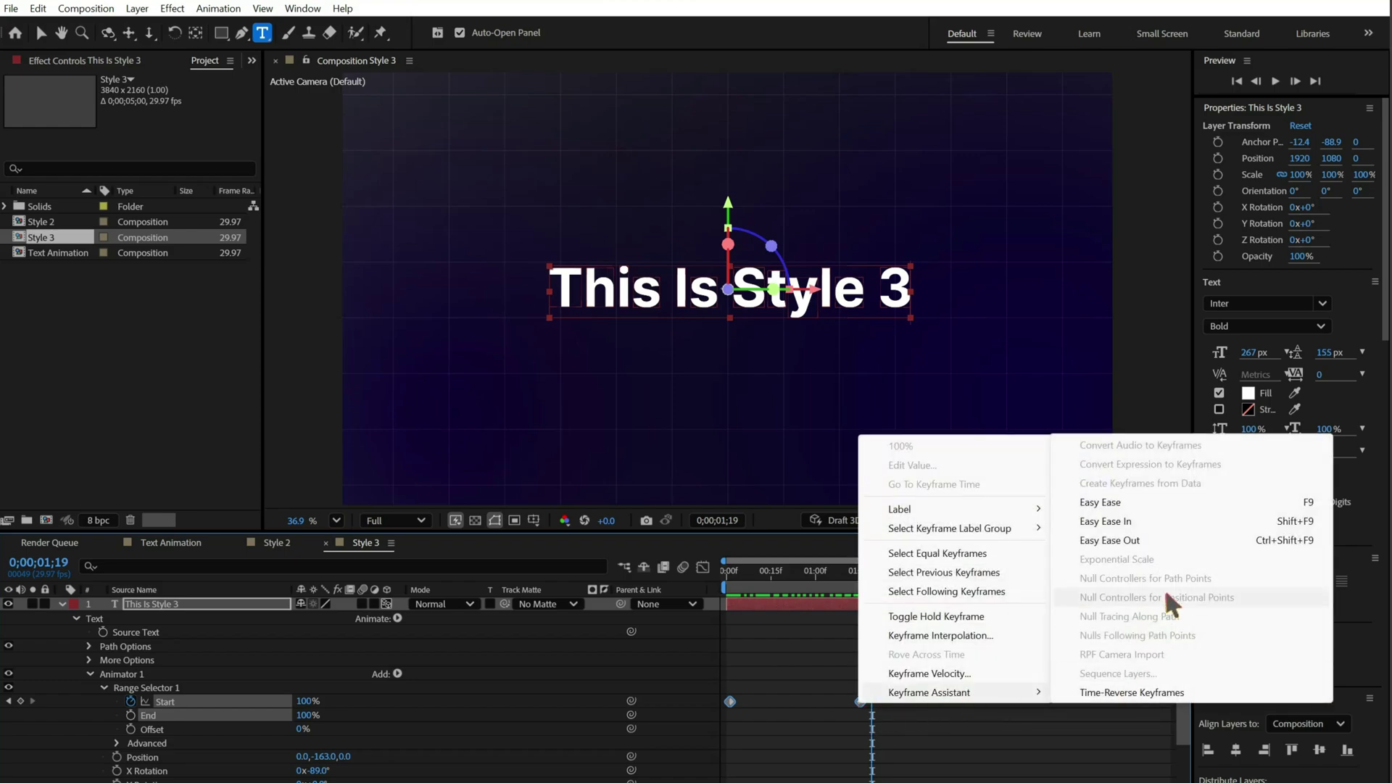
{"action": "left_click", "coordinate": [1155, 497]}
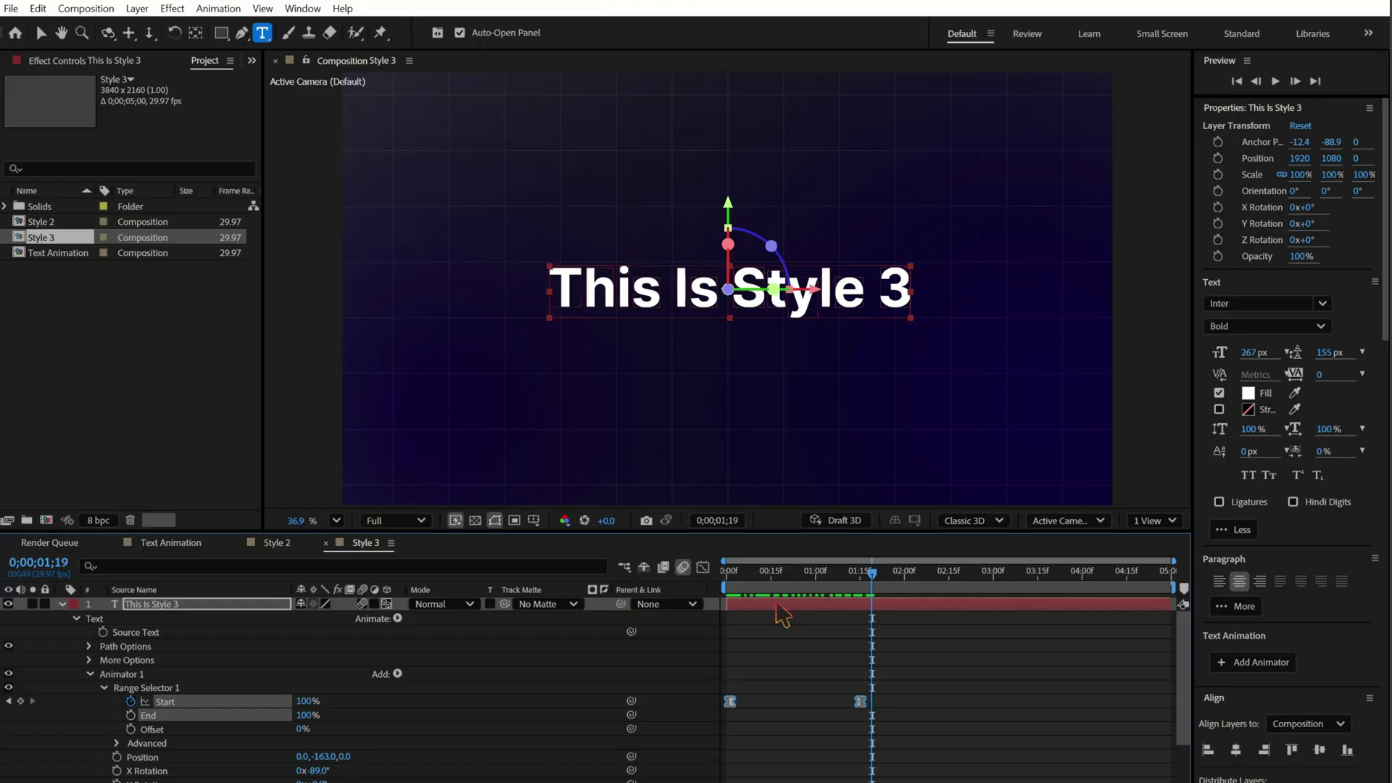
{"action": "left_click_drag", "start_coordinate": [873, 577], "coordinate": [702, 604]}
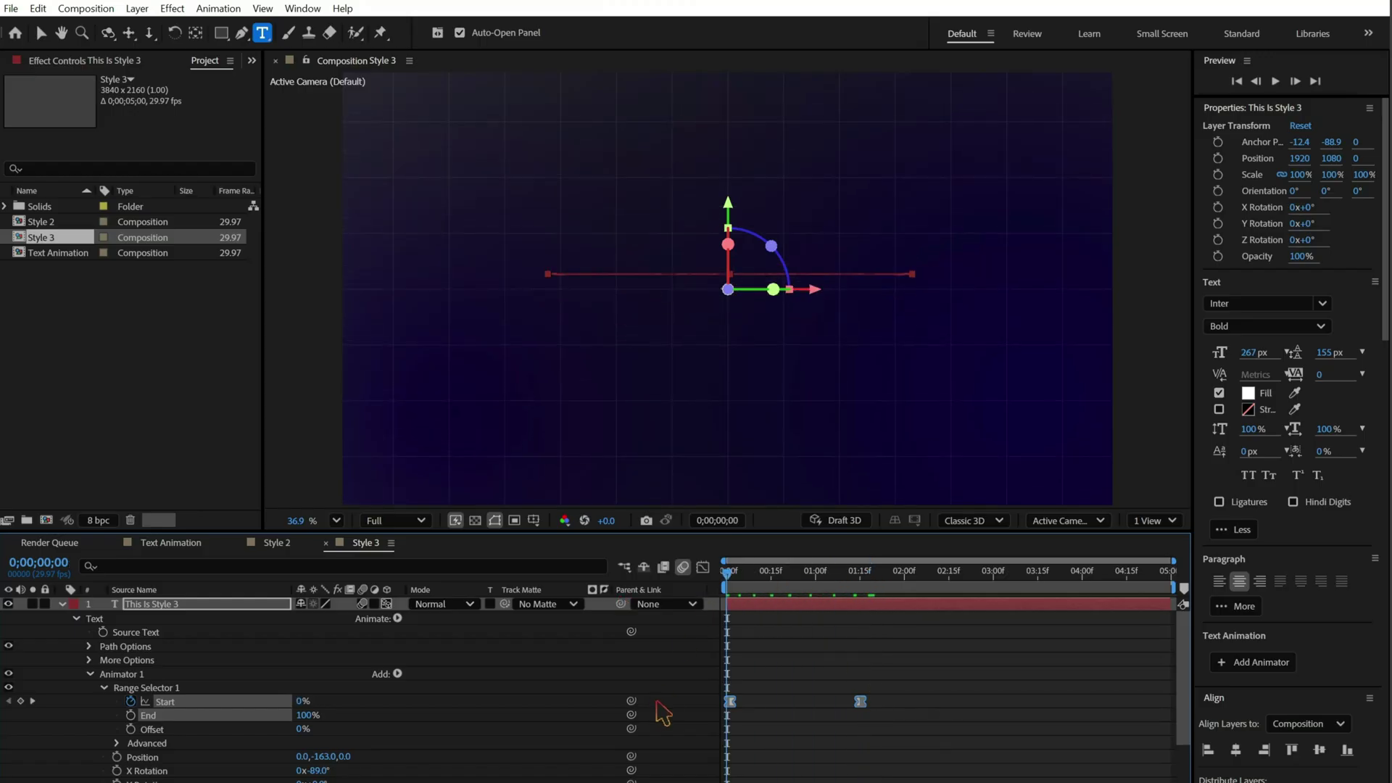
{"action": "key", "text": "space"}
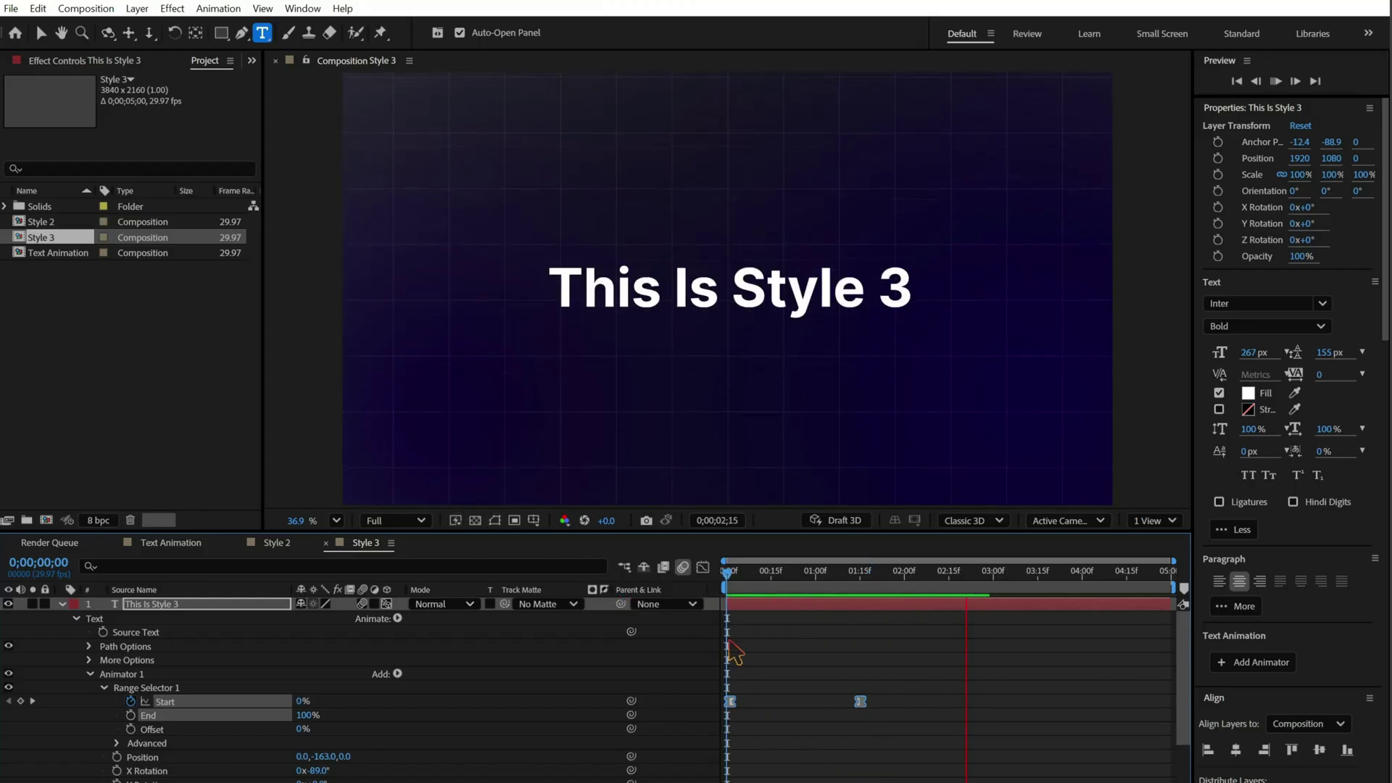
{"action": "key", "text": "space"}
{"action": "key", "text": "space"}
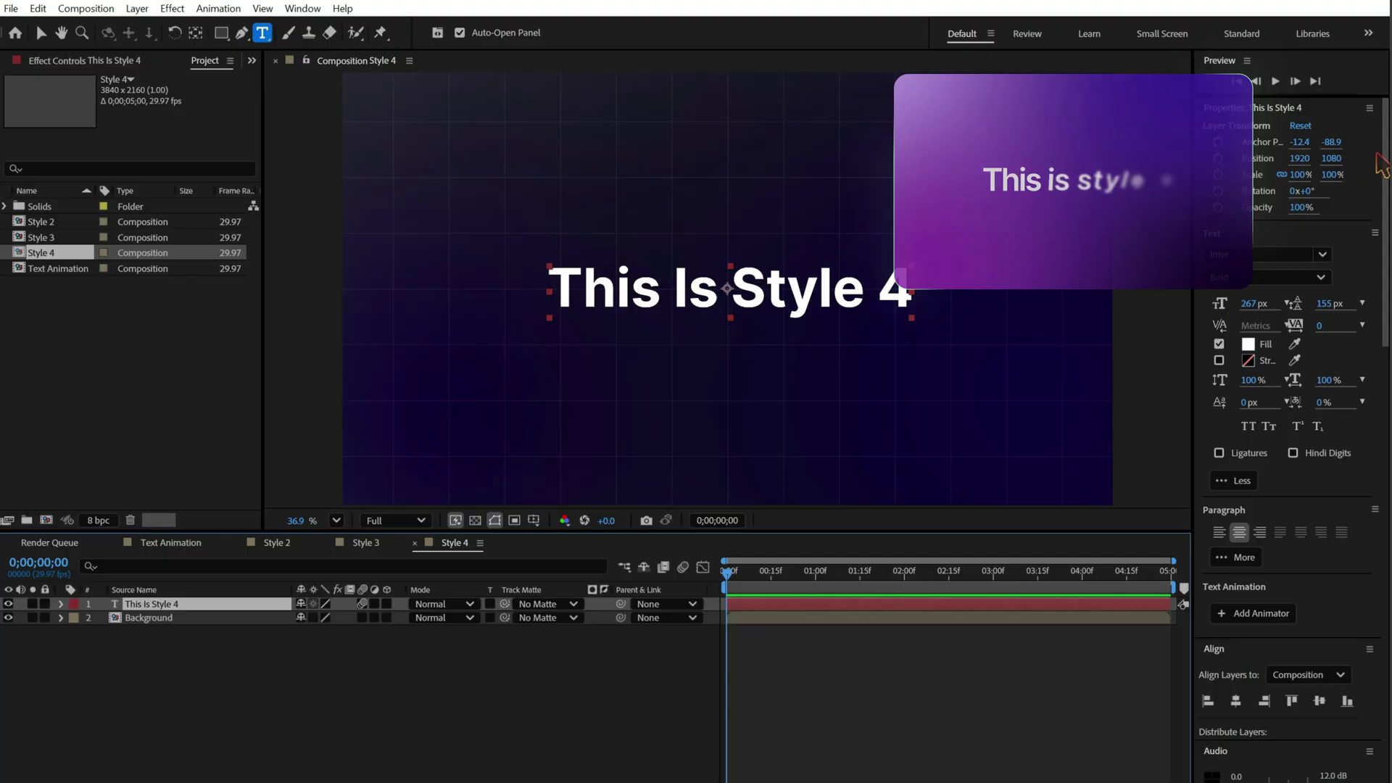
- Search 'Blur' in Effects & Presets and drop Blur and Fade In onto the 'This Is Style 4' layer
{"action": "scroll", "coordinate": [1232, 109], "scroll_direction": "down", "scroll_amount": 4}
{"action": "scroll", "coordinate": [1290, 435], "scroll_direction": "down", "scroll_amount": 12}
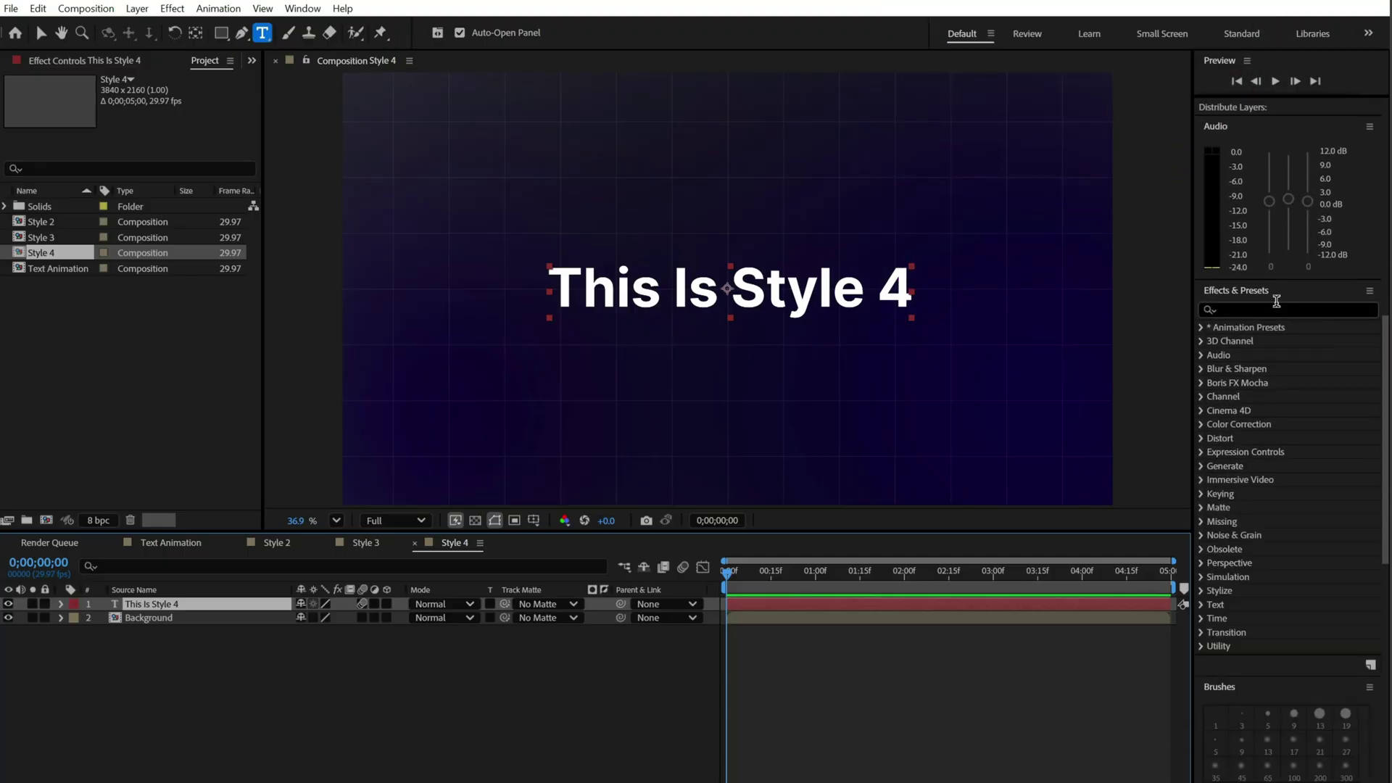
{"action": "left_click", "coordinate": [1275, 311]}
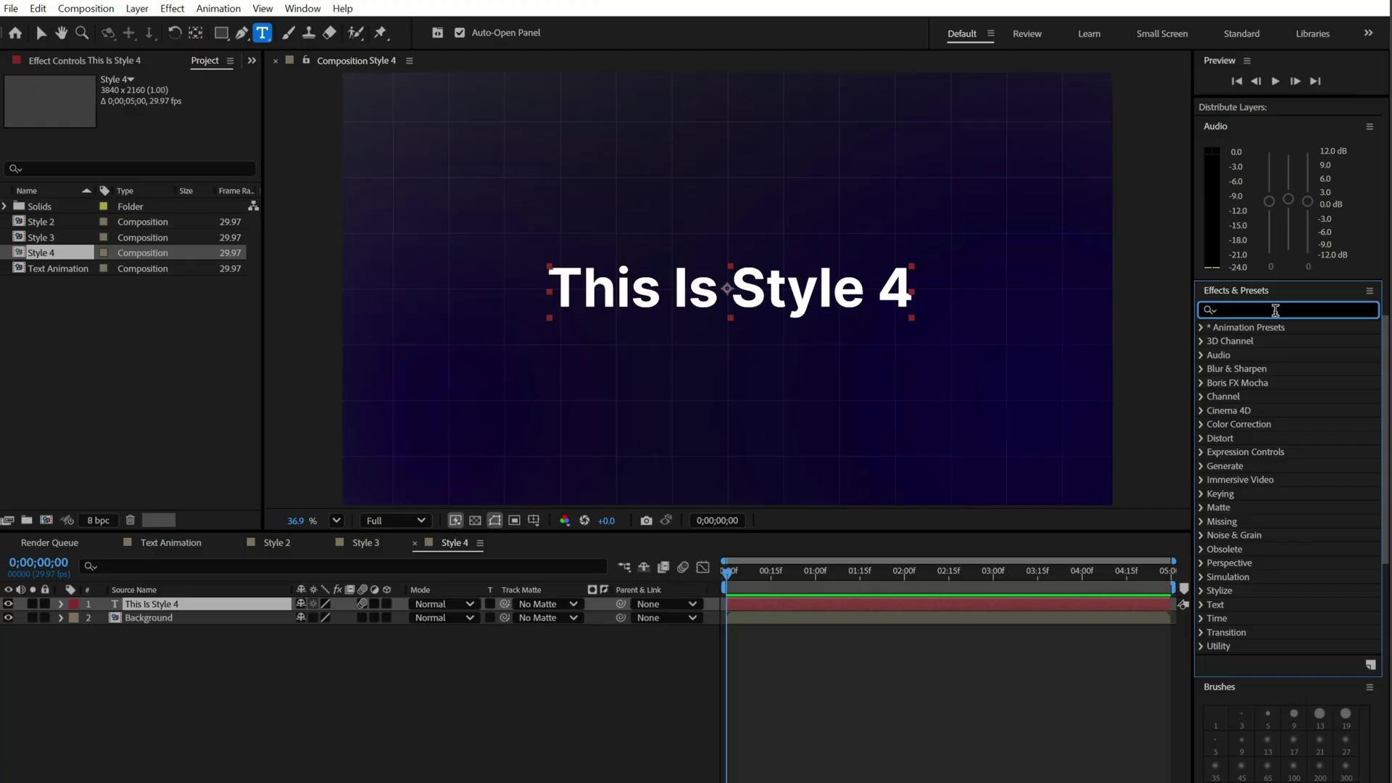
{"action": "type", "text": "Blu"}
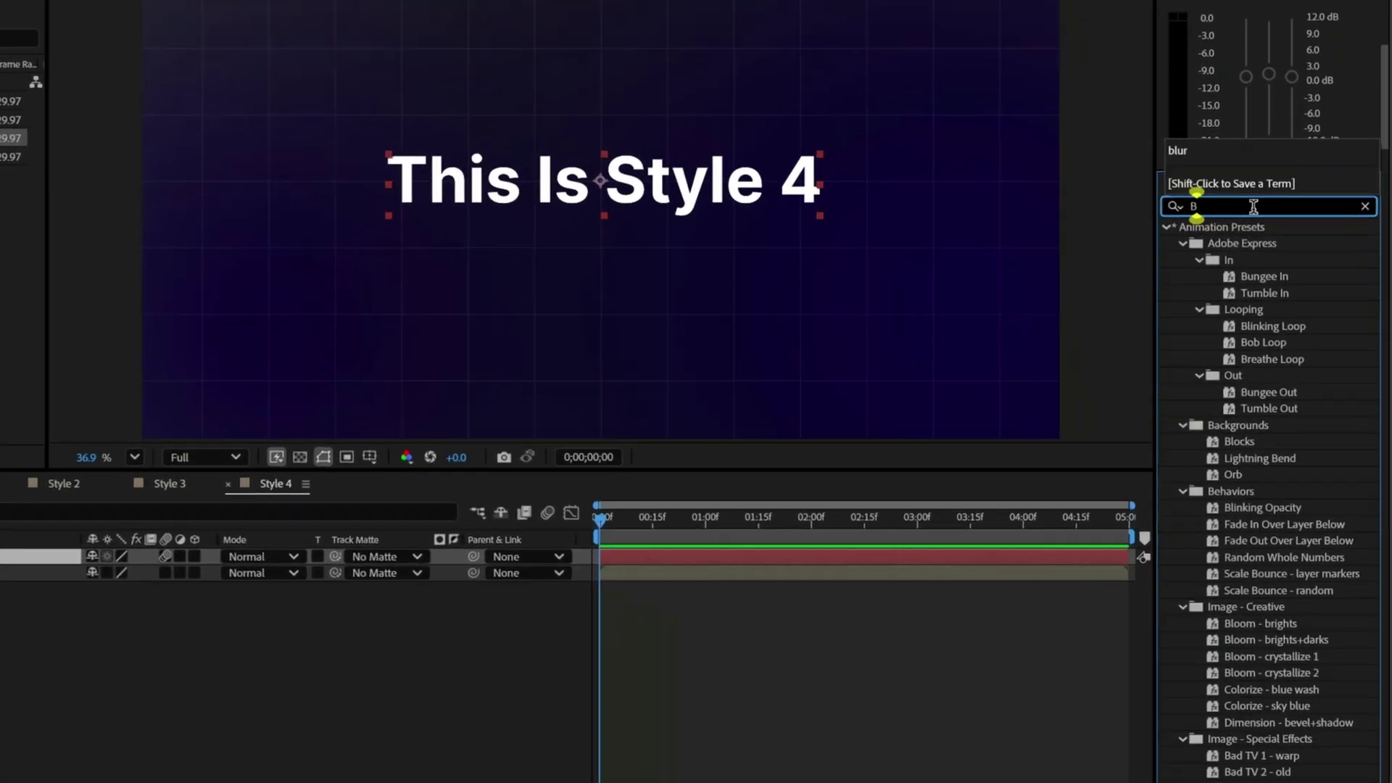
{"action": "type", "text": "r"}
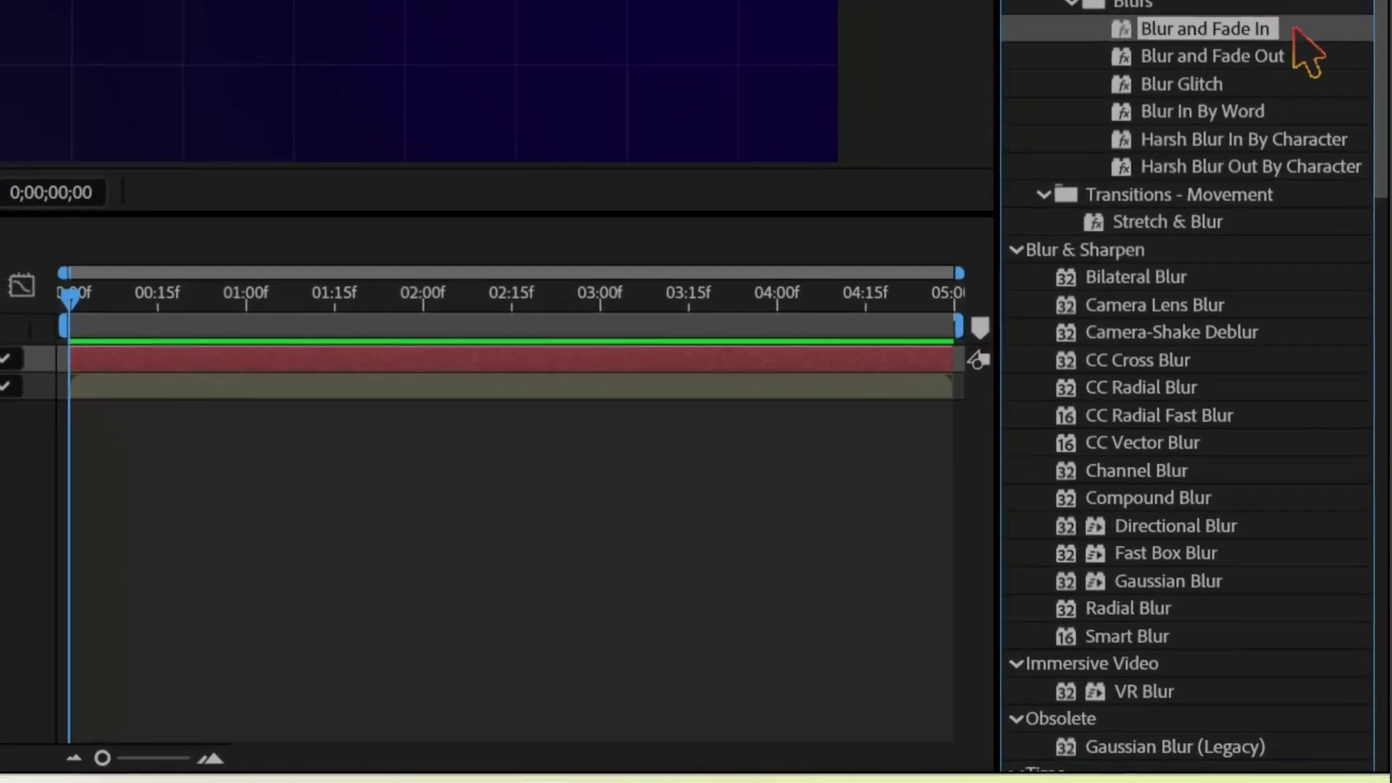
{"action": "left_click_drag", "start_coordinate": [1265, 33], "coordinate": [172, 368]}
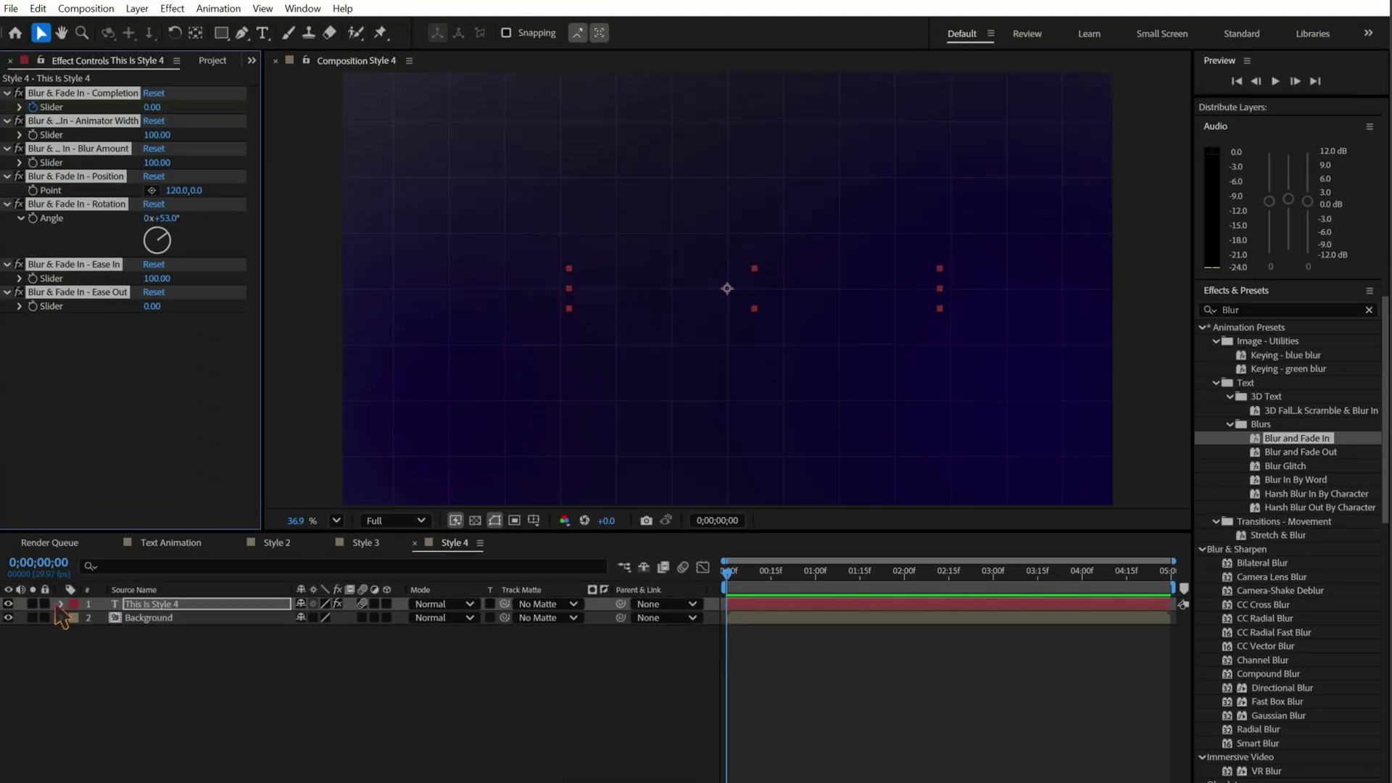
- Apply Easy Ease to the two Blur & Fade In Completion keyframes and preview the blur-in
{"action": "left_click", "coordinate": [76, 633]}
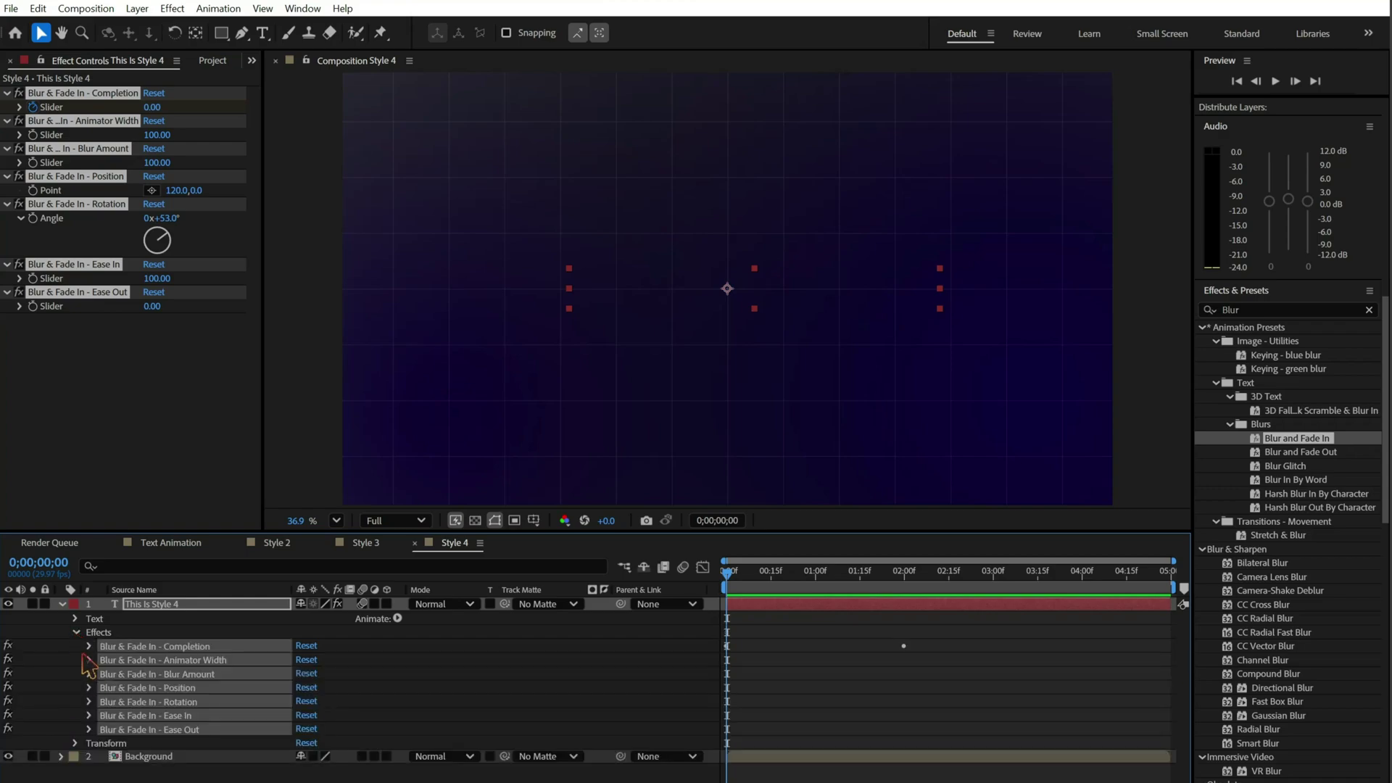
{"action": "left_click", "coordinate": [88, 646]}
{"action": "left_click_drag", "start_coordinate": [926, 654], "coordinate": [720, 682]}
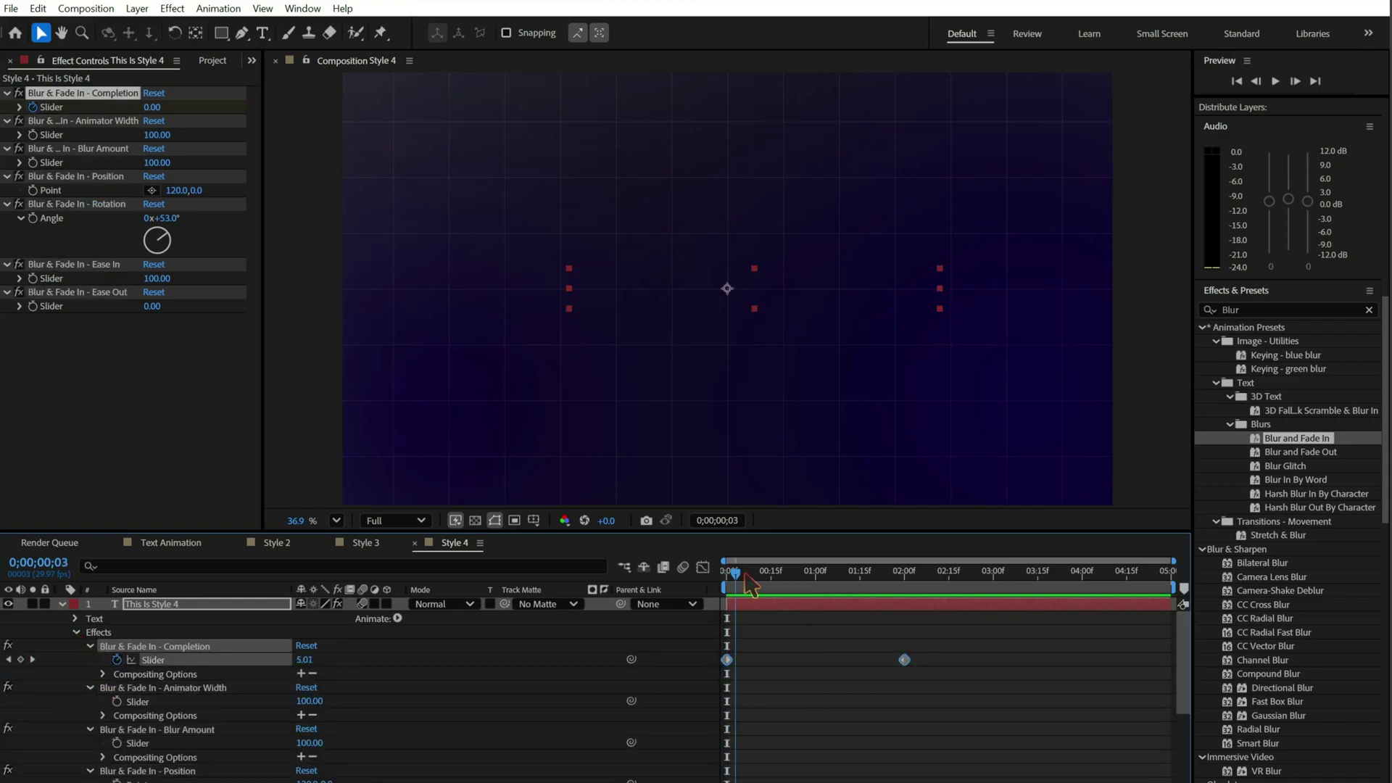
{"action": "left_click_drag", "start_coordinate": [746, 583], "coordinate": [718, 588]}
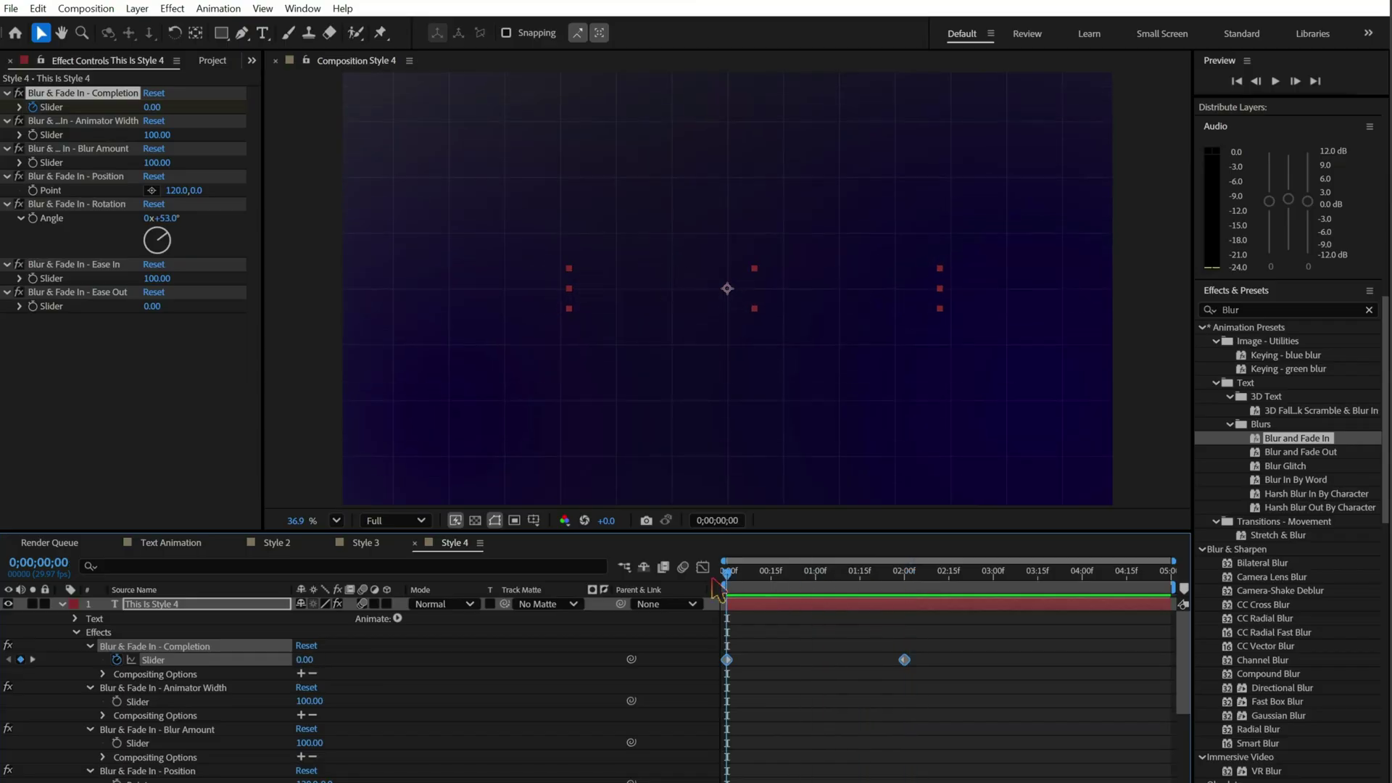
{"action": "right_click", "coordinate": [904, 660]}
{"action": "mouse_move", "coordinate": [964, 736]}
{"action": "left_click", "coordinate": [1200, 459]}
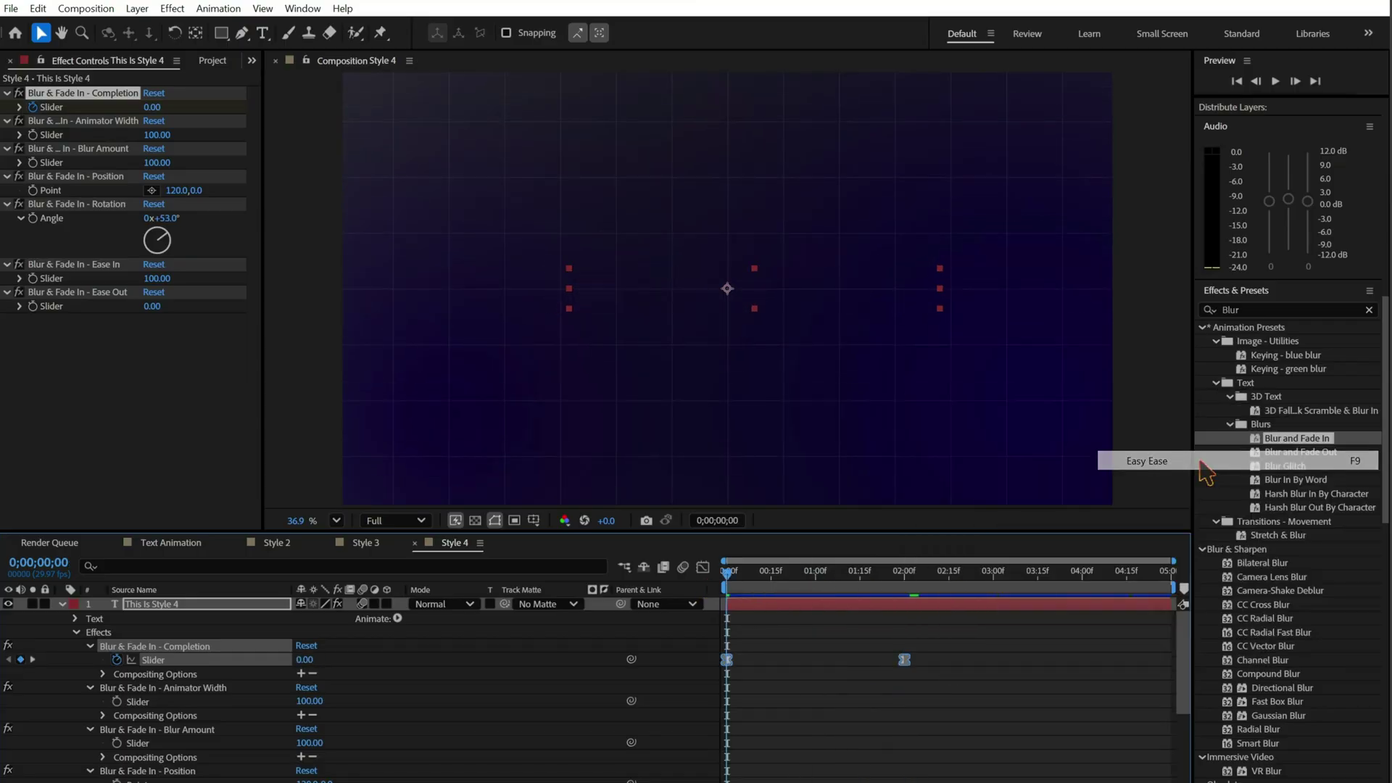
{"action": "left_click", "coordinate": [769, 644]}
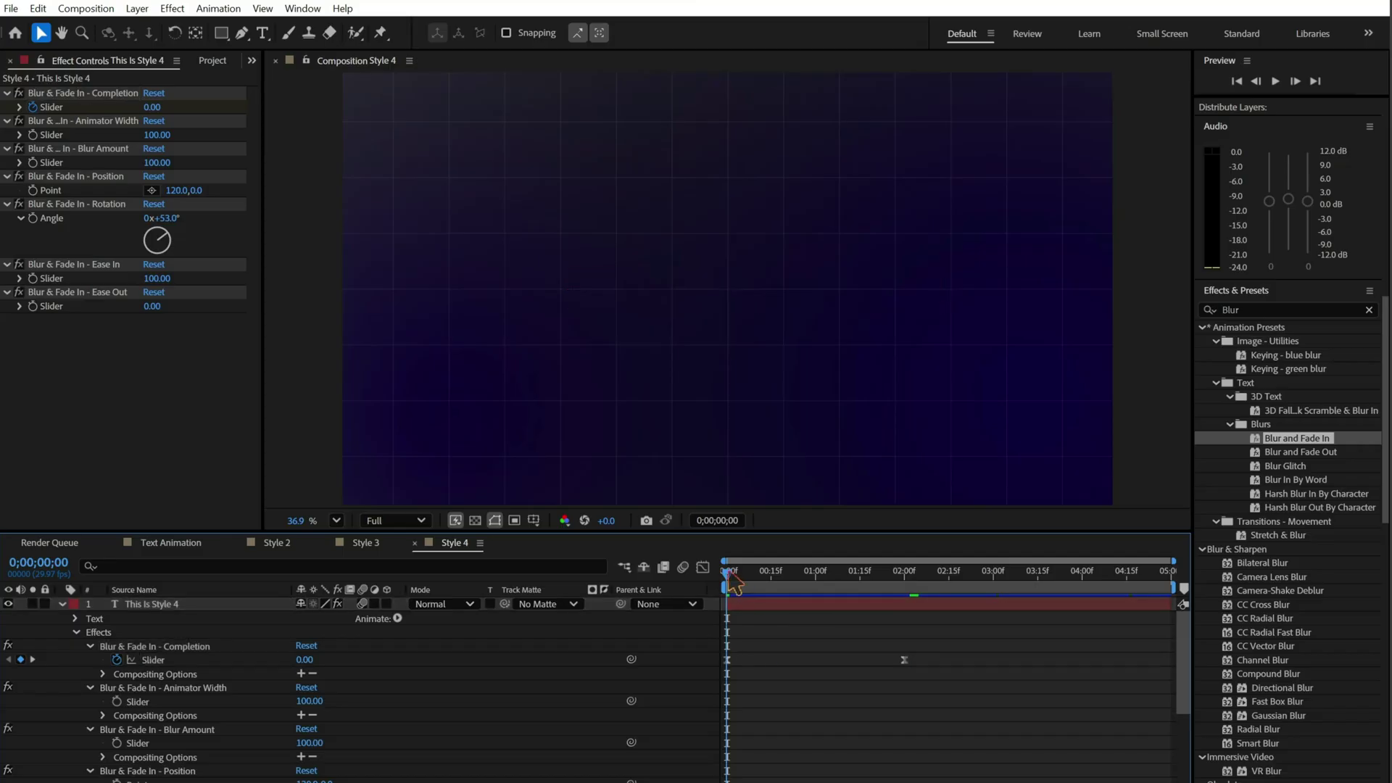
{"action": "key", "text": "space"}
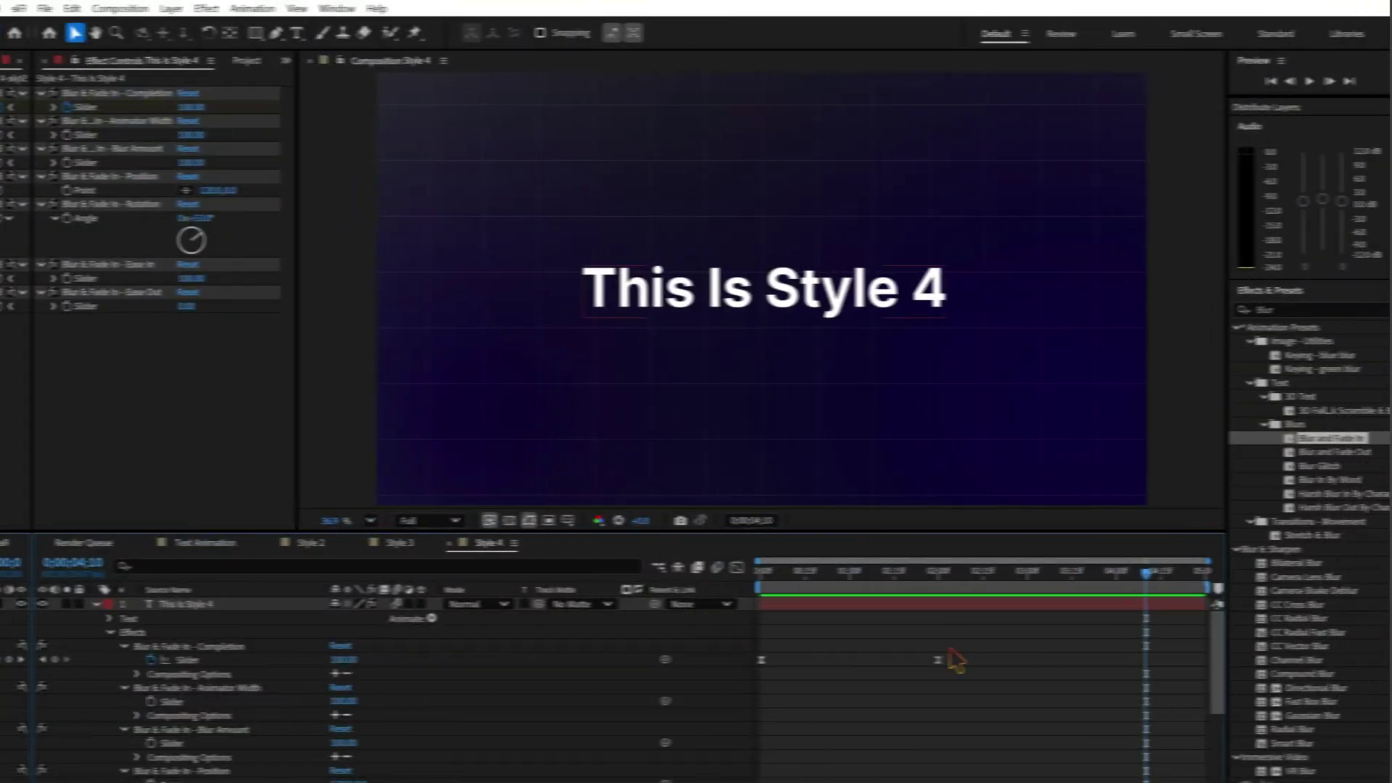
- Add a Glow effect to 'This Is Style 4' and raise its Glow Radius to 249
{"action": "left_click", "coordinate": [767, 604]}
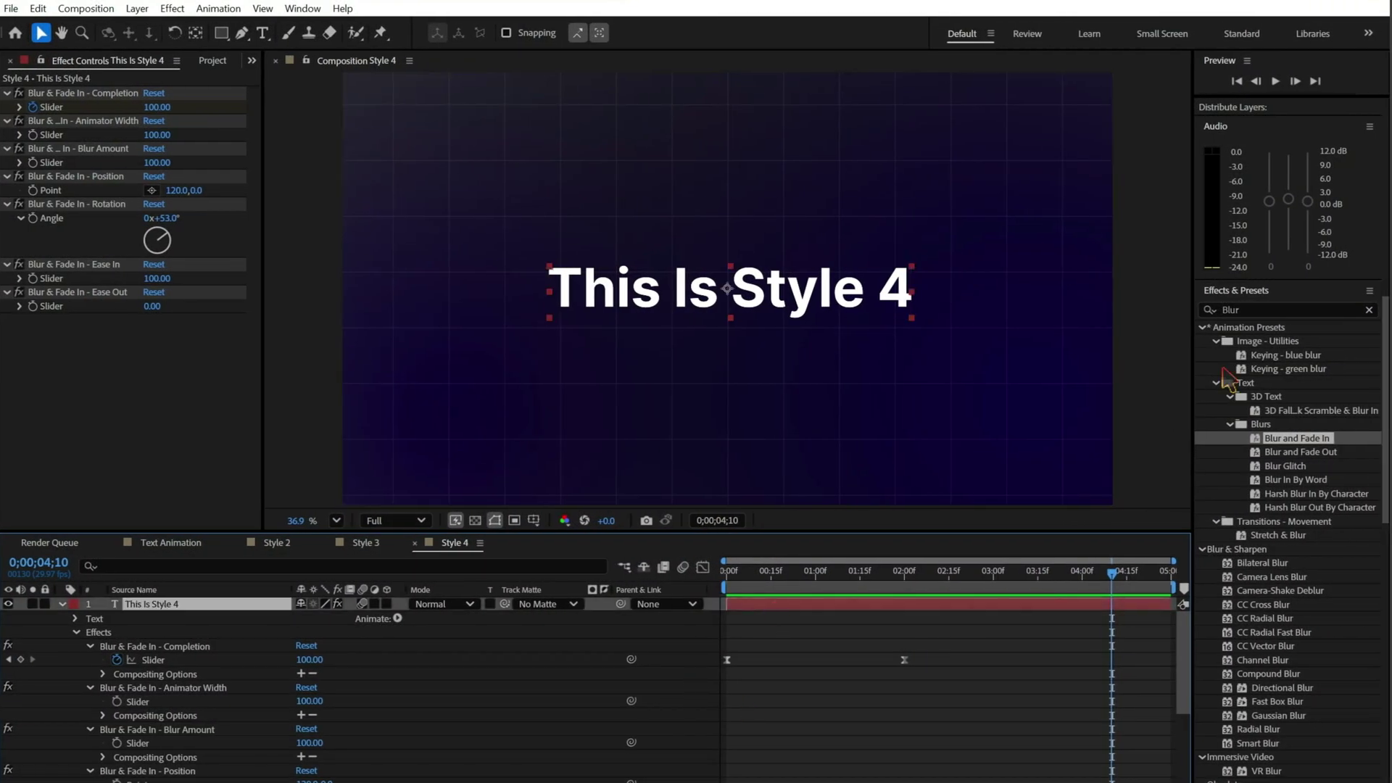
{"action": "left_click", "coordinate": [1199, 311]}
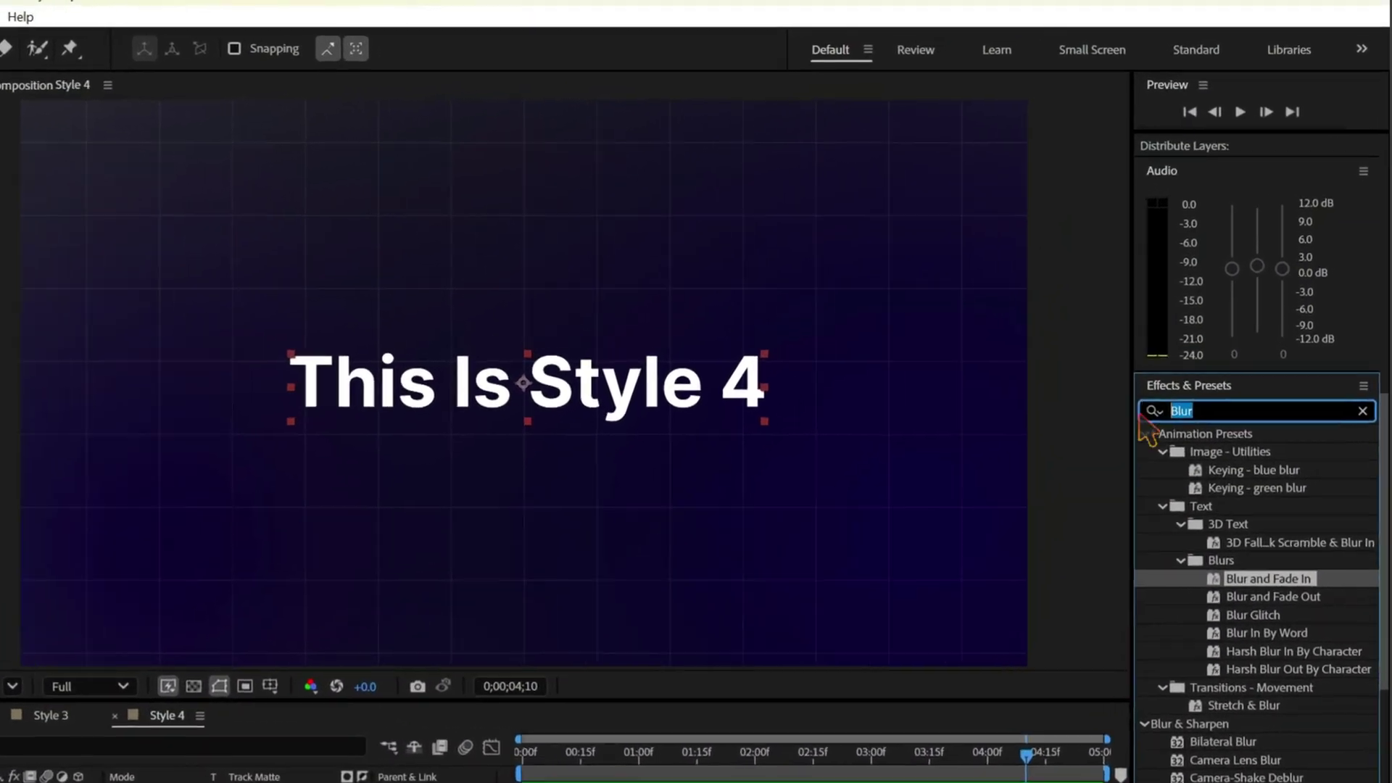
{"action": "type", "text": "glow"}
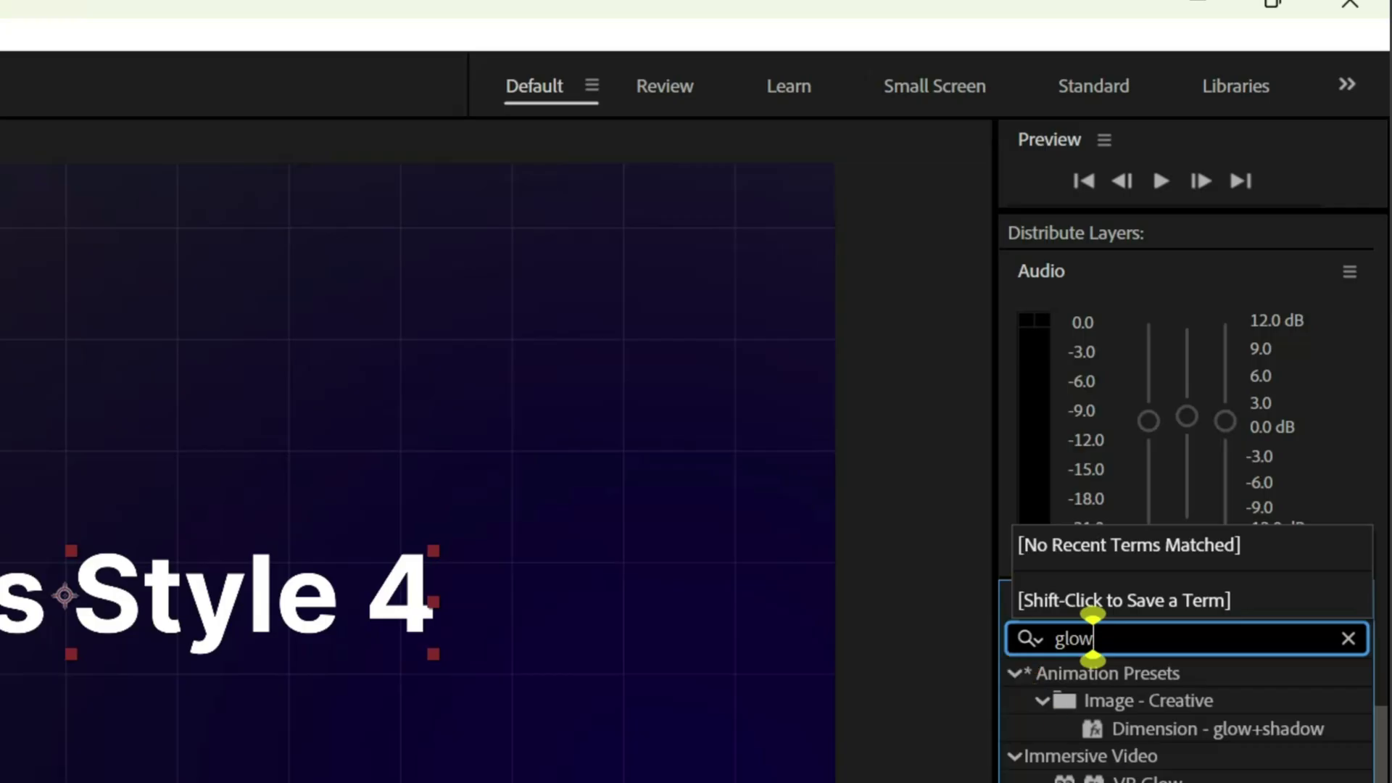
{"action": "key", "text": "Return"}
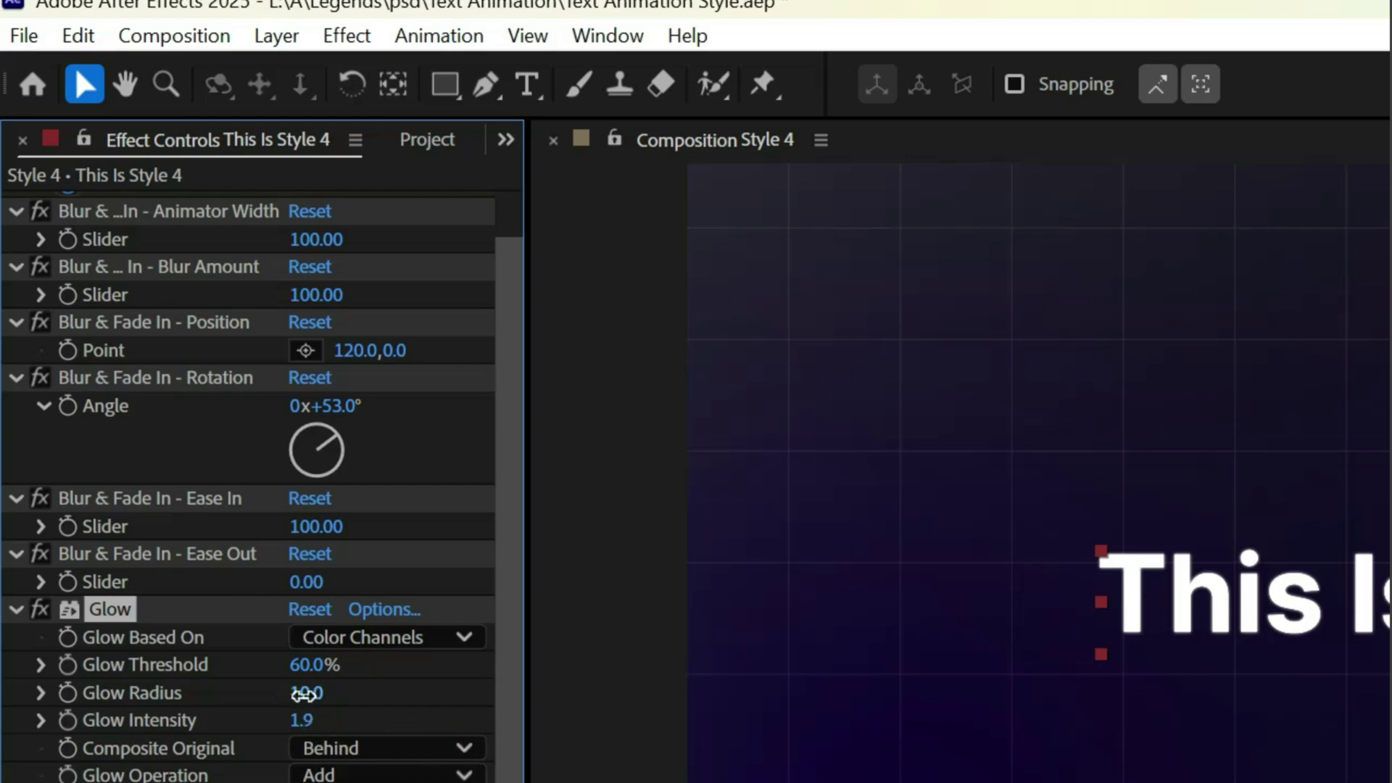
{"action": "left_click_drag", "start_coordinate": [304, 693], "coordinate": [511, 694]}
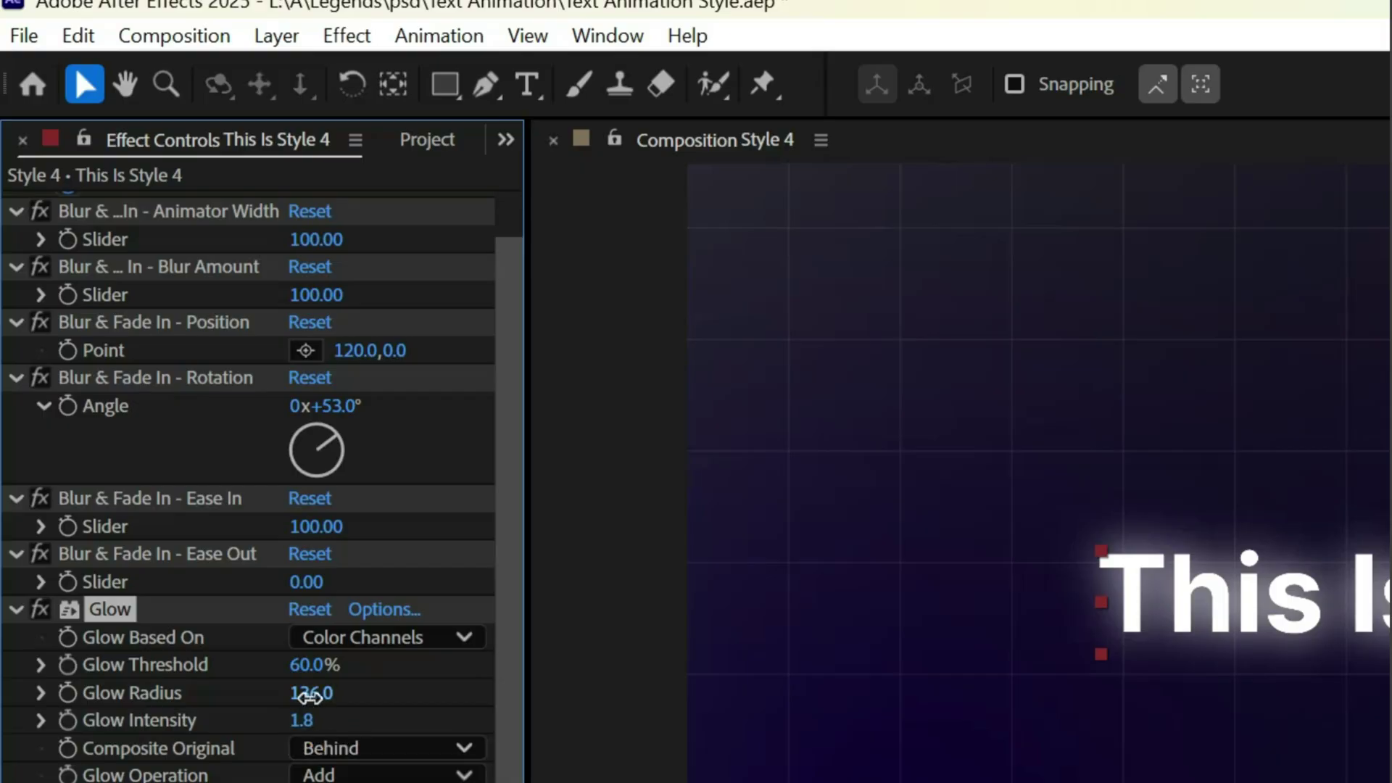
{"action": "left_click_drag", "start_coordinate": [310, 693], "coordinate": [503, 695]}
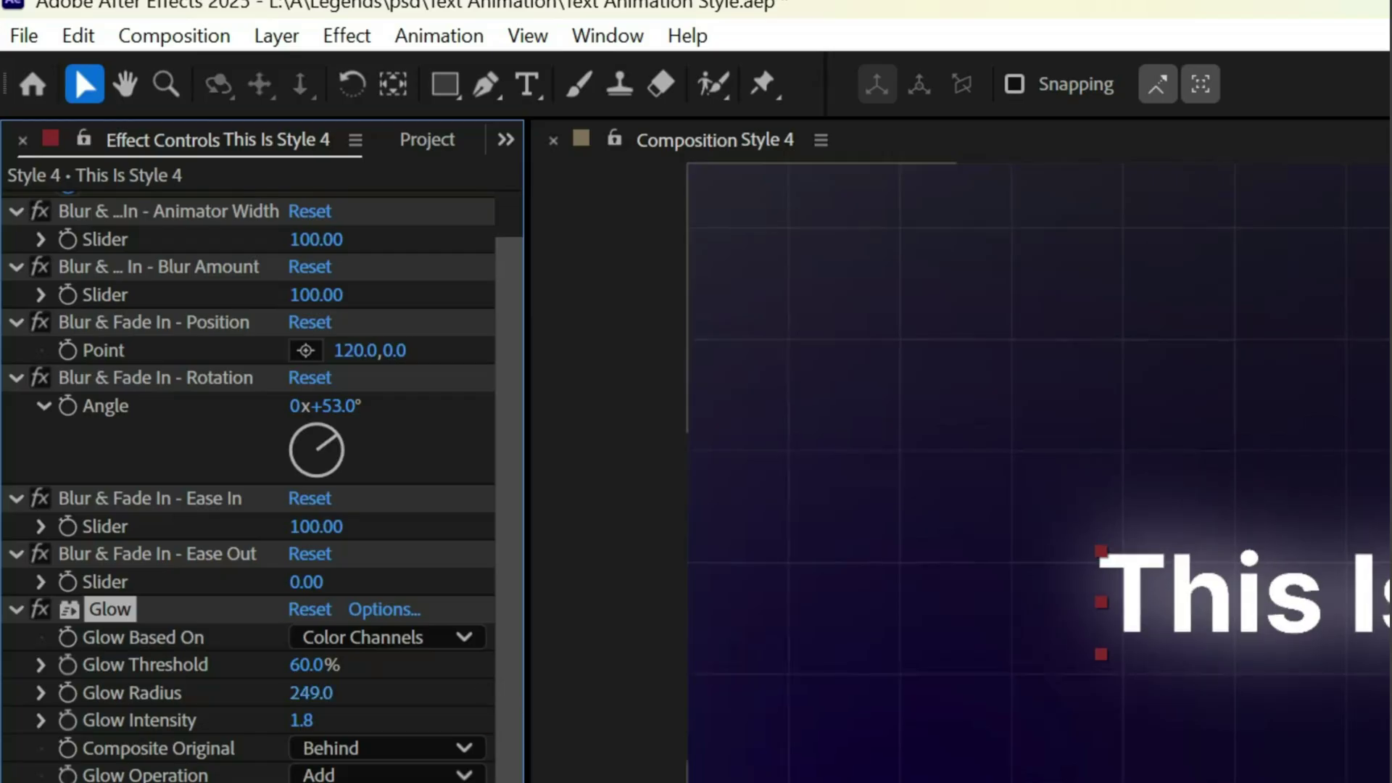
- Scrub and play from the beginning to preview the glowing Style 4 text animation
{"action": "key", "text": "Home"}
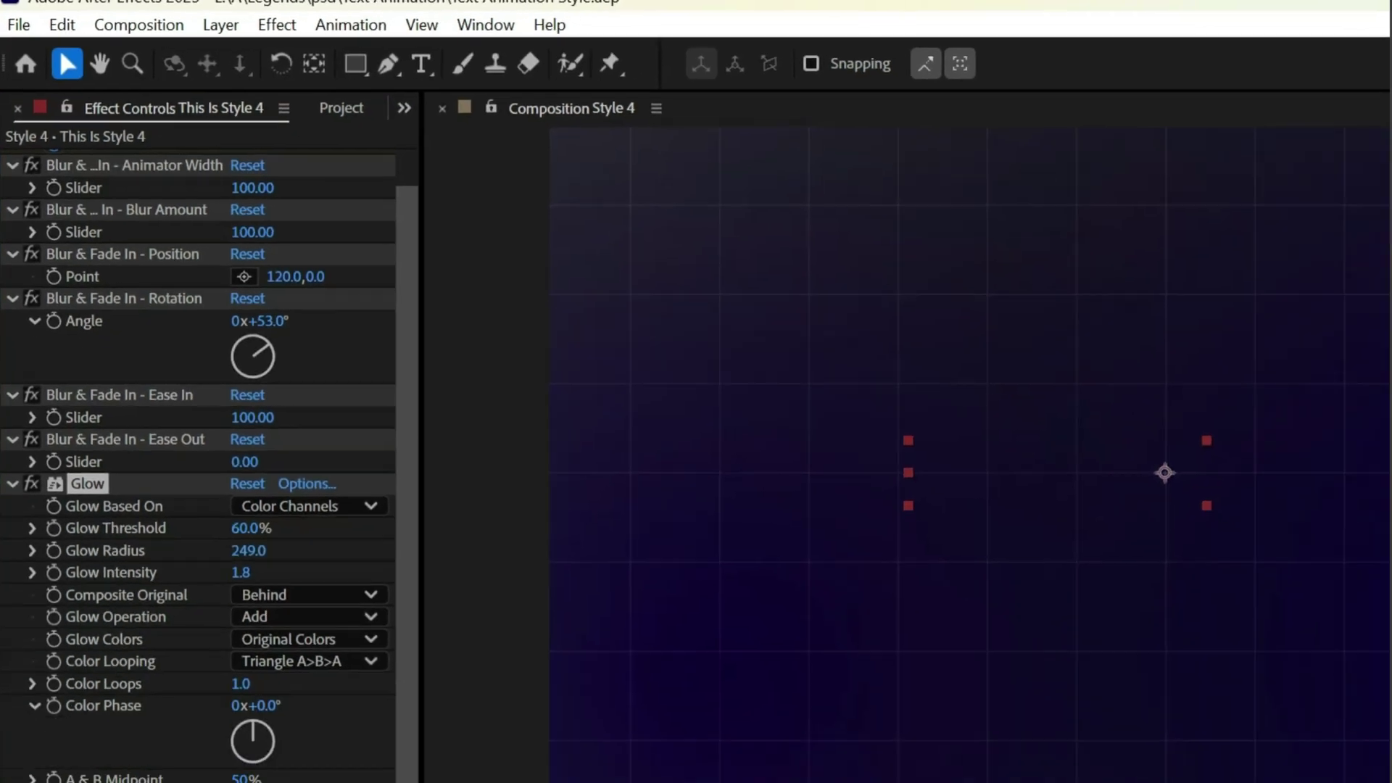
{"action": "left_click_drag", "start_coordinate": [1164, 782], "coordinate": [1391, 782]}
{"action": "left_click_drag", "start_coordinate": [946, 573], "coordinate": [1046, 572]}
{"action": "left_click", "coordinate": [1036, 647]}
{"action": "left_click", "coordinate": [727, 573]}
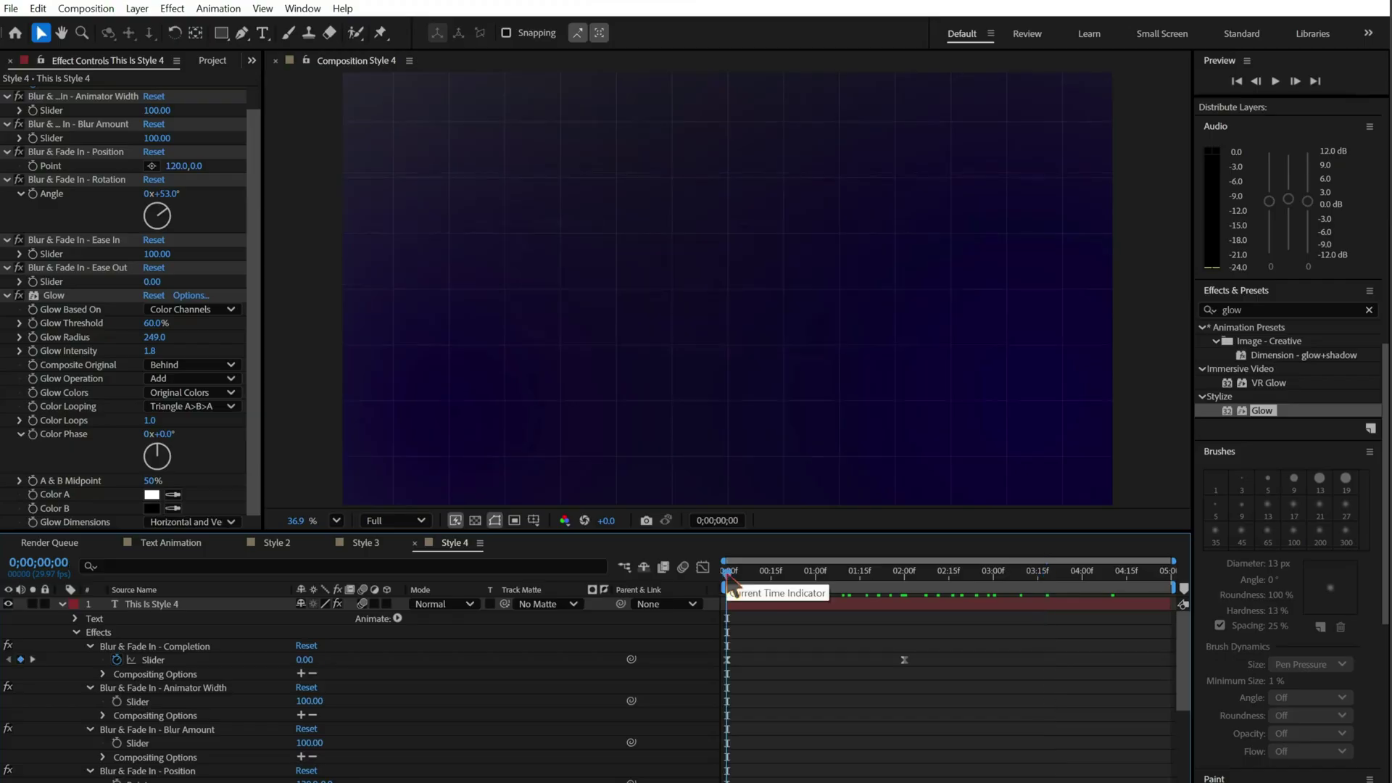